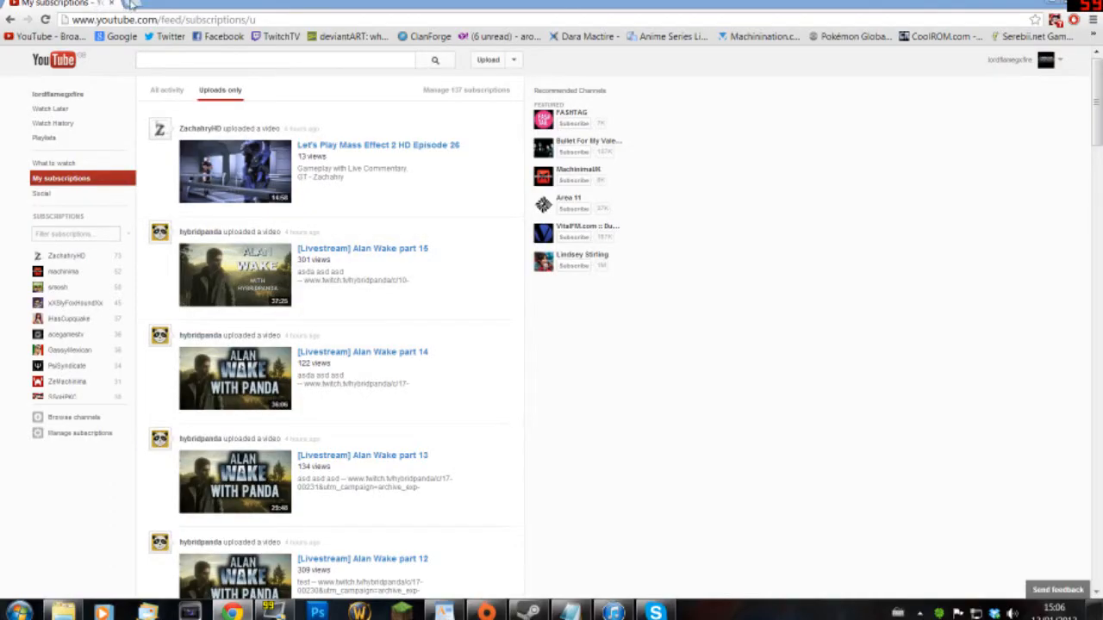
left_click(129, 5)
type("www.")
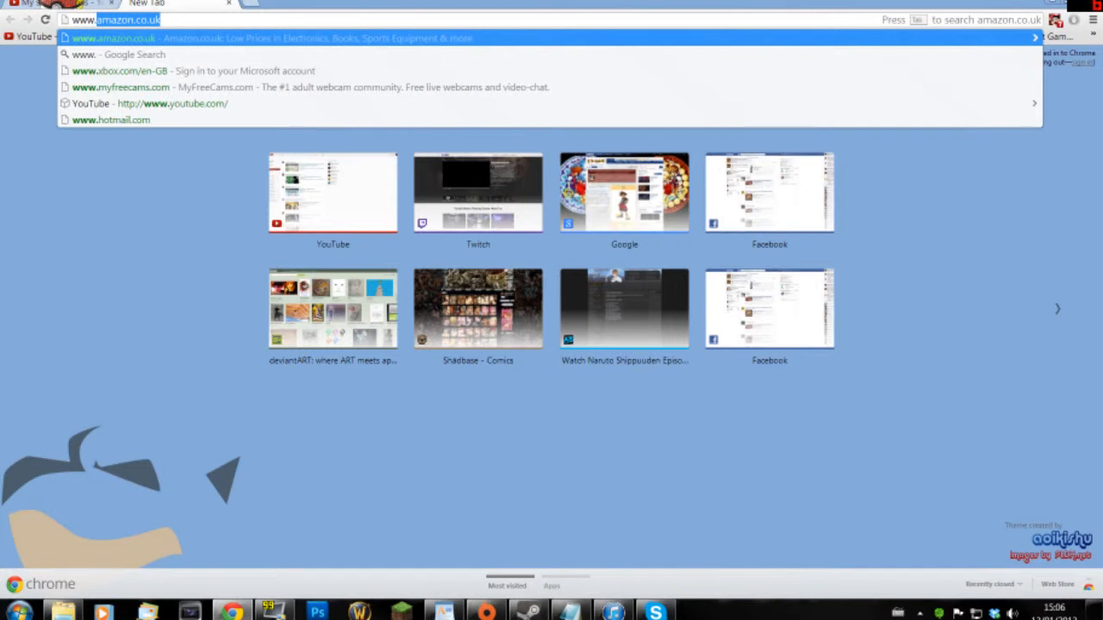
type("xsp")
key("Down")
key("Return")
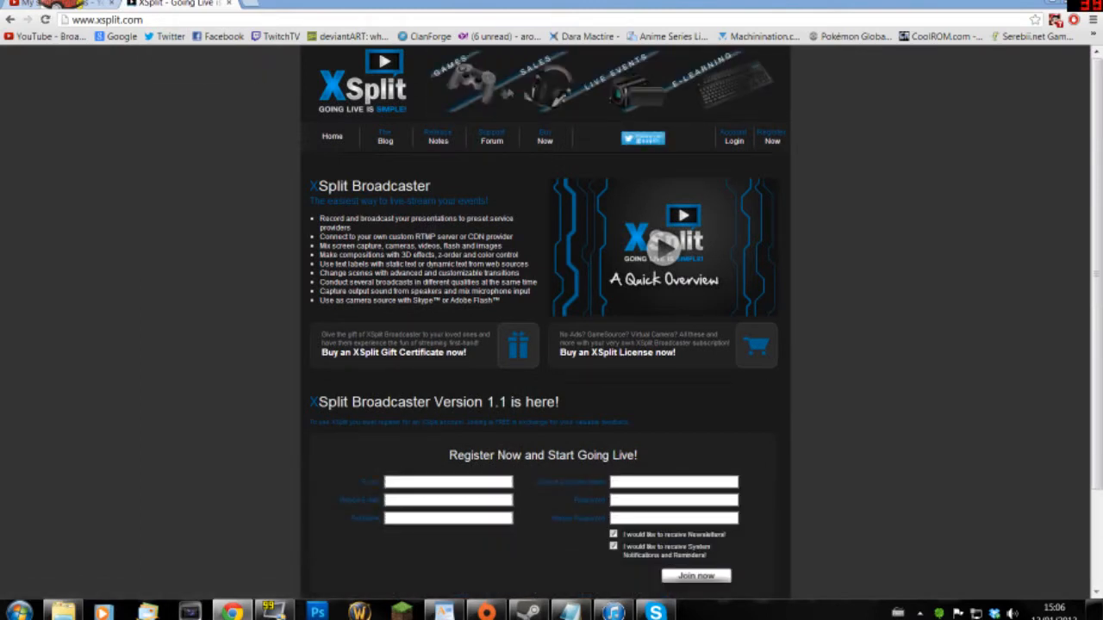
left_click(771, 142)
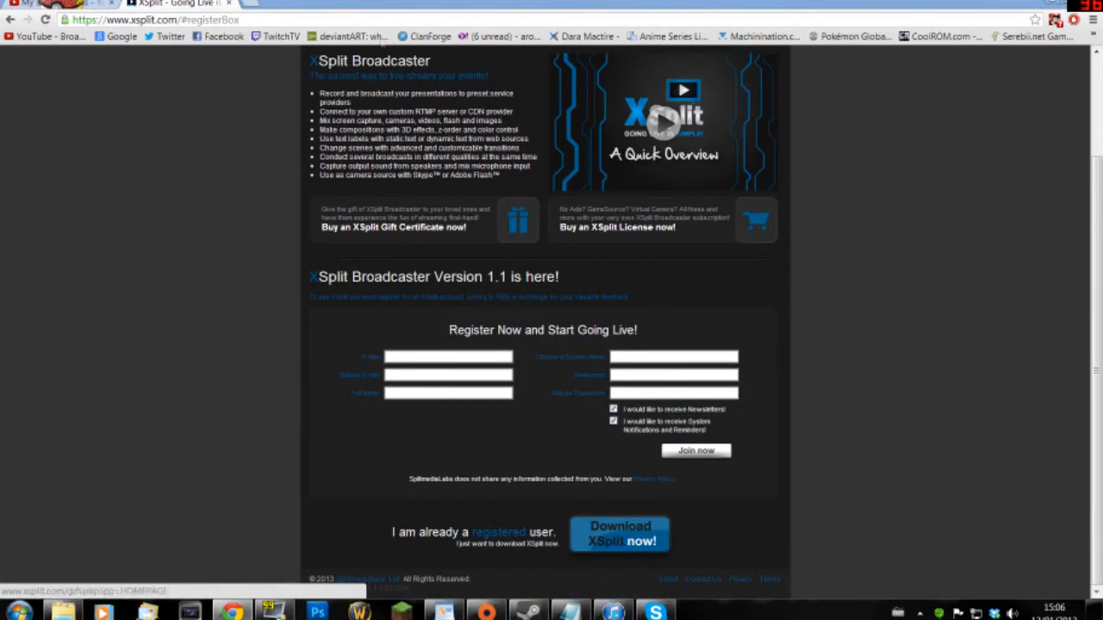
left_click(1057, 3)
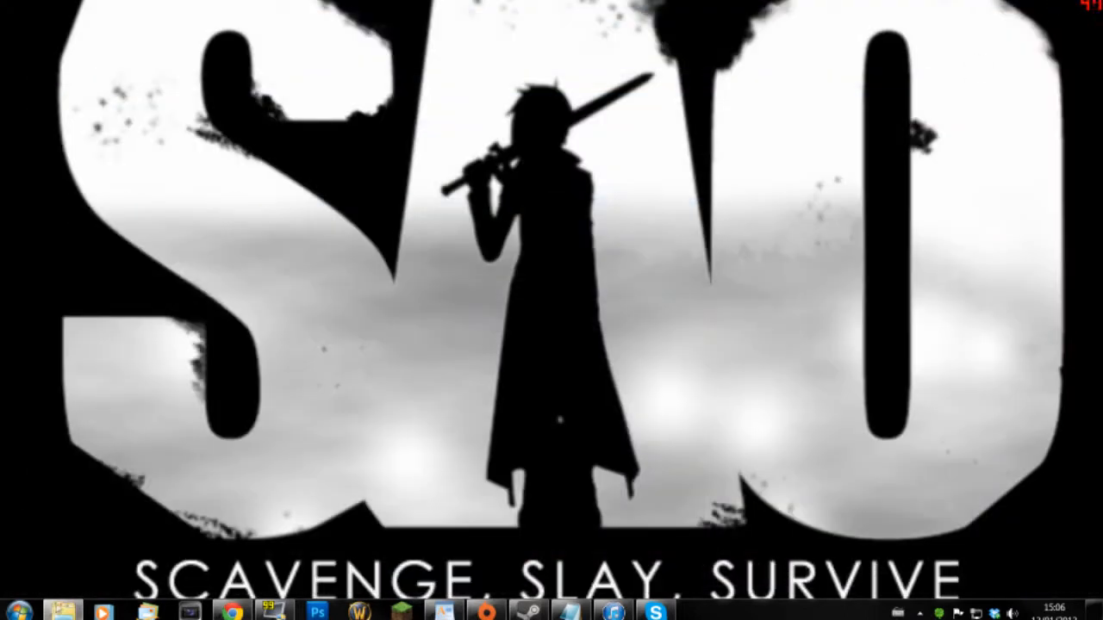
- Launch XSplit Broadcaster from the Windows Start menu
left_click(19, 612)
left_click(69, 440)
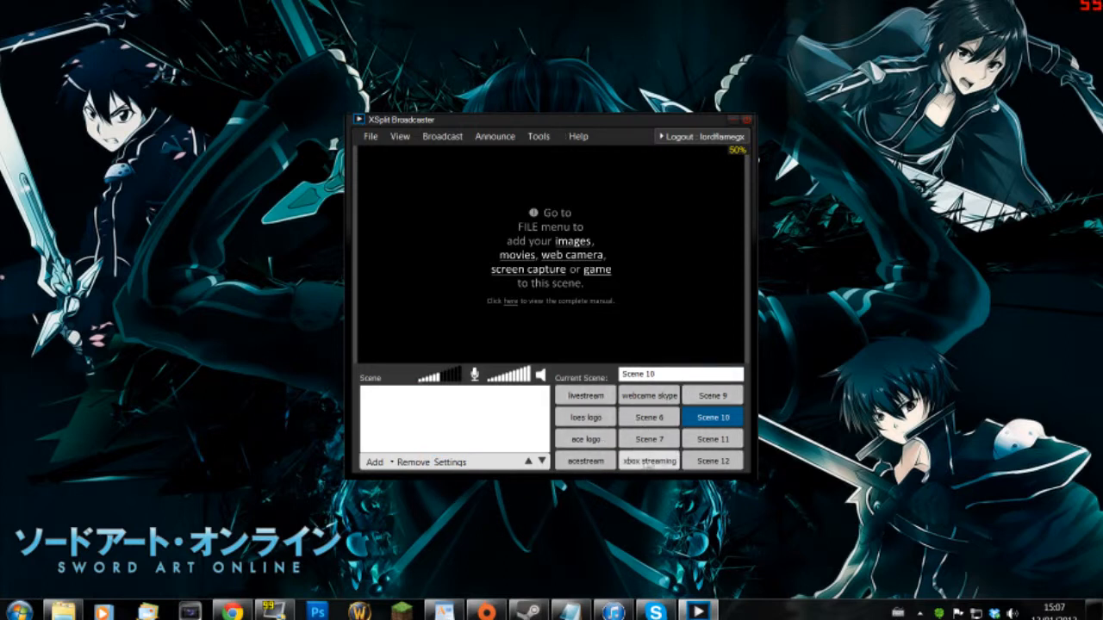
left_click(703, 462)
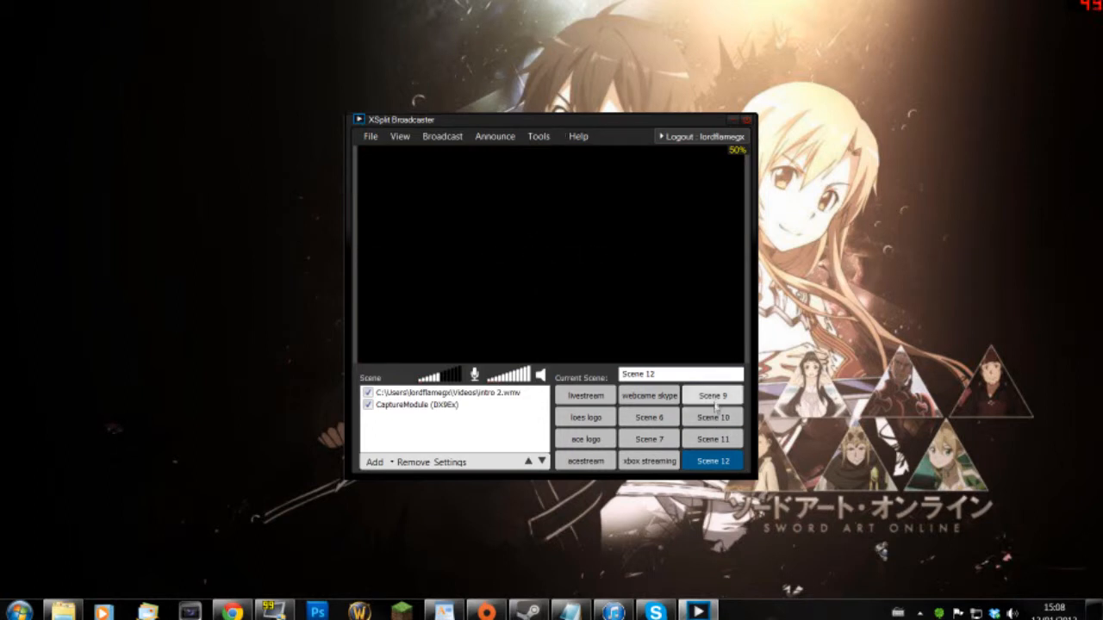
left_click(715, 399)
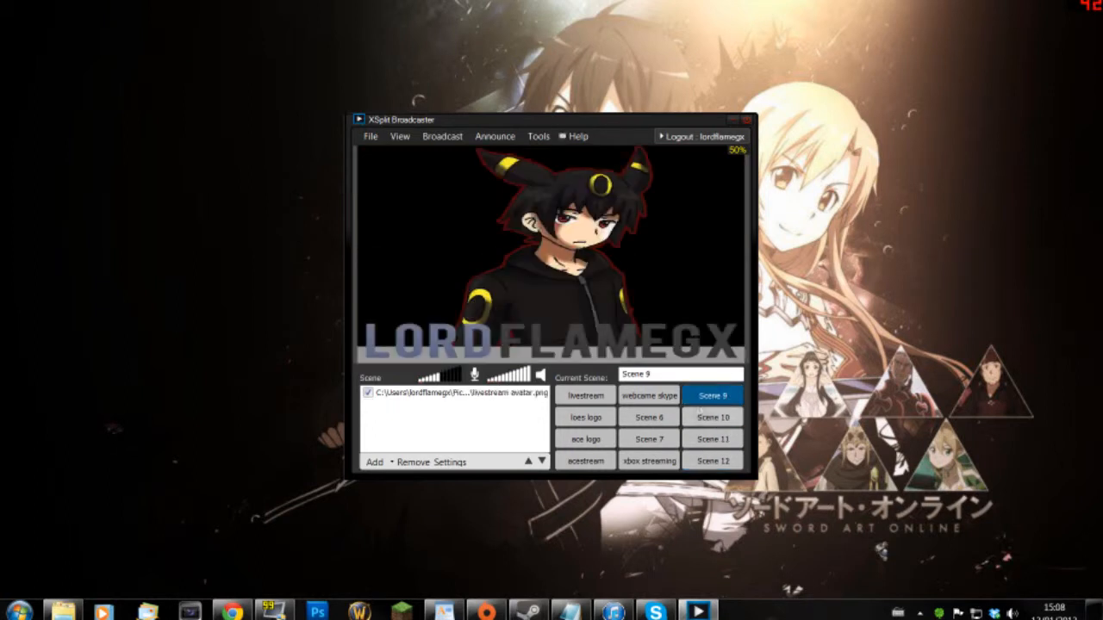
left_click(653, 397)
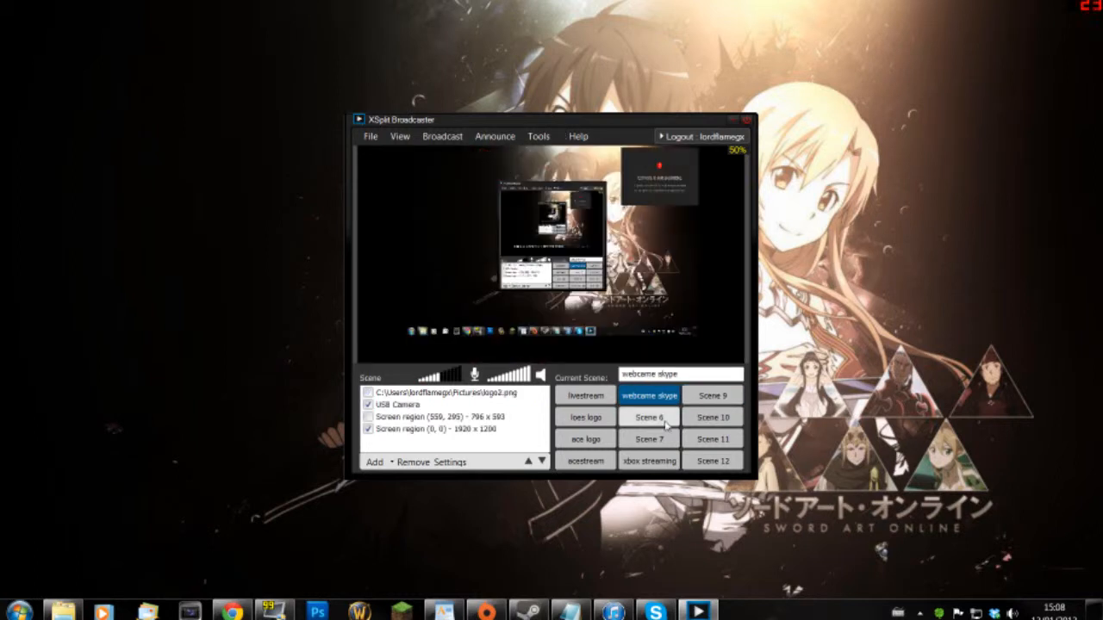
left_click(663, 420)
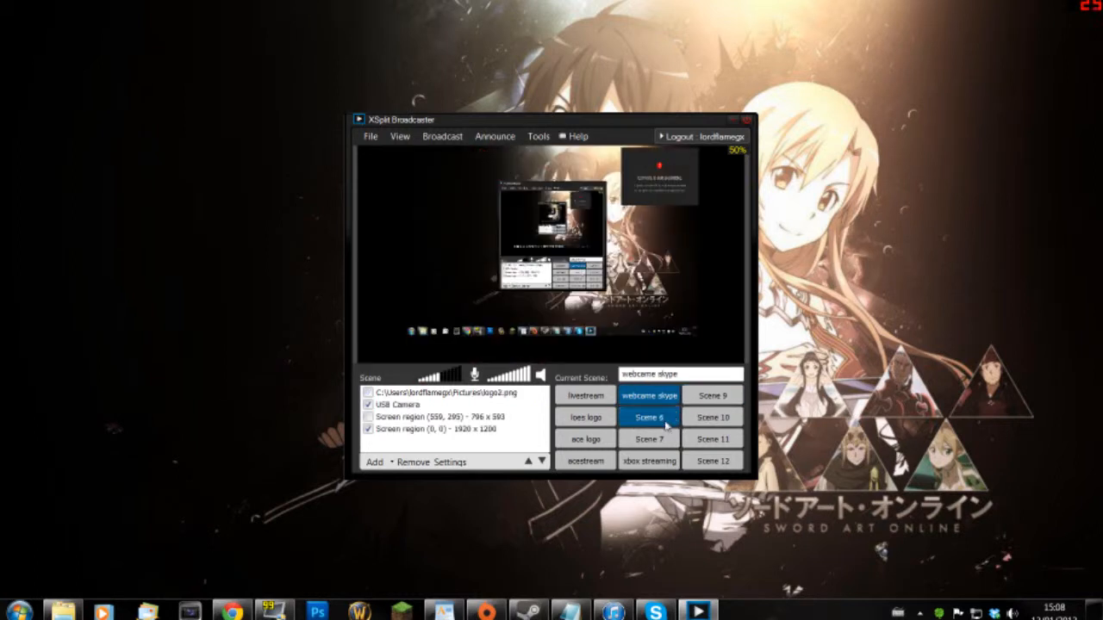
left_click(651, 461)
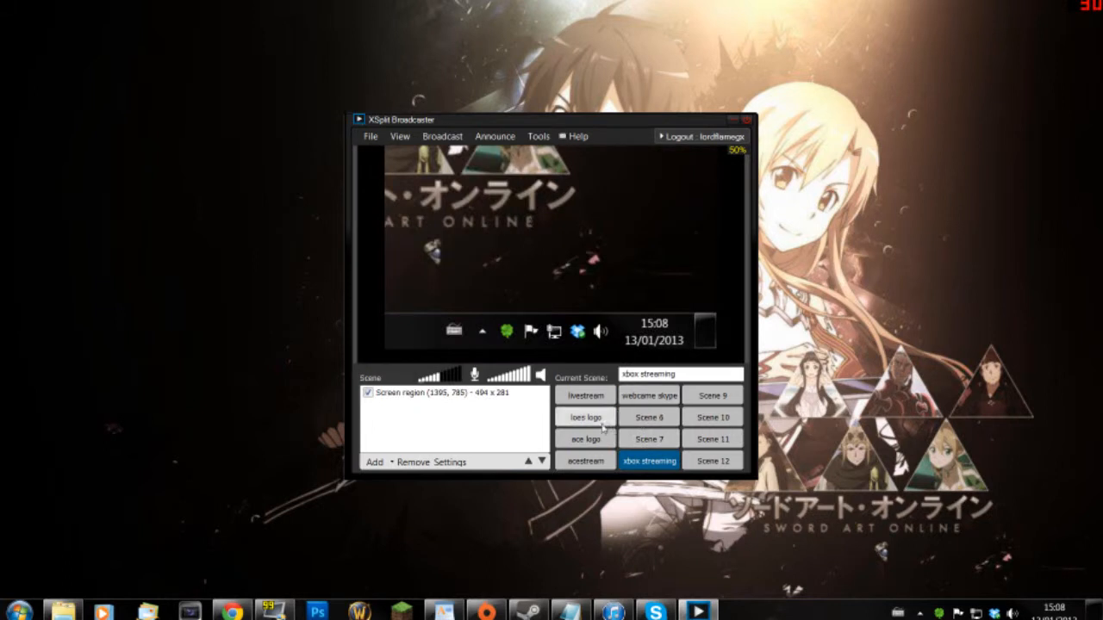
left_click(602, 421)
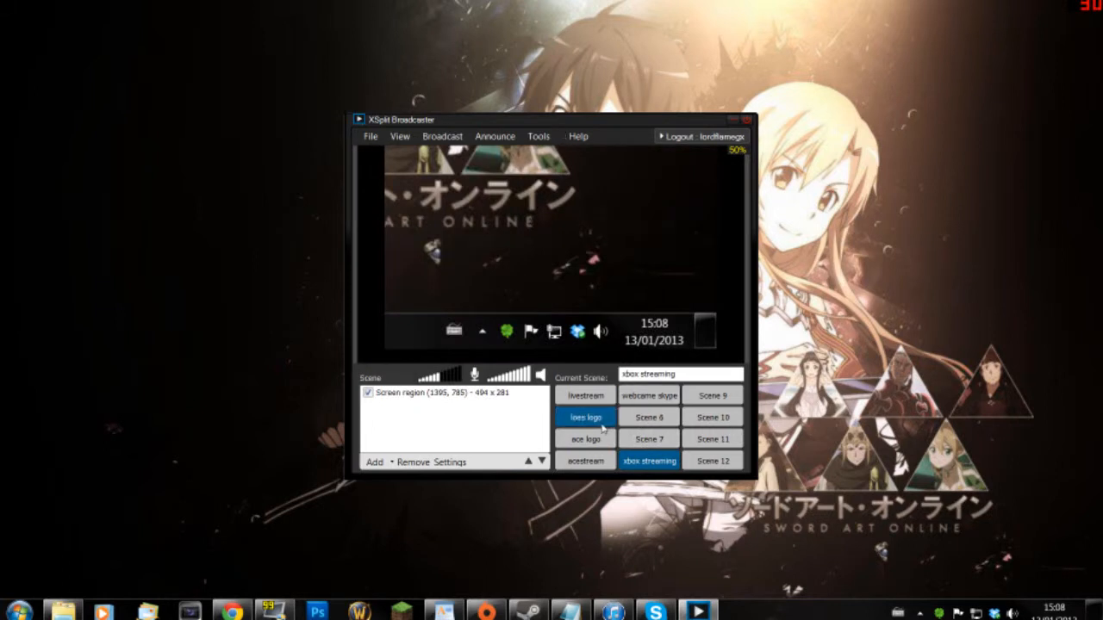
left_click(709, 418)
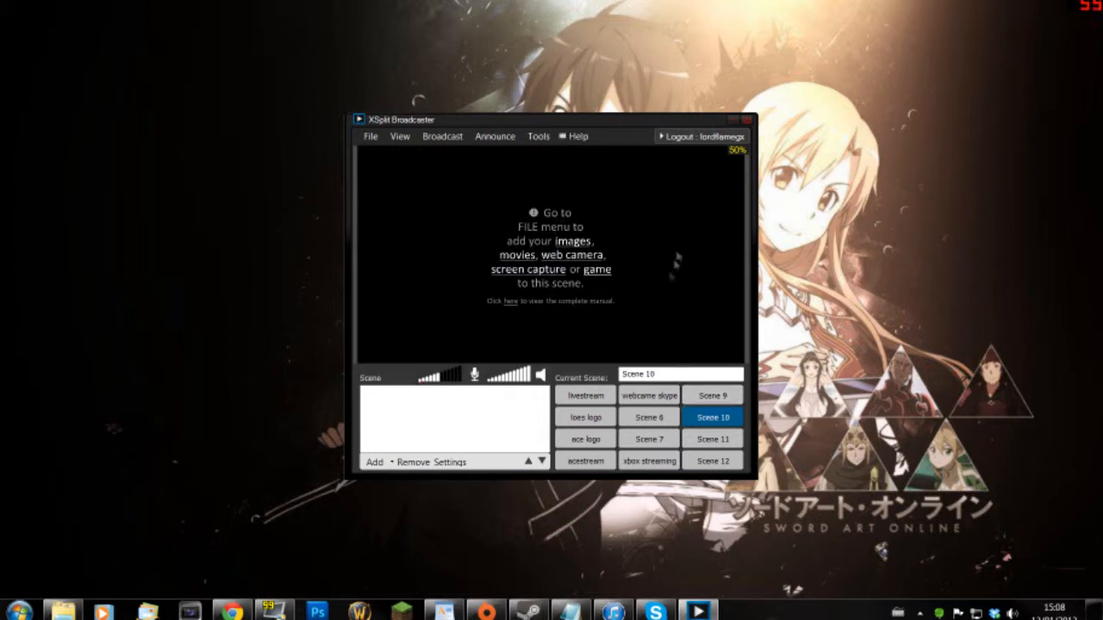
- Add a 1817 x 1047 screen-region capture of nearly the whole desktop, stretched to fill the preview
left_click(391, 464)
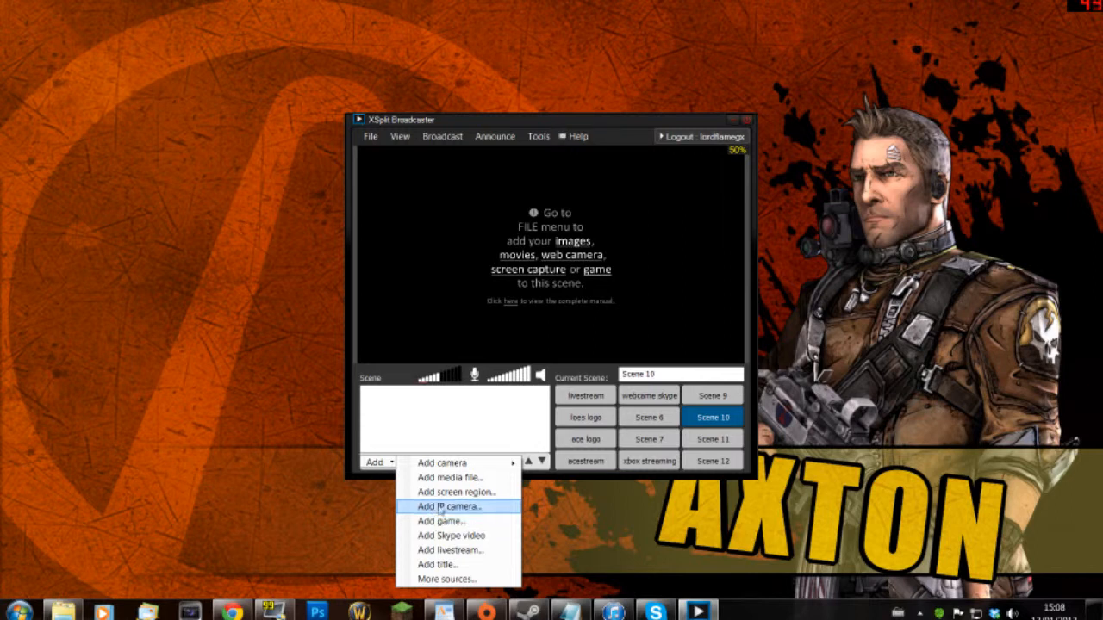
left_click(442, 493)
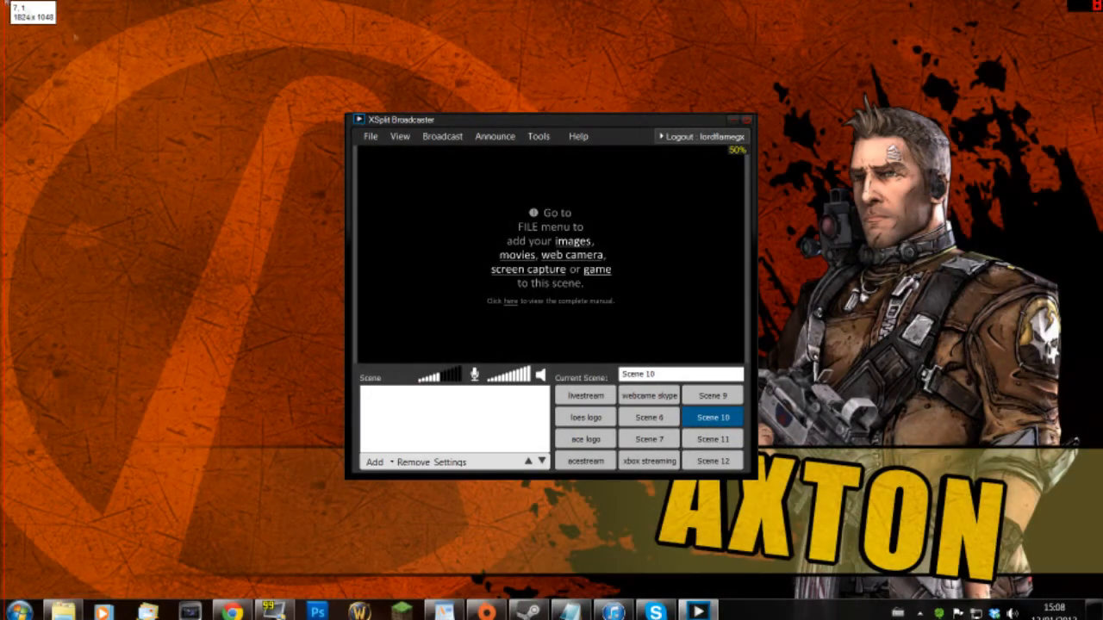
left_click_drag(5, 1, 1048, 602)
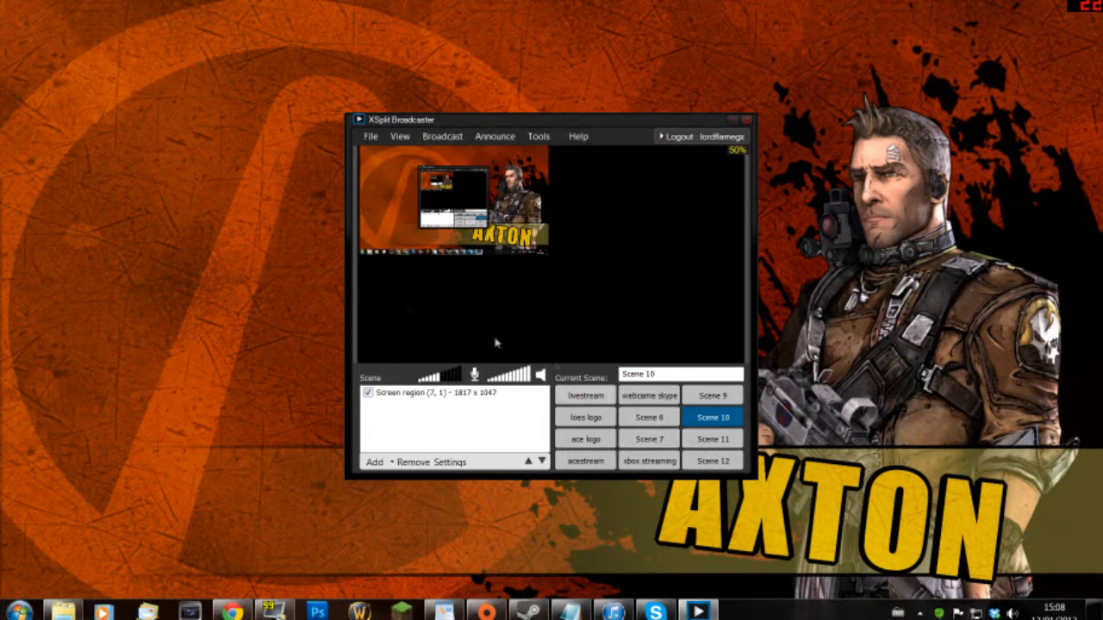
left_click_drag(548, 254, 741, 362)
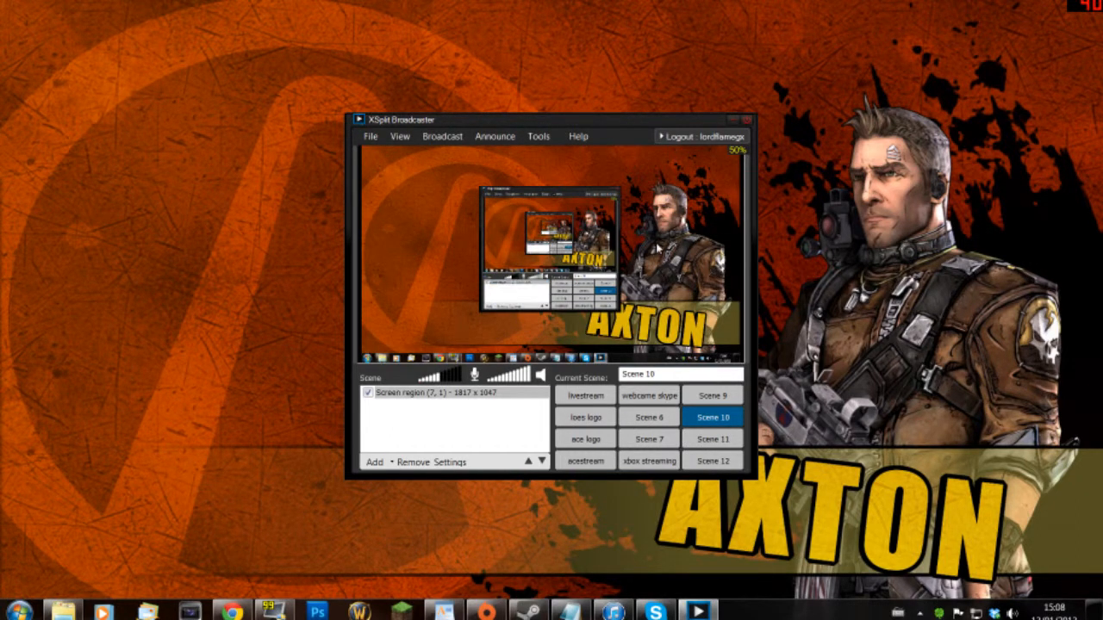
- In the screen-region source's position settings, toggle Keep aspect ratio off and back on
right_click(604, 242)
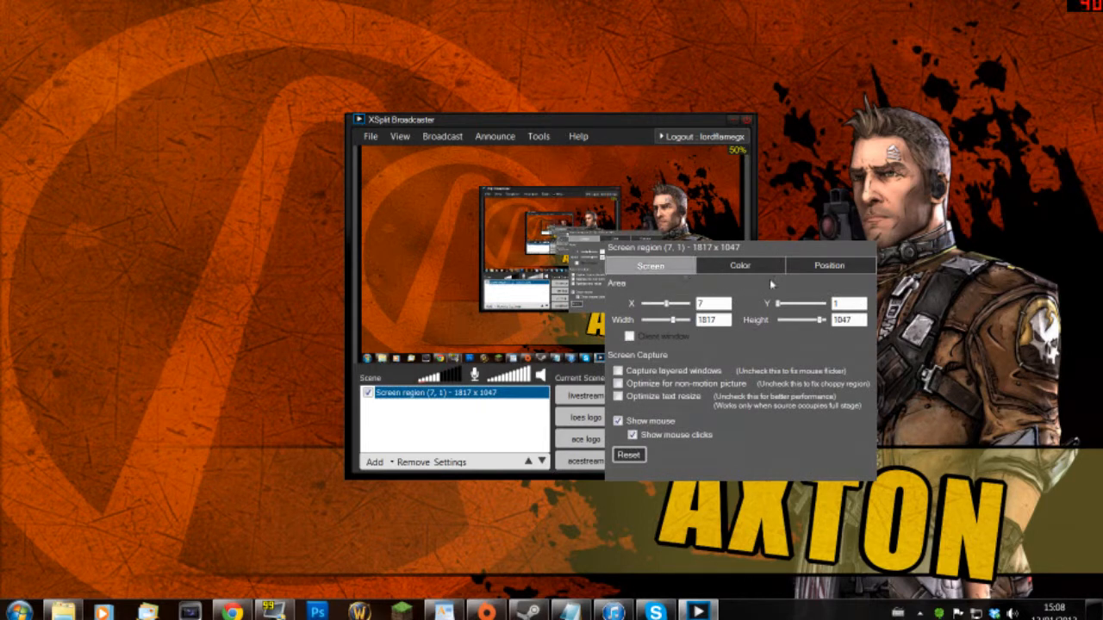
left_click(825, 267)
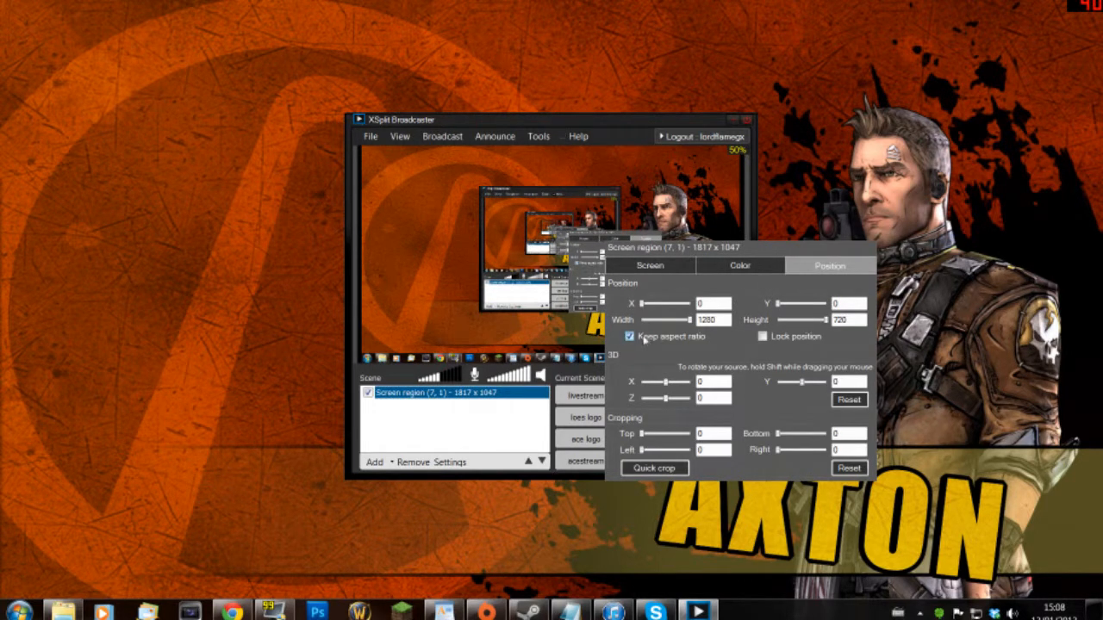
left_click(644, 338)
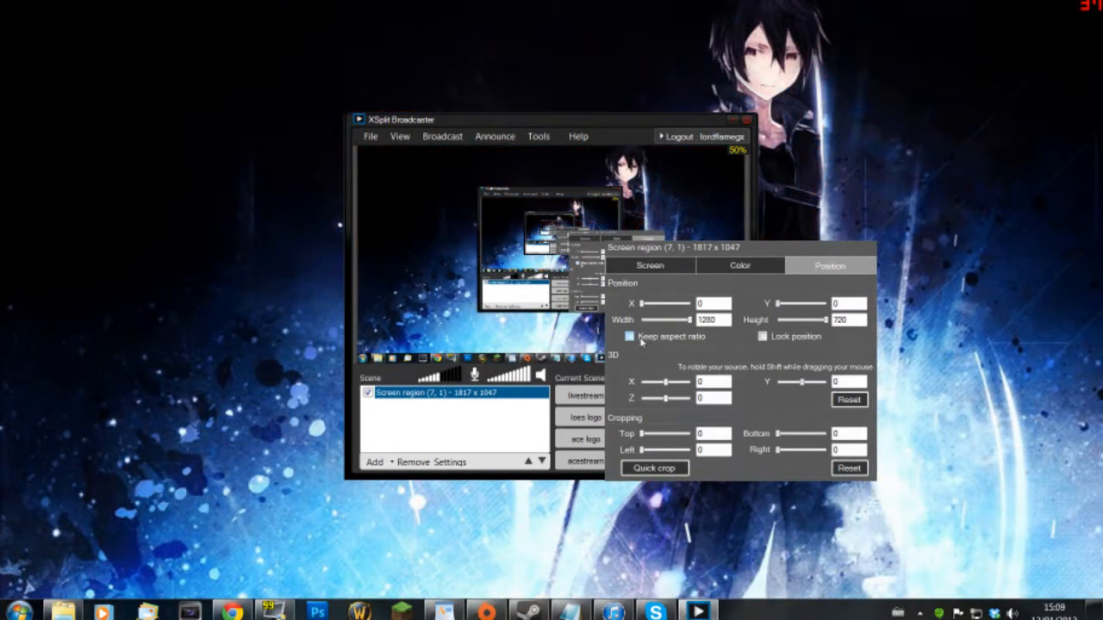
left_click(641, 340)
left_click(505, 306)
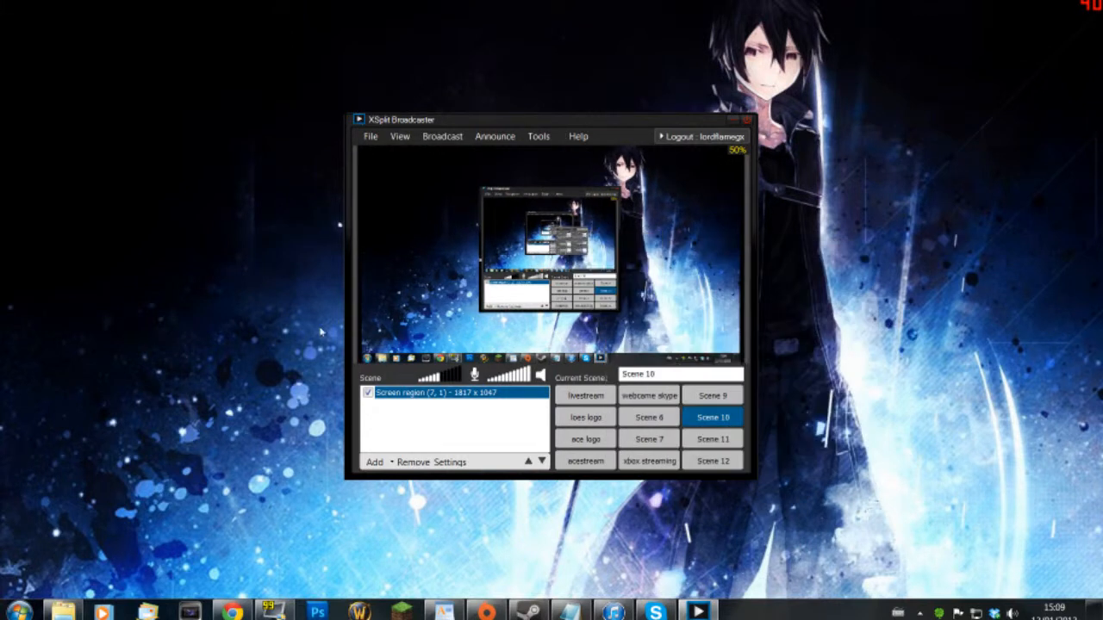
- Scale the viewport to Actual size and reopen the screen-region source's settings (1280 x 720)
left_click(403, 138)
mouse_move(425, 232)
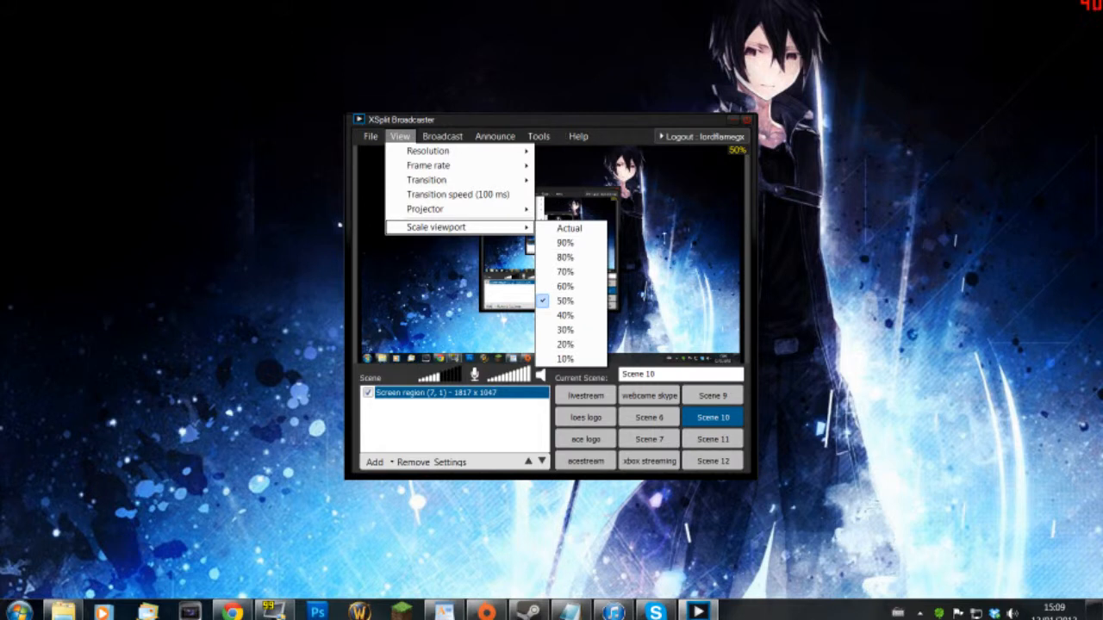
left_click(586, 229)
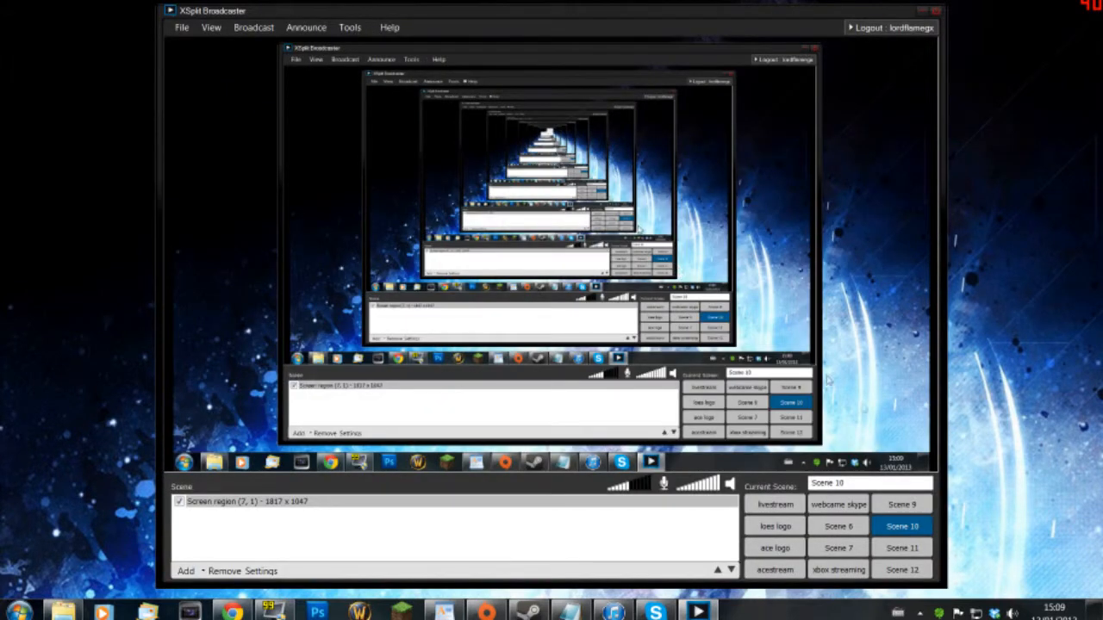
left_click(935, 438)
left_click(169, 401)
right_click(399, 240)
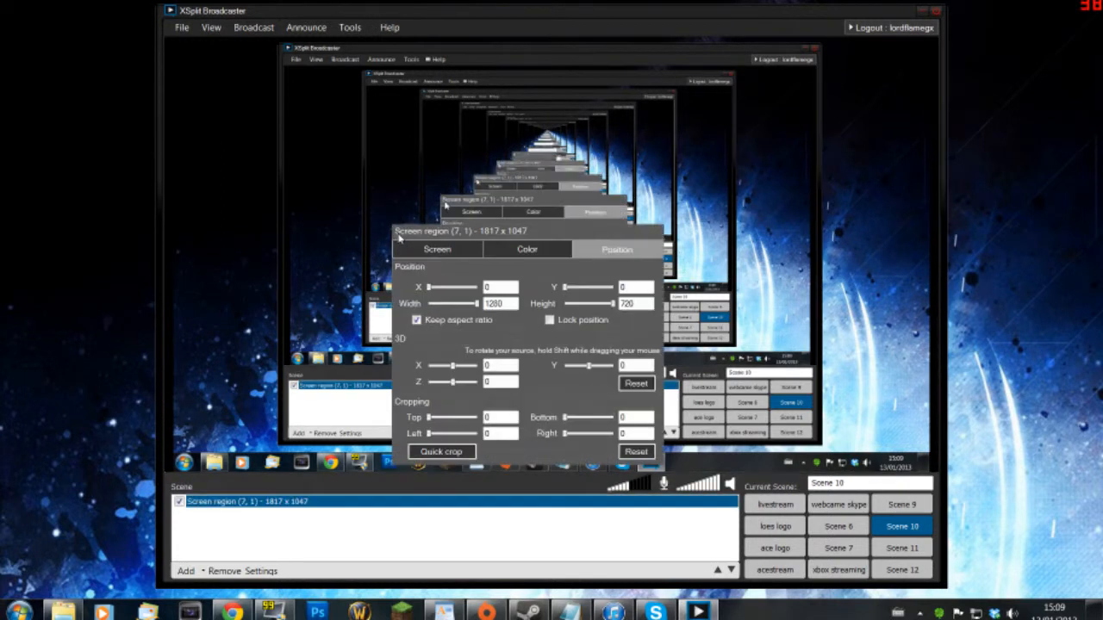
- Review the screen-region source's position, colour/chroma key and capture area settings, then bring up the Start menu
left_click(380, 313)
left_click(289, 501)
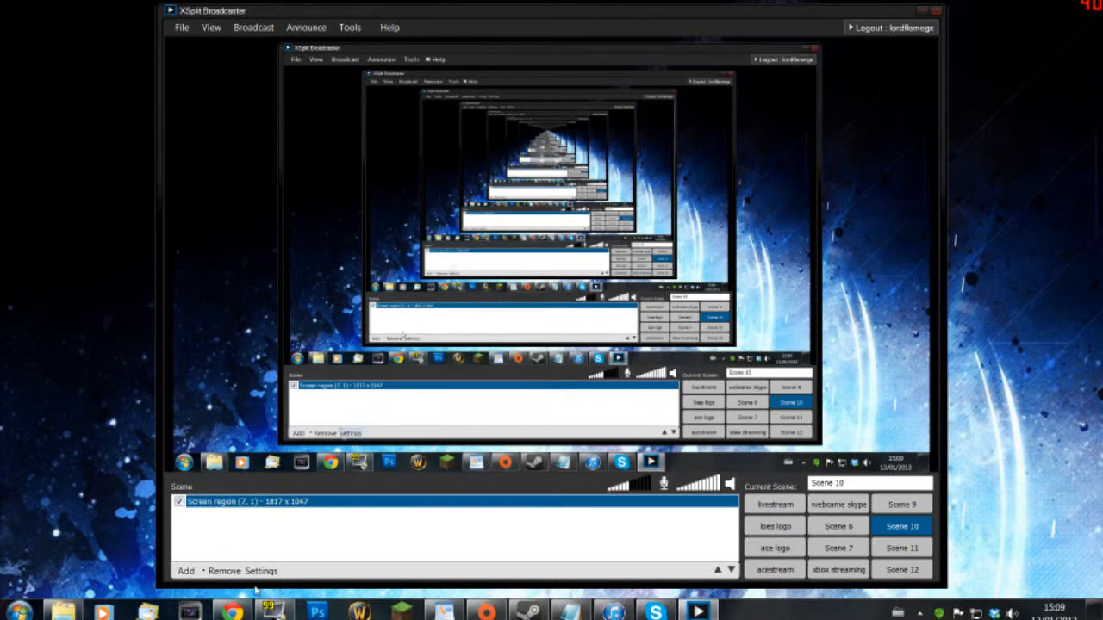
left_click(261, 571)
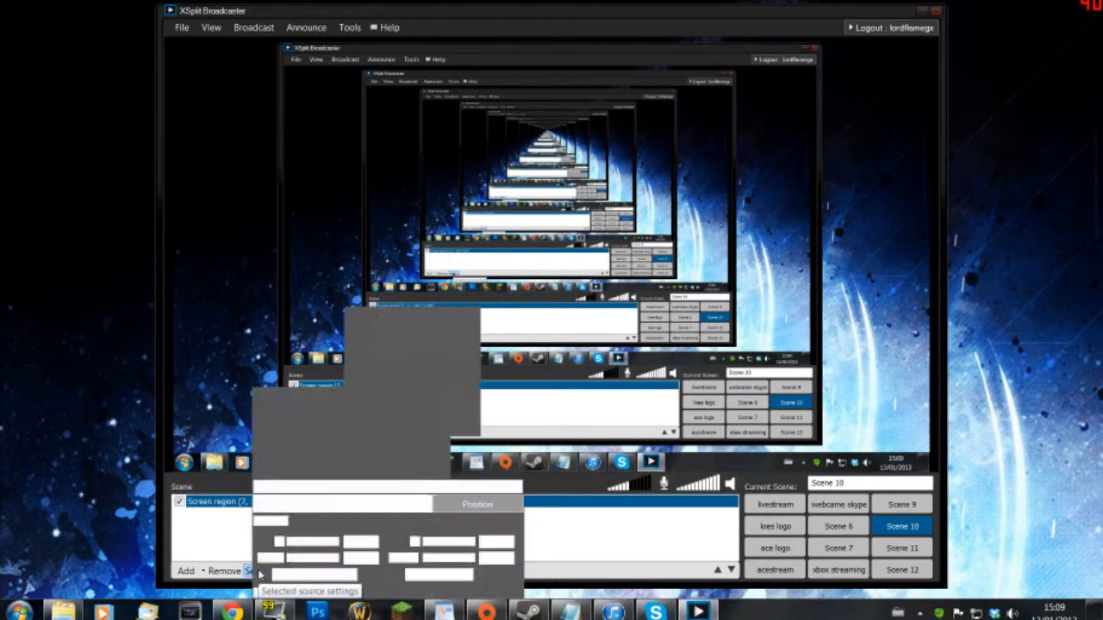
left_click_drag(345, 489, 437, 200)
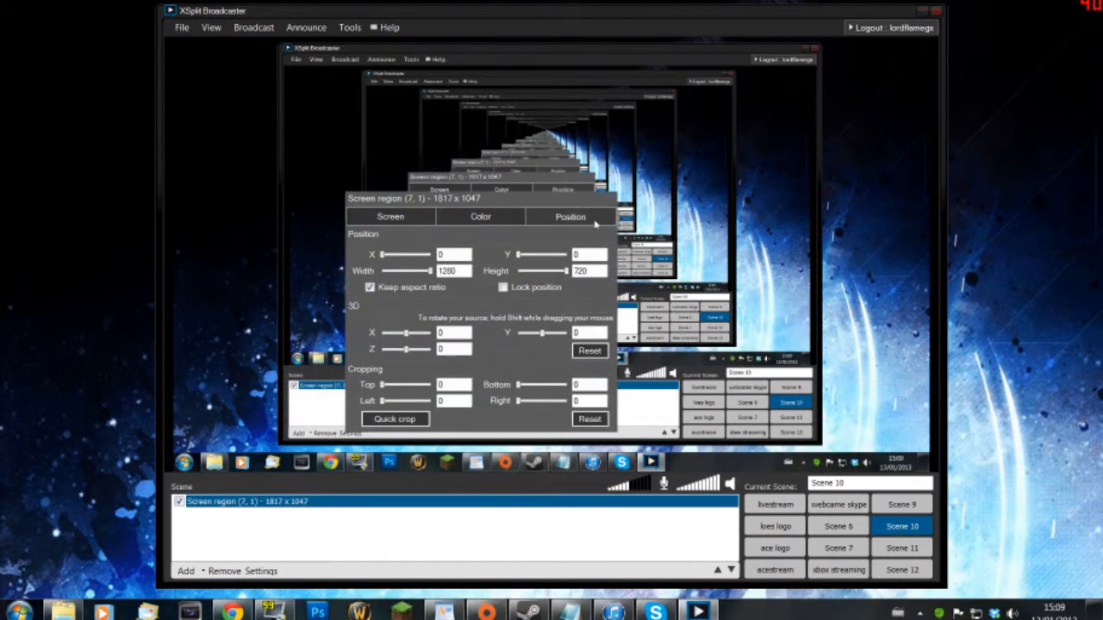
left_click(594, 222)
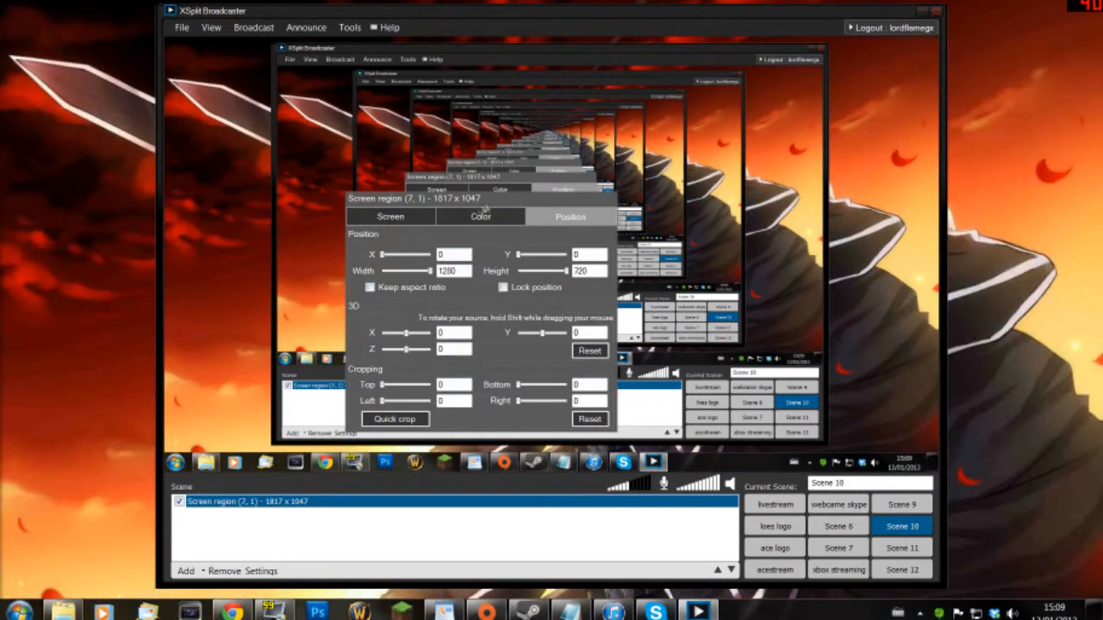
left_click(480, 218)
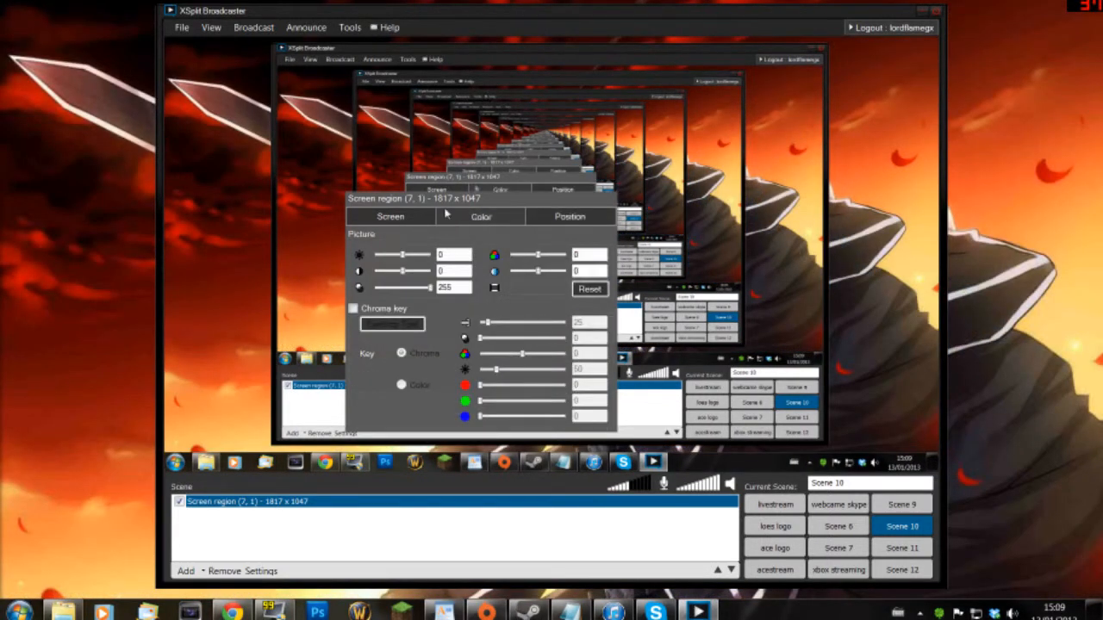
left_click(401, 218)
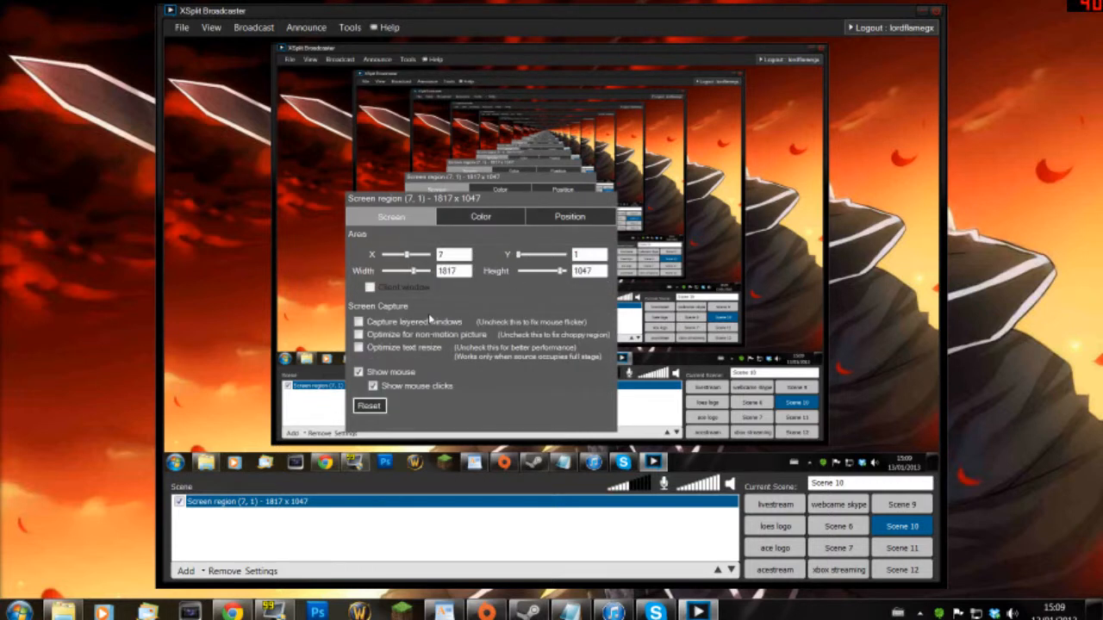
left_click(695, 266)
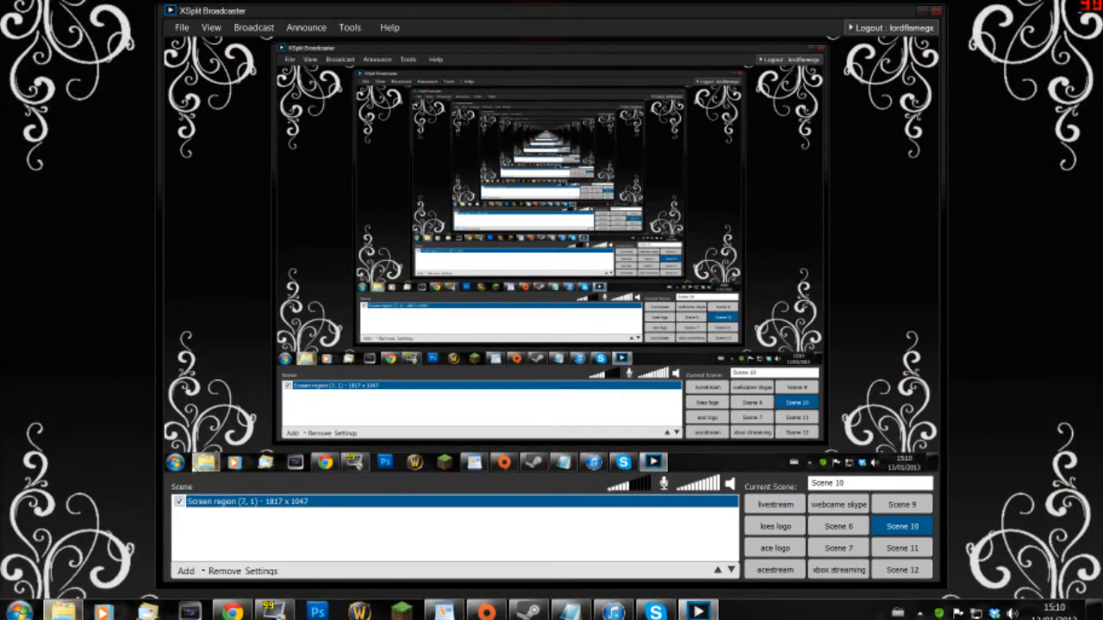
left_click(19, 611)
- Start TotalMedia Extreme's Record Video capture module with the Xbox feed, then close TotalMedia's main window
left_click(102, 236)
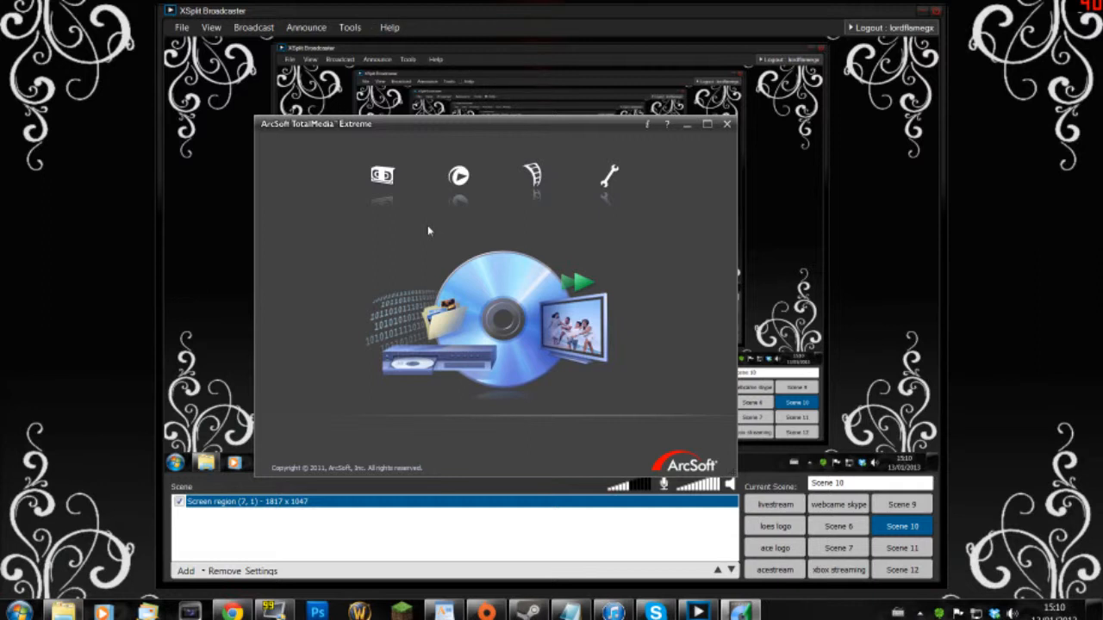
left_click(382, 174)
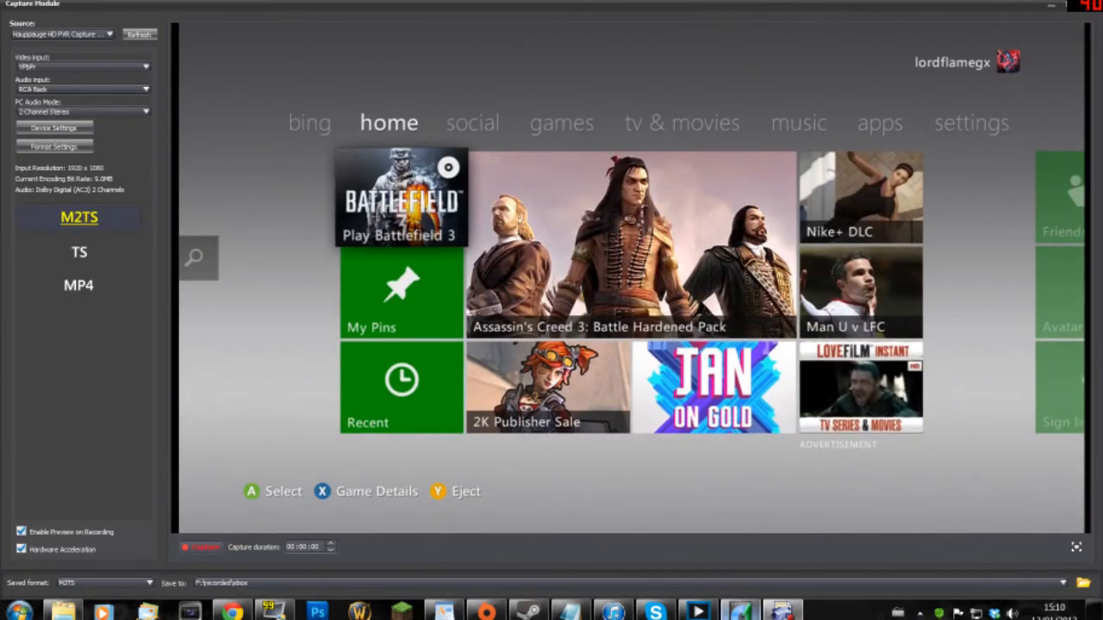
left_click(700, 612)
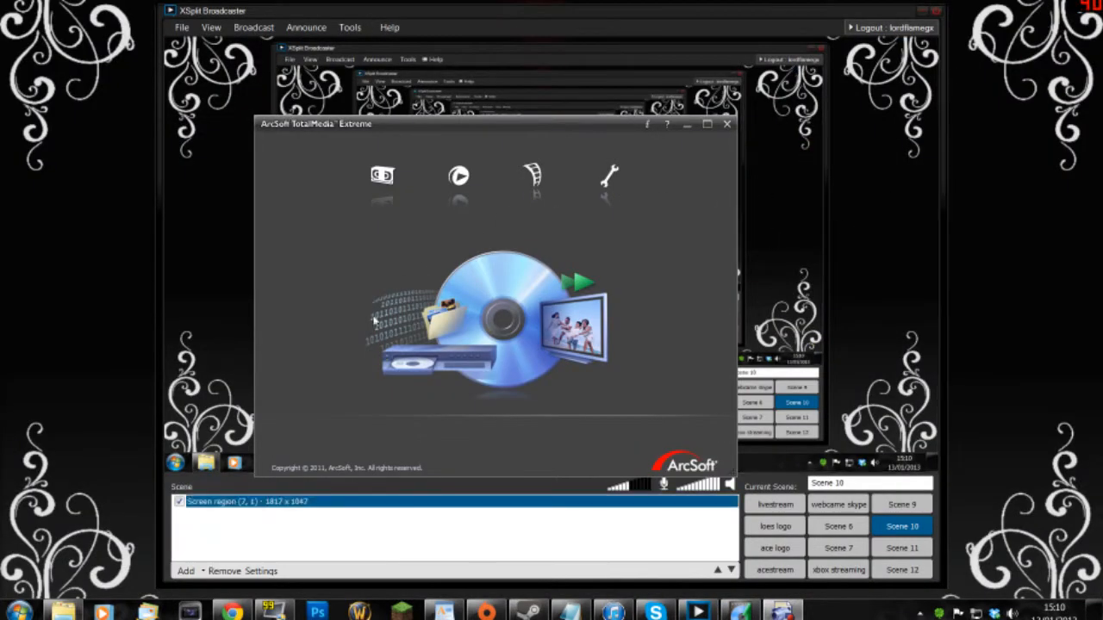
left_click(728, 125)
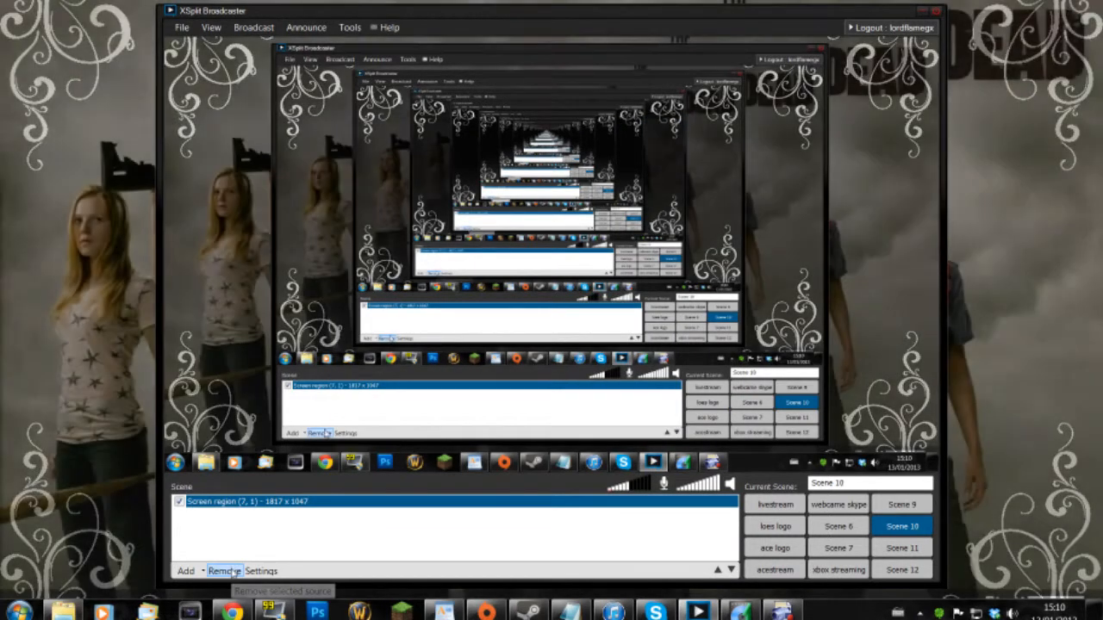
- Replace the screen region with a CaptureModule (DX9Ex) game source stretched across the preview
left_click(234, 573)
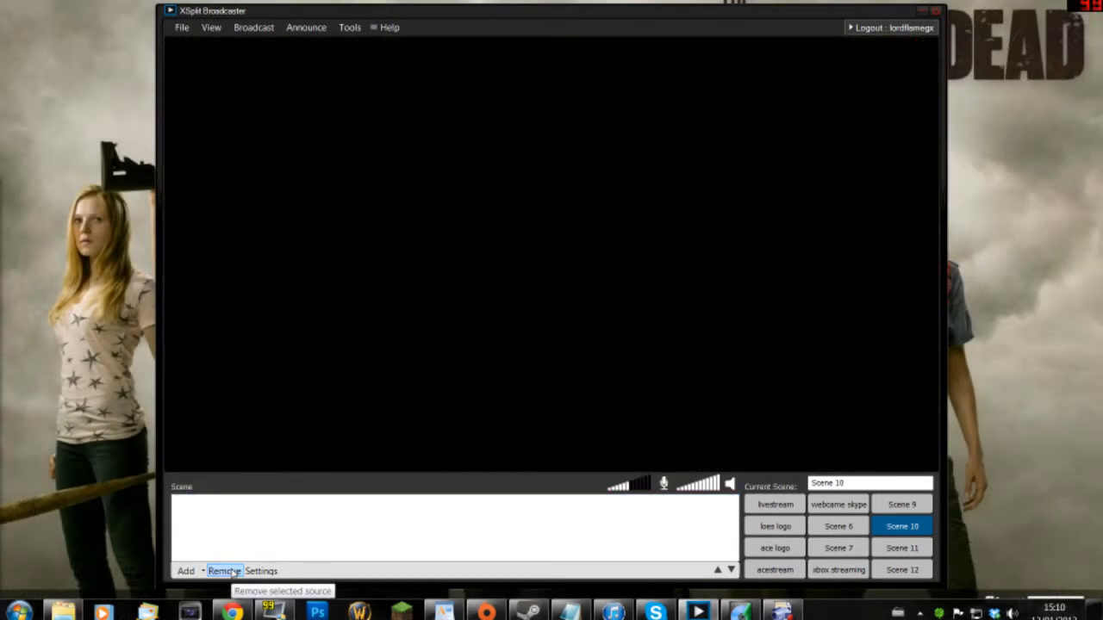
left_click(185, 570)
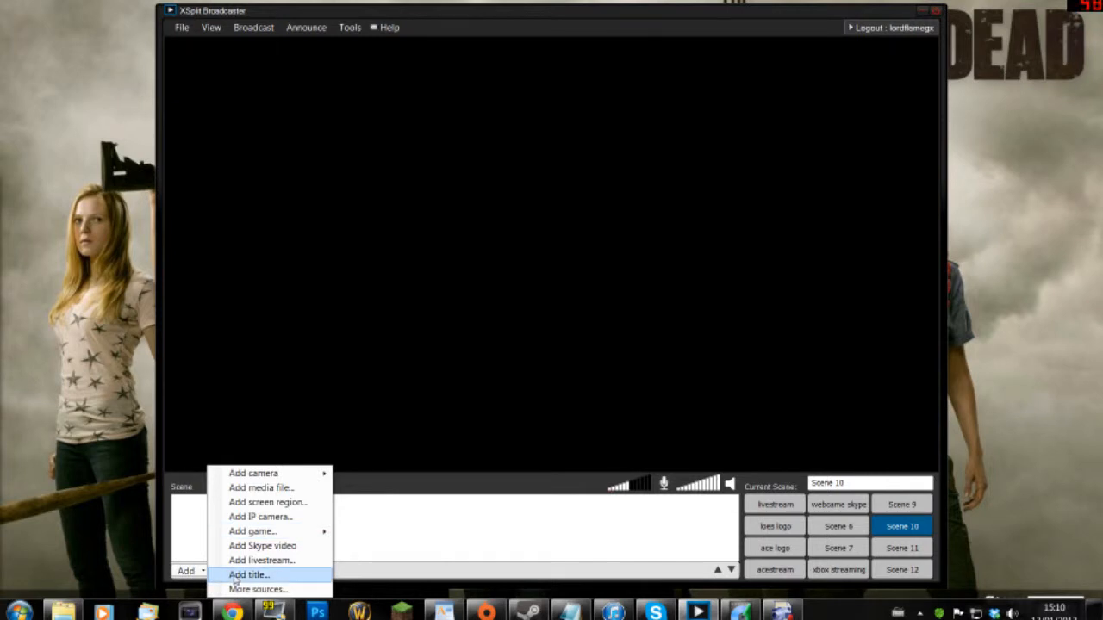
mouse_move(278, 531)
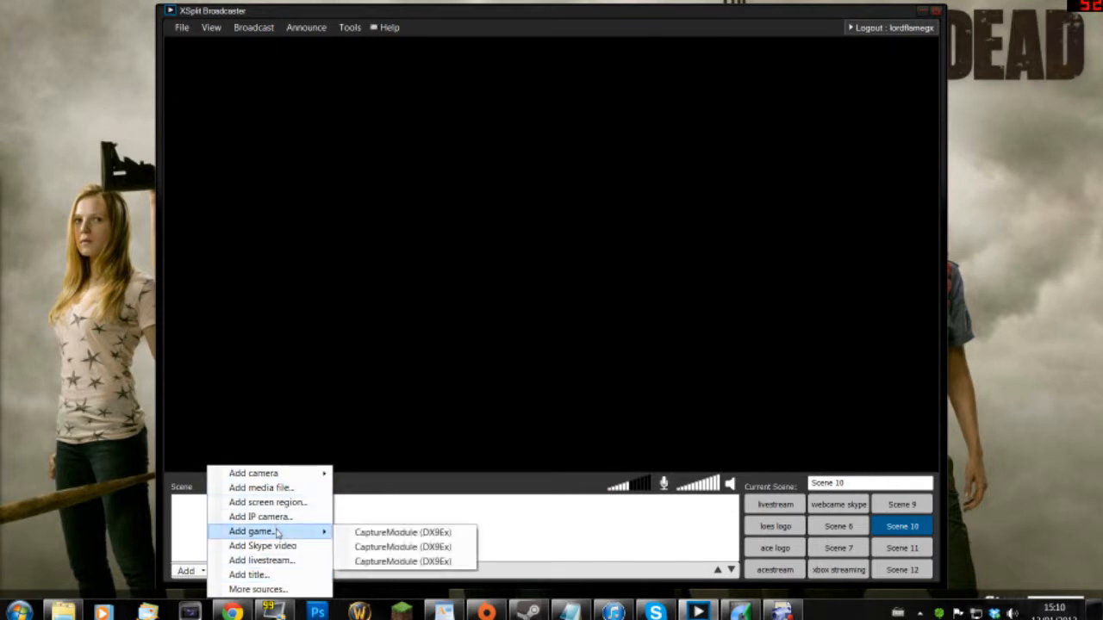
left_click(402, 532)
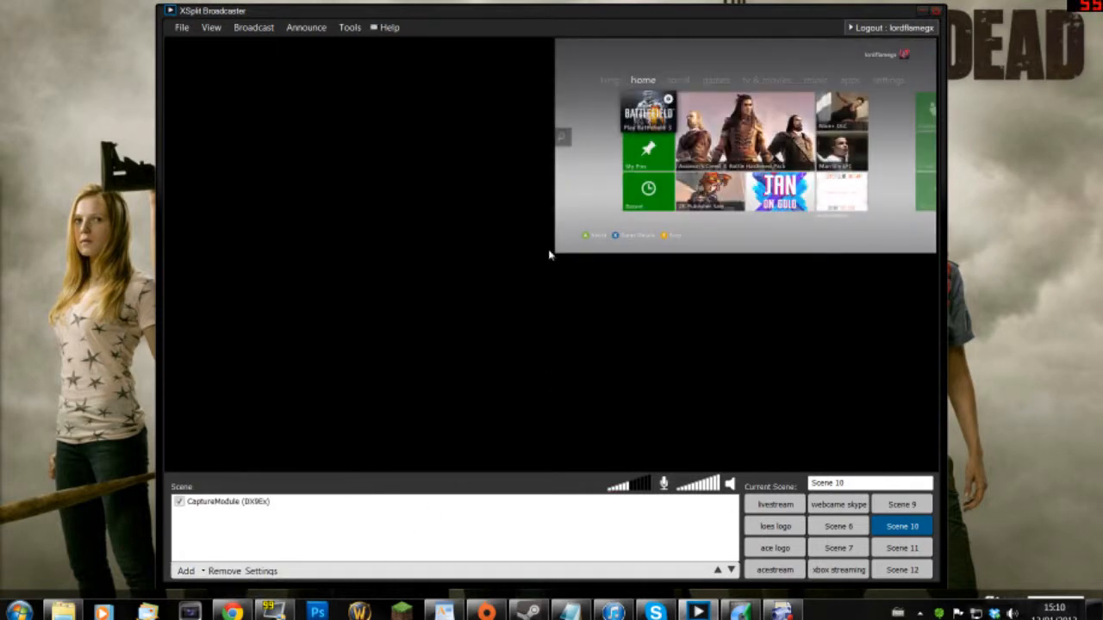
left_click_drag(551, 255, 170, 471)
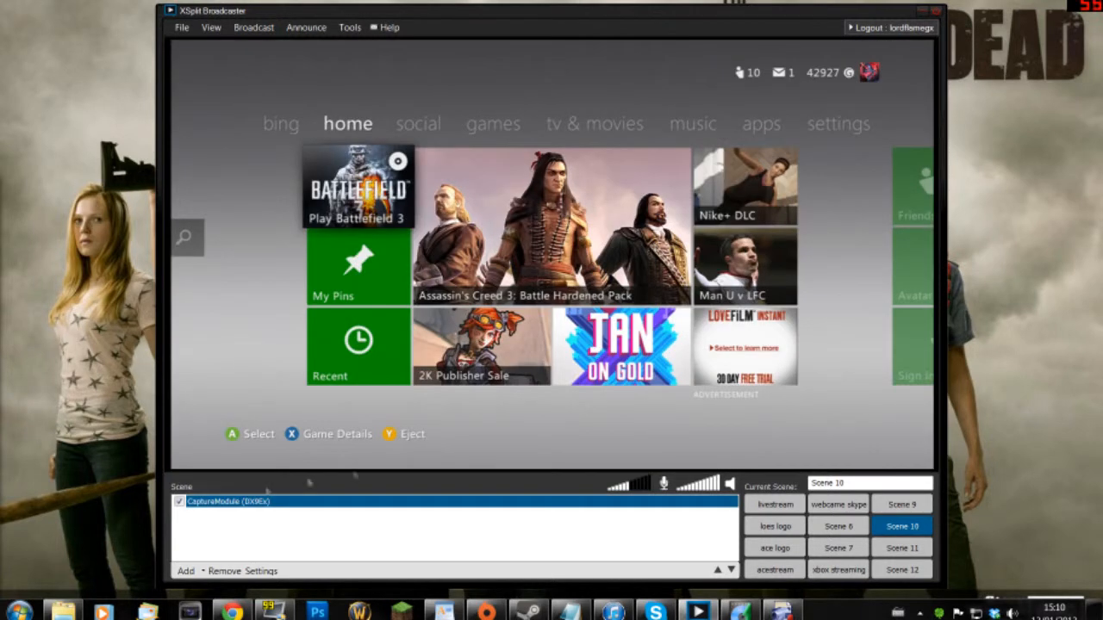
- Review the capture source's position and cropping settings, then select it in the source list
right_click(385, 461)
right_click(551, 264)
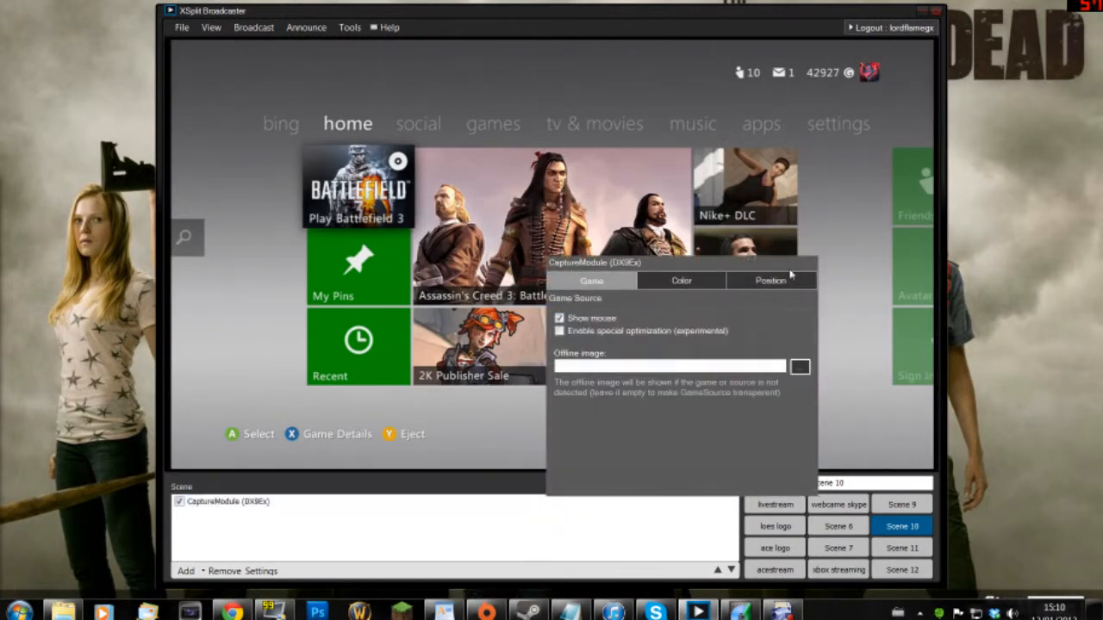
left_click(784, 281)
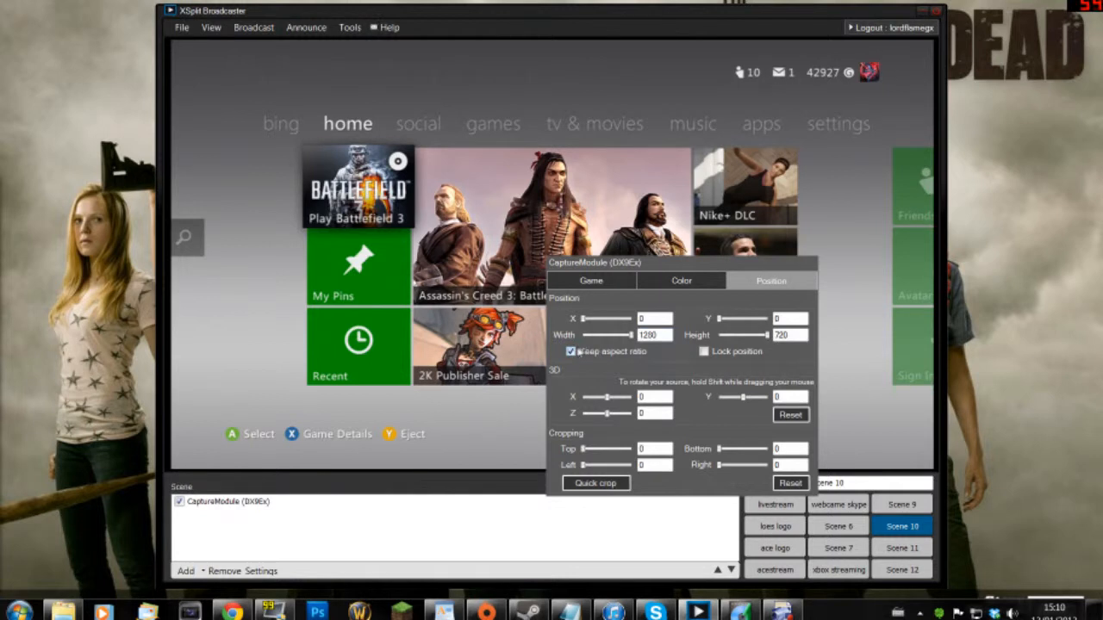
left_click(304, 235)
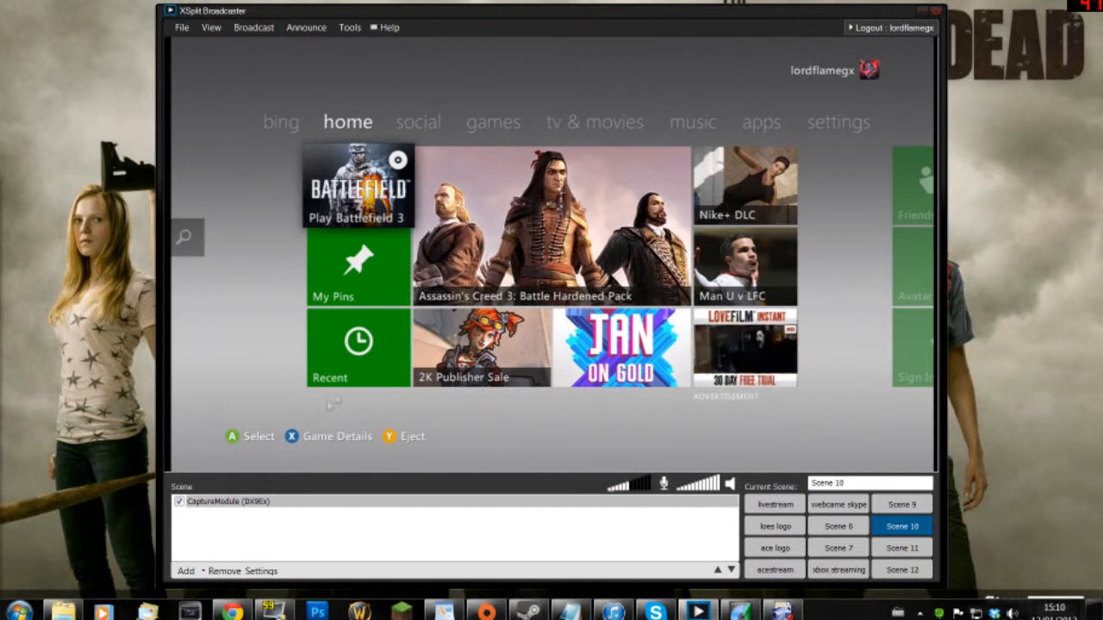
left_click(340, 501)
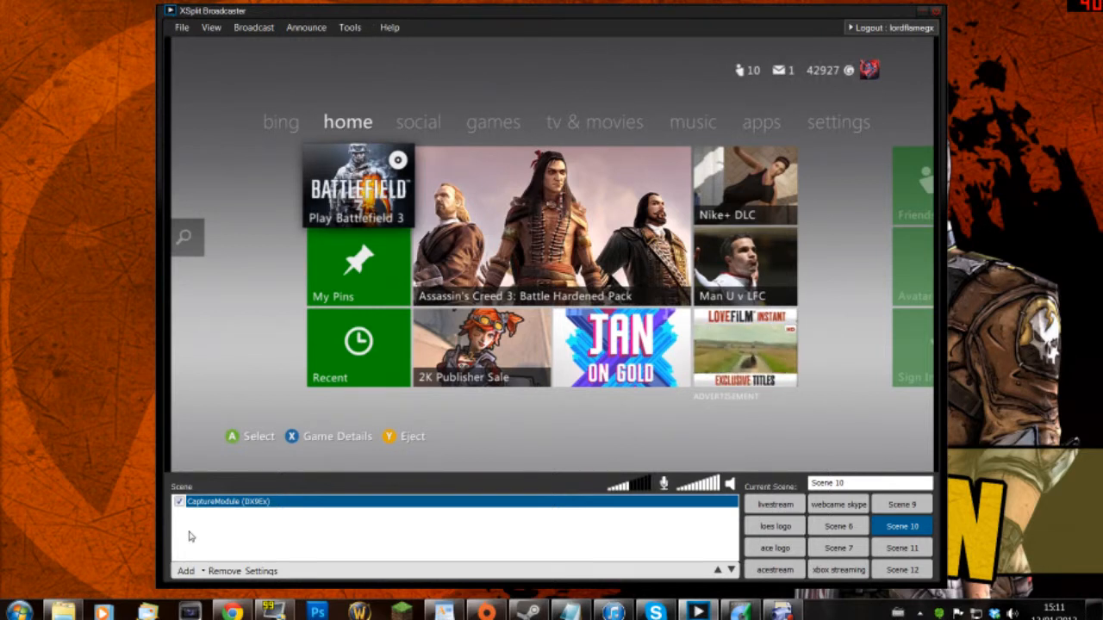
- Remove the CaptureModule (DX9Ex) source from Scene 10 and close the ArcSoft Capture Module window
left_click(225, 571)
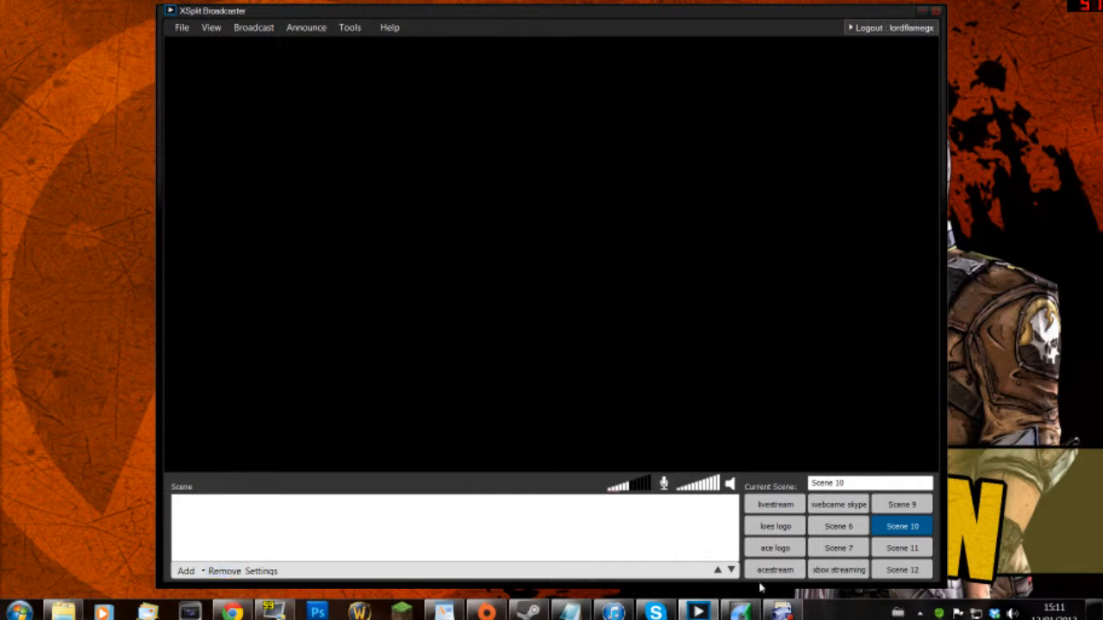
left_click(743, 612)
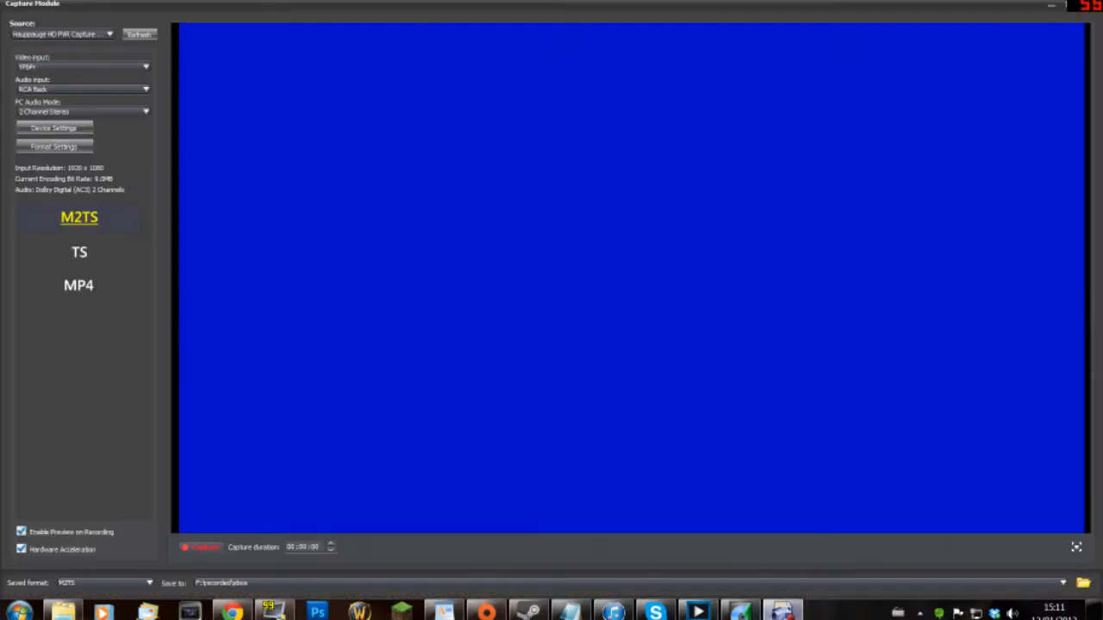
left_click(1089, 7)
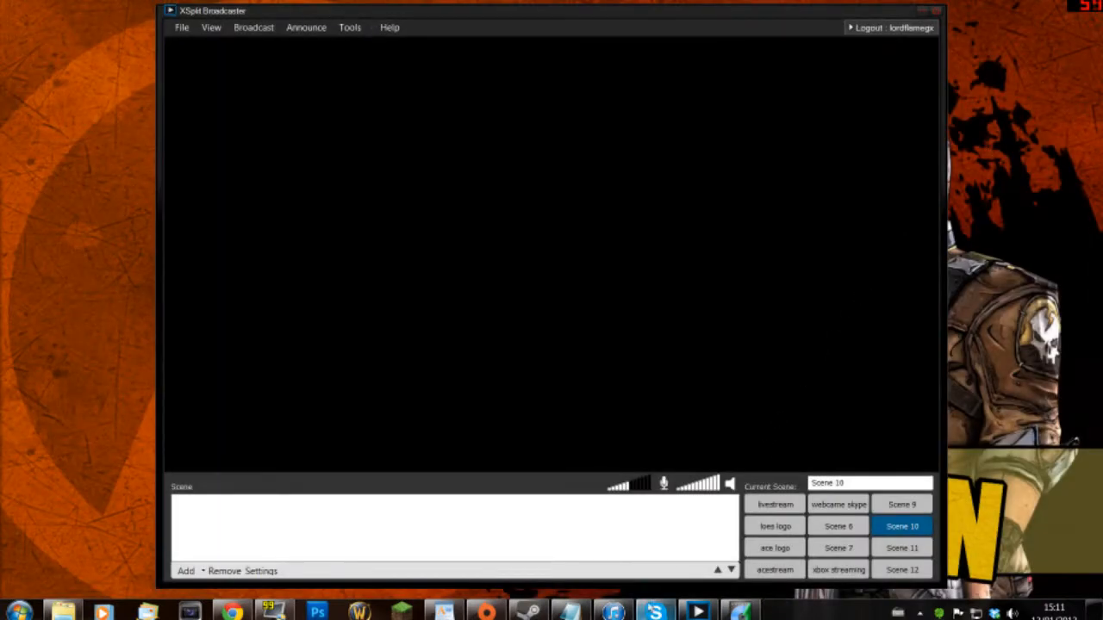
mouse_move(655, 612)
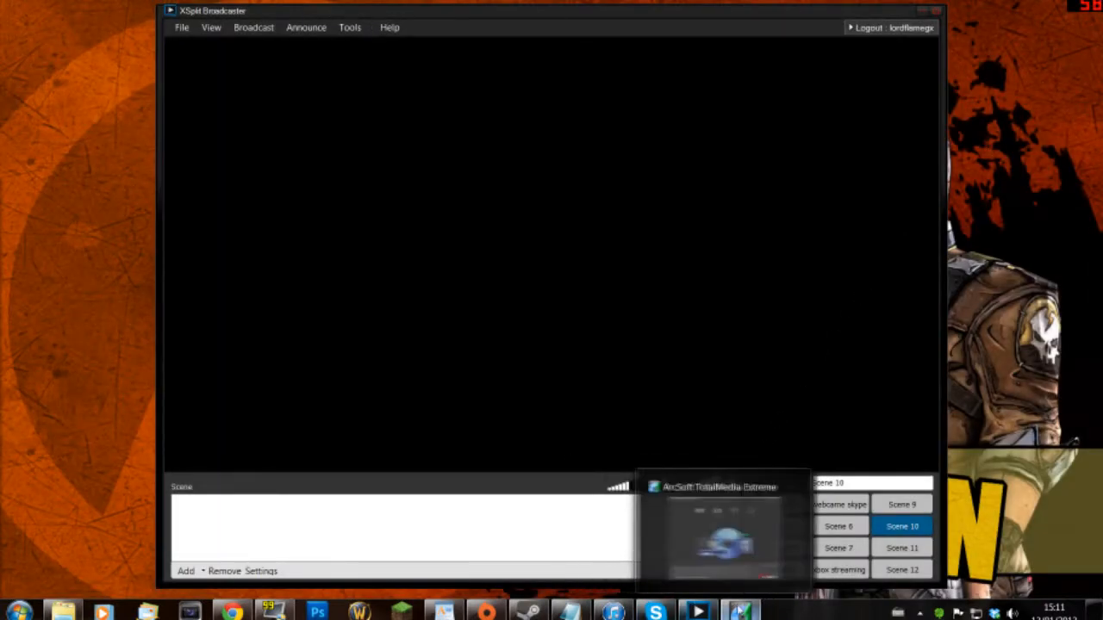
left_click(740, 612)
left_click(461, 177)
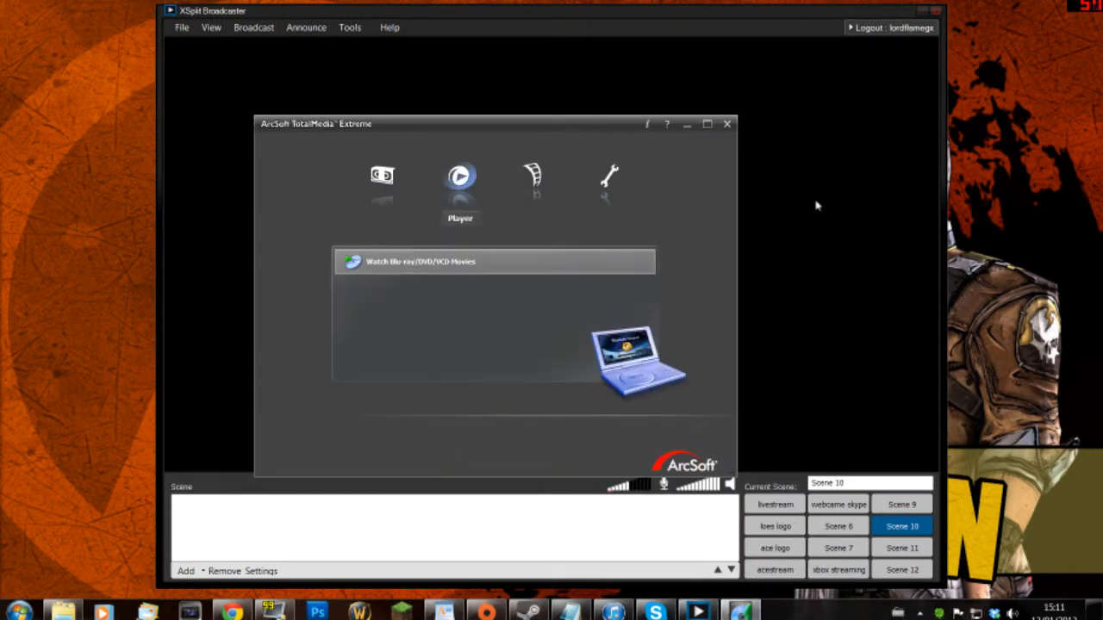
left_click(610, 177)
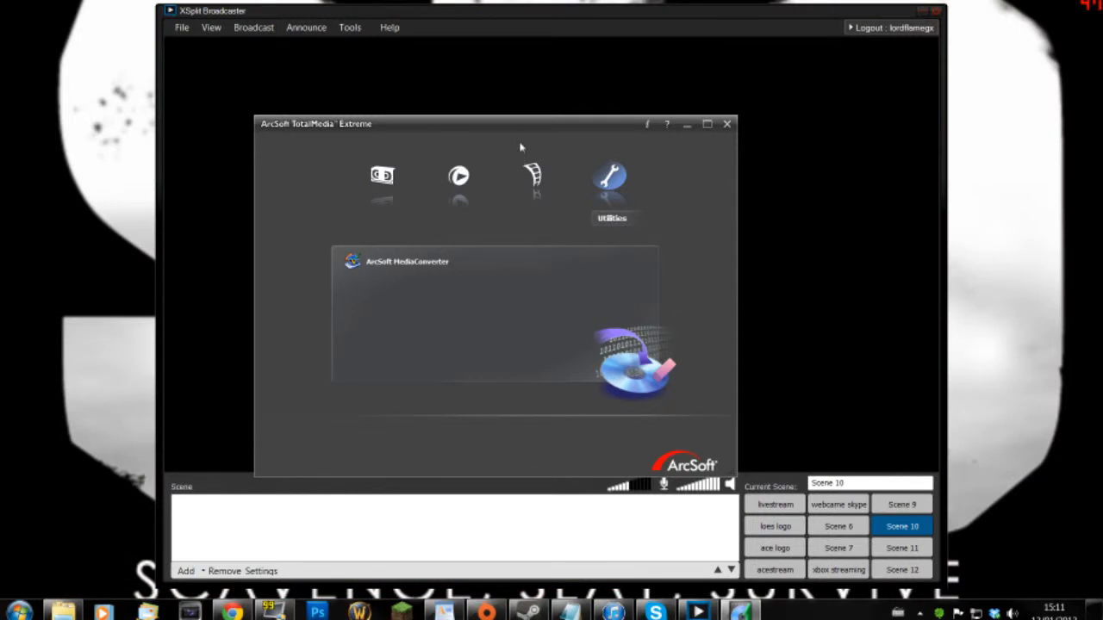
left_click(382, 176)
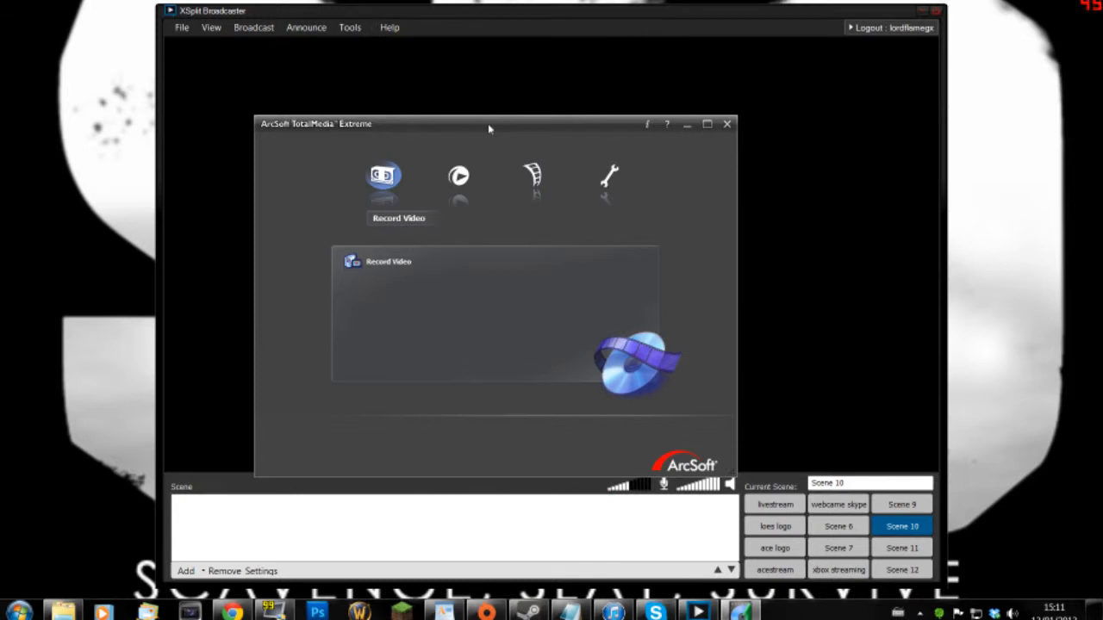
left_click(688, 125)
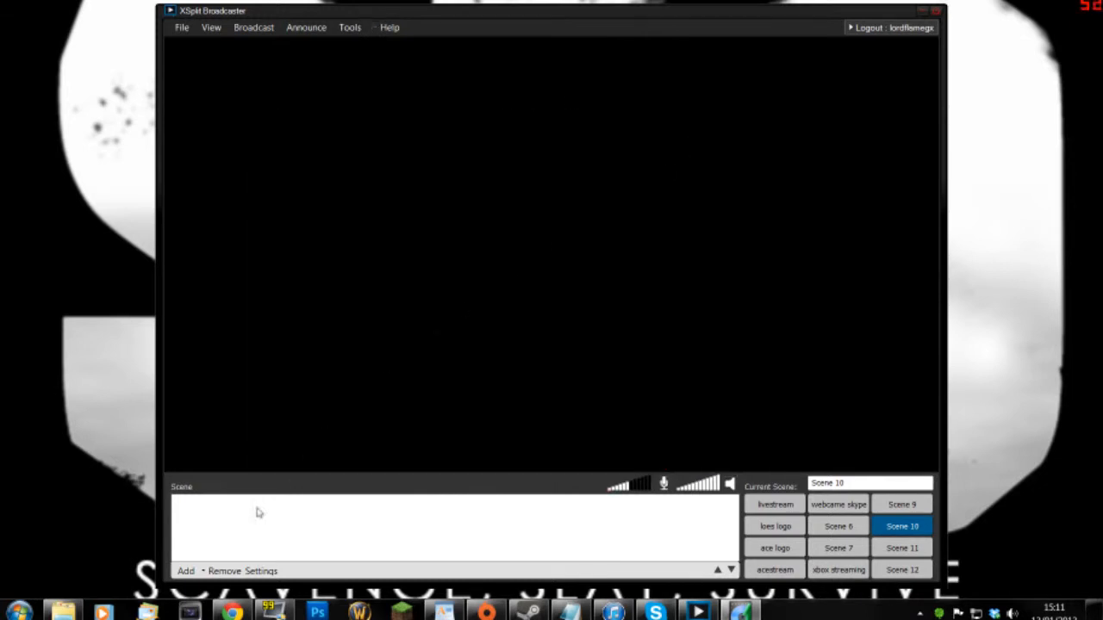
- Add the intro 2.wmv video as a media file source in Scene 10
left_click(186, 571)
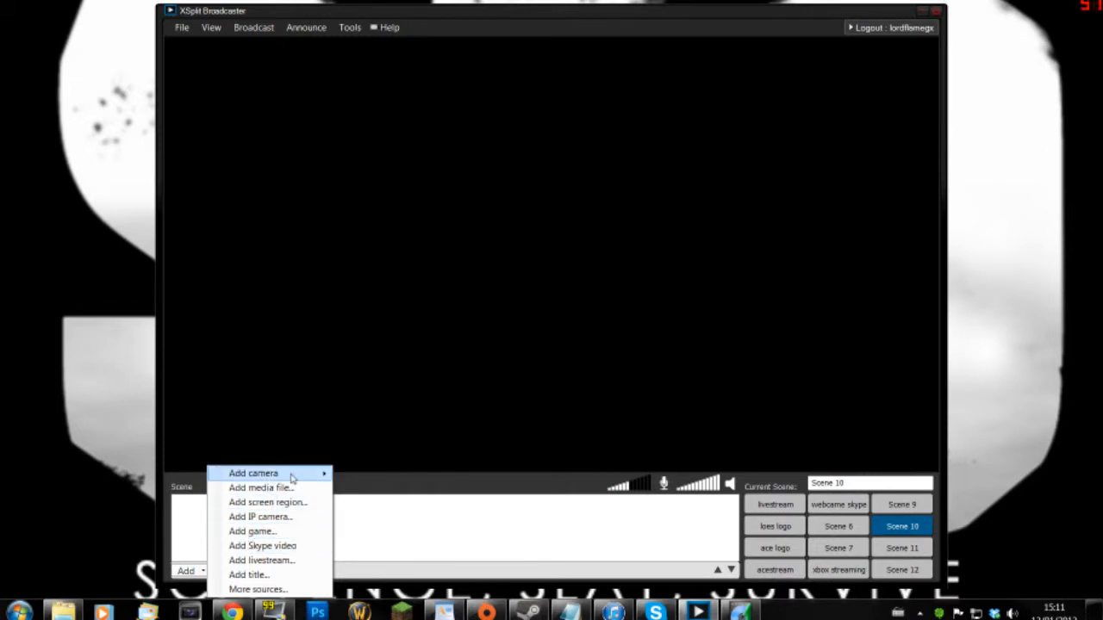
mouse_move(294, 480)
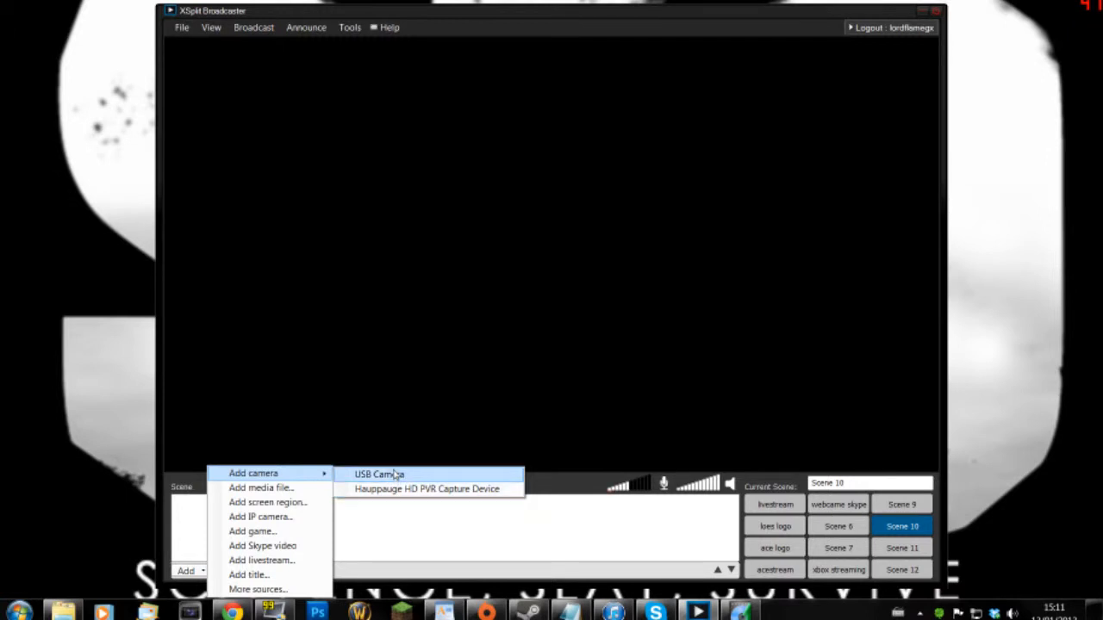
left_click(260, 489)
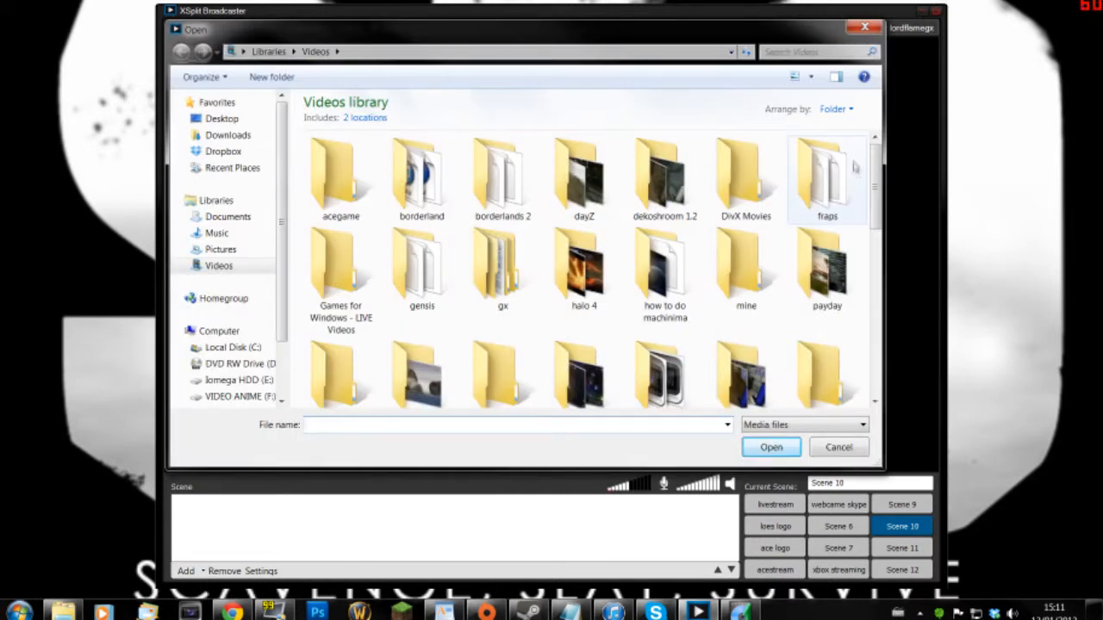
left_click_drag(877, 178, 877, 334)
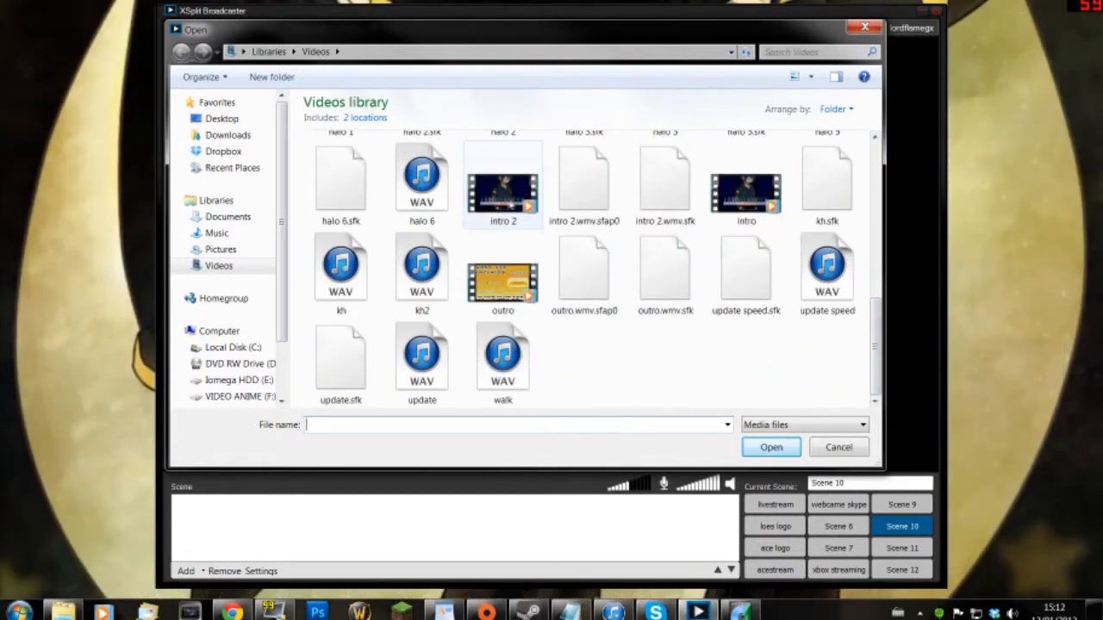
double_click(503, 198)
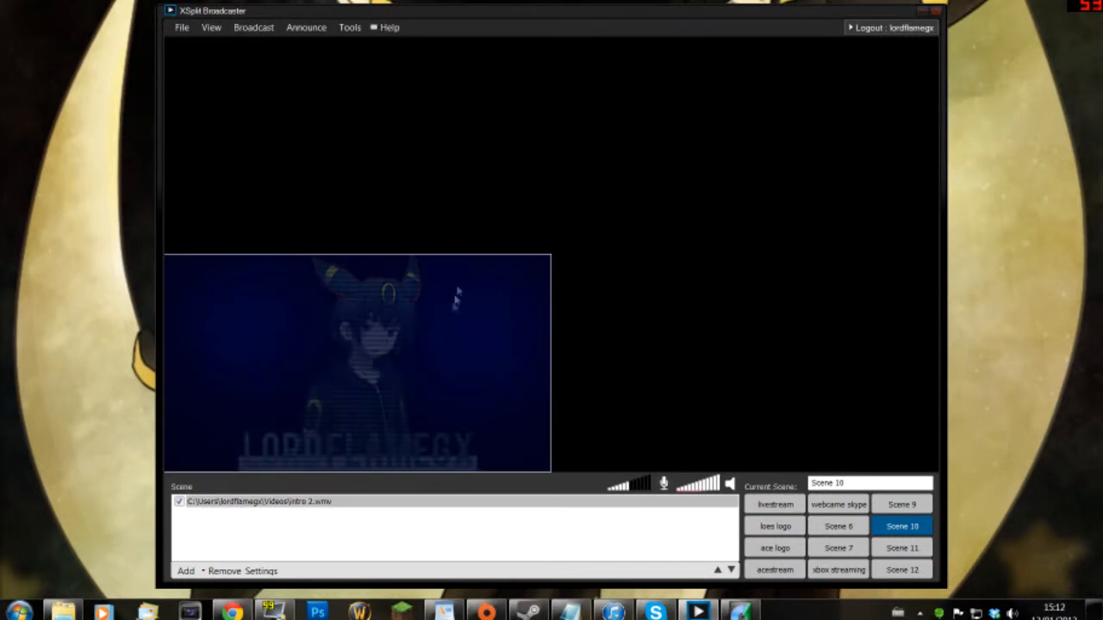
- Check the intro video's media settings, enlarge it in the preview, then hide it
right_click(408, 381)
left_click(445, 391)
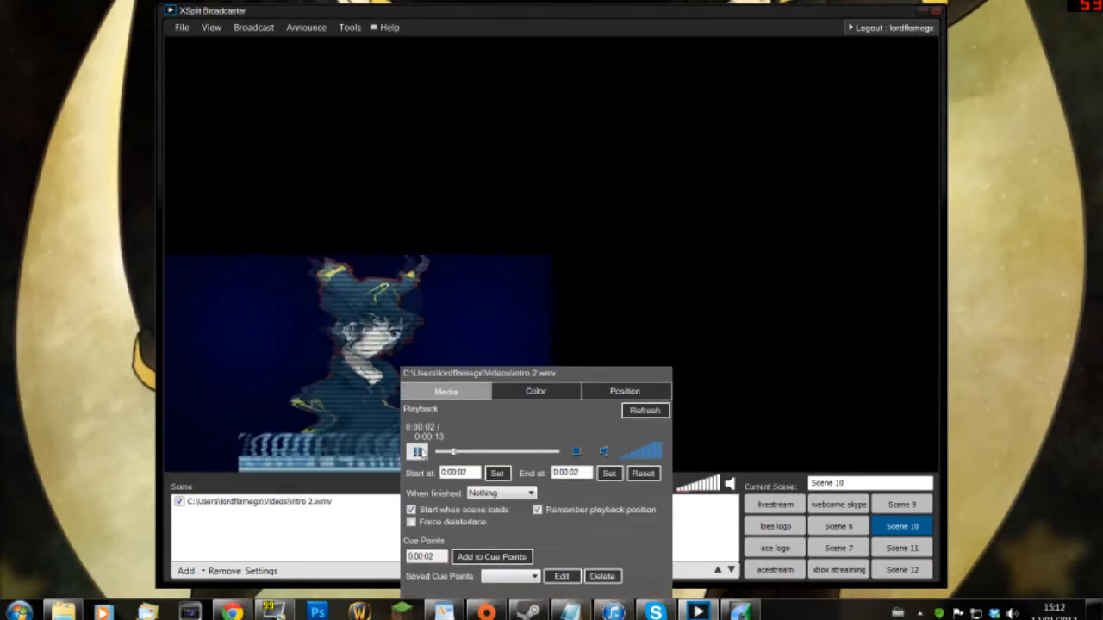
left_click(566, 253)
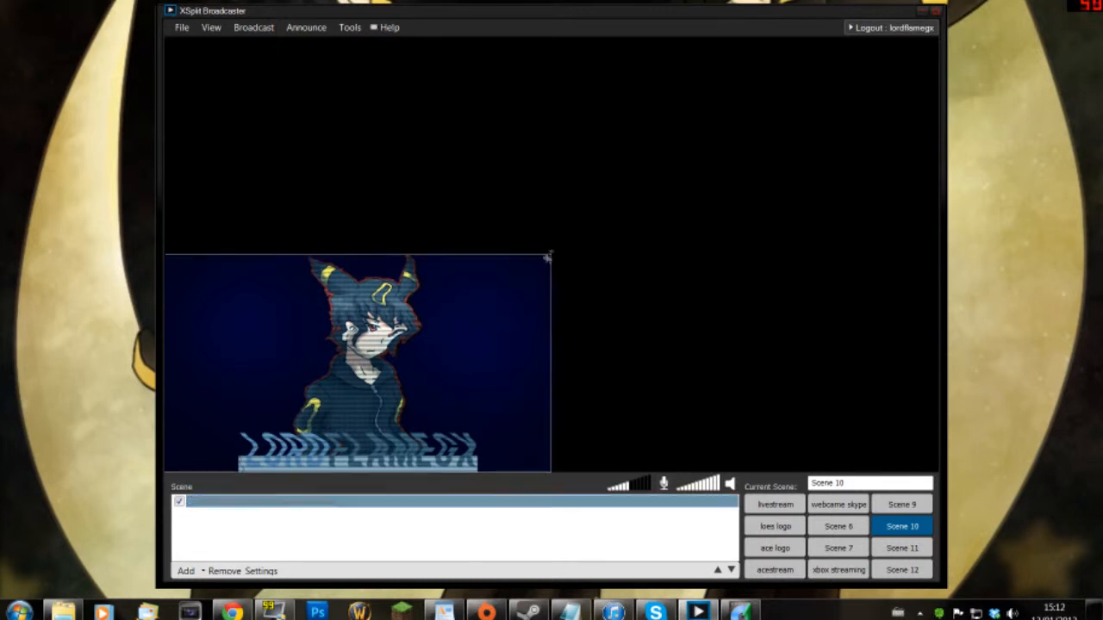
left_click_drag(548, 254, 935, 39)
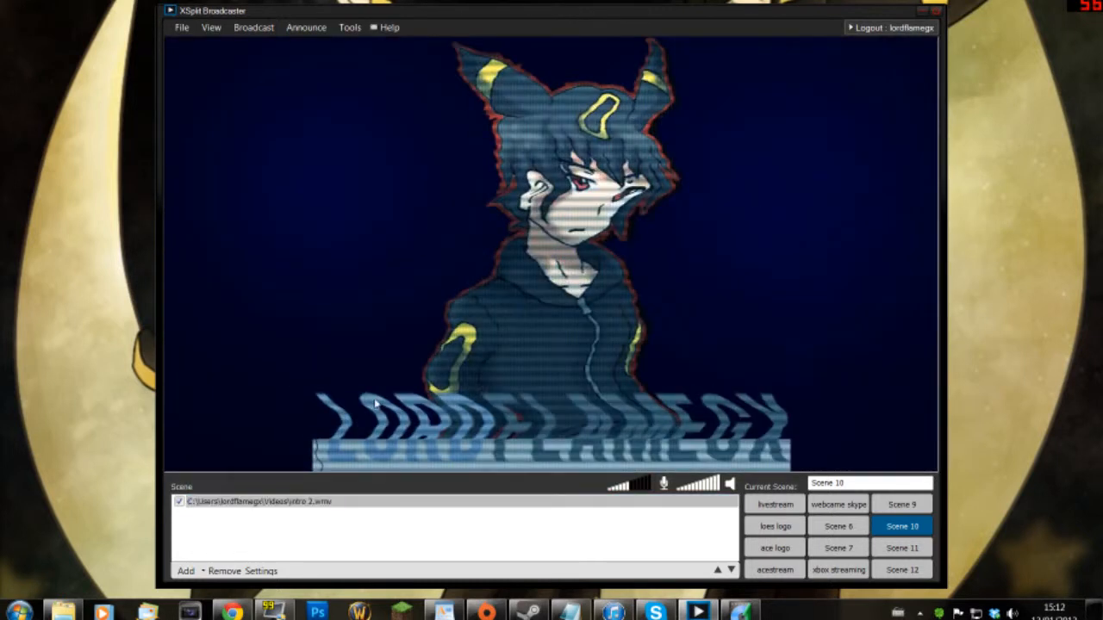
left_click(179, 501)
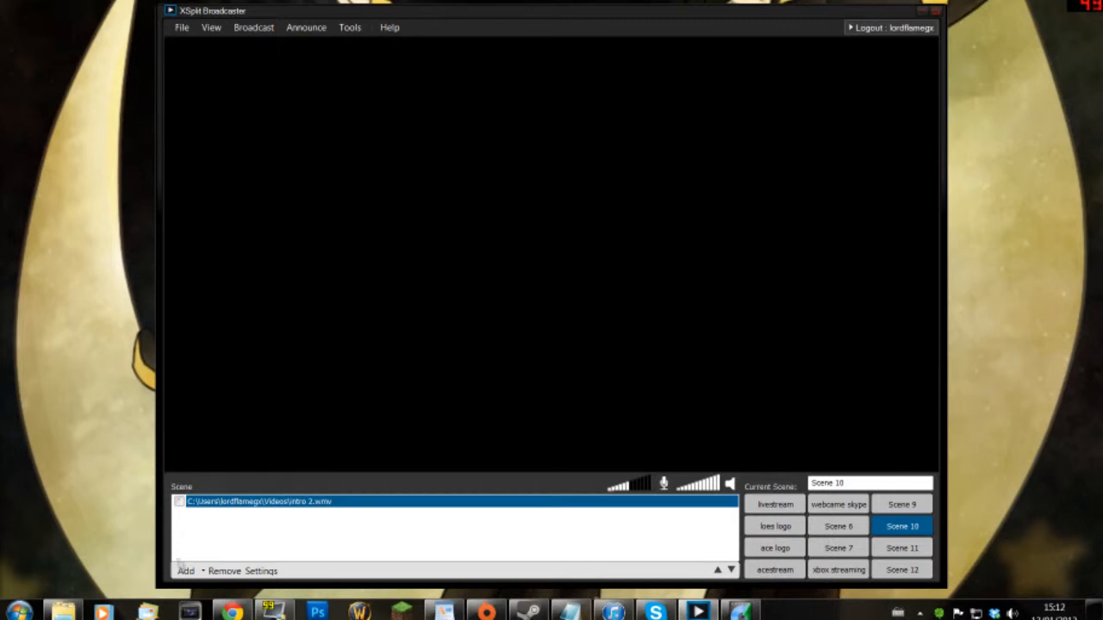
left_click(185, 570)
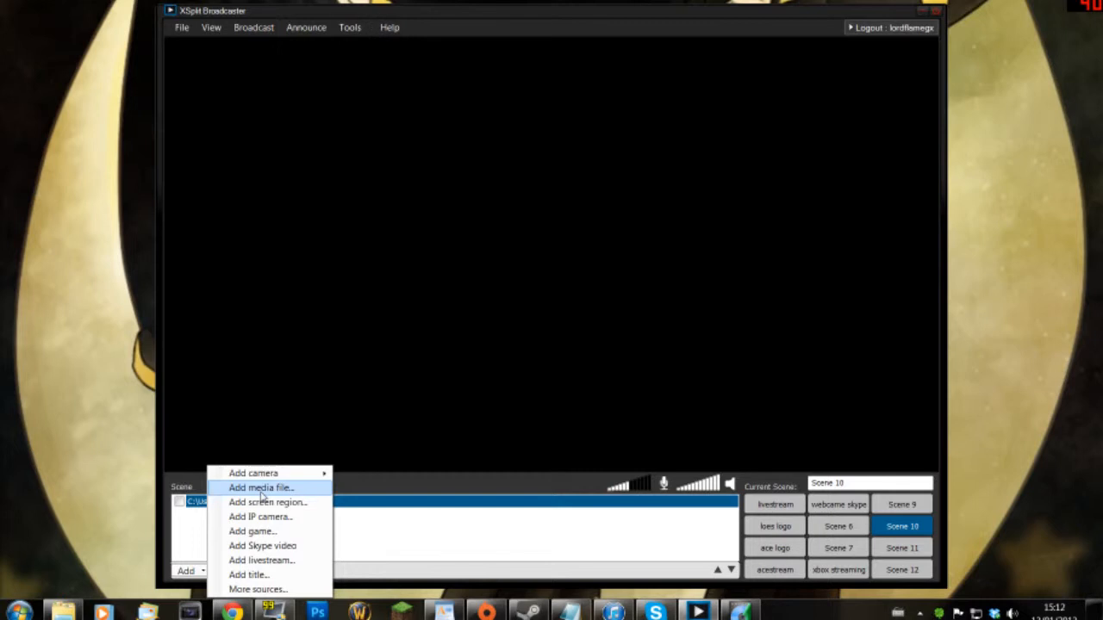
left_click(269, 546)
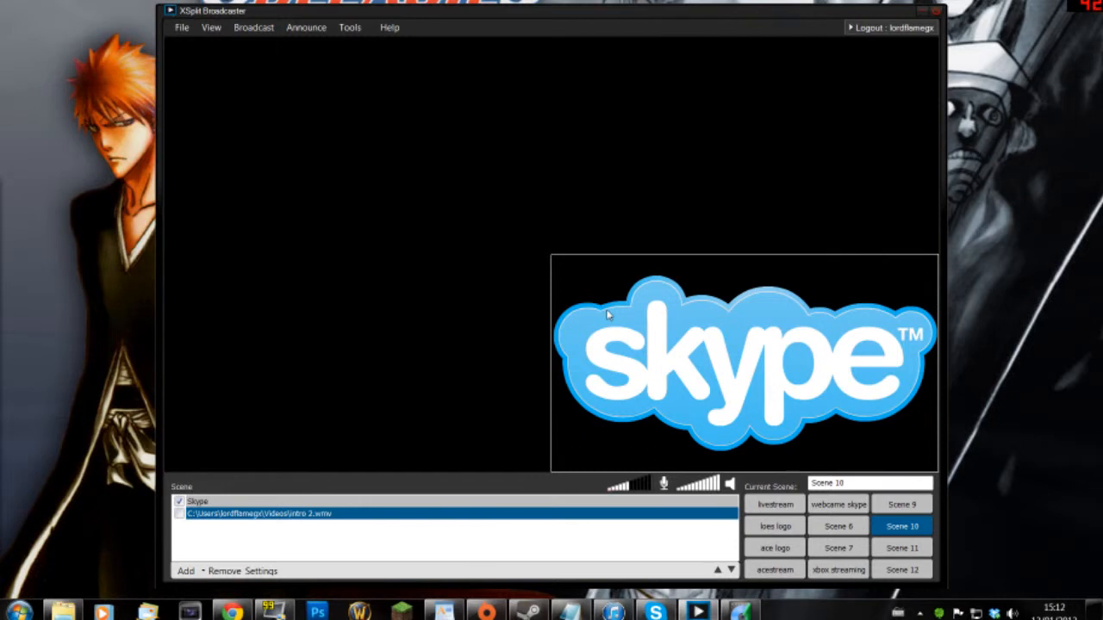
left_click(208, 501)
left_click(236, 572)
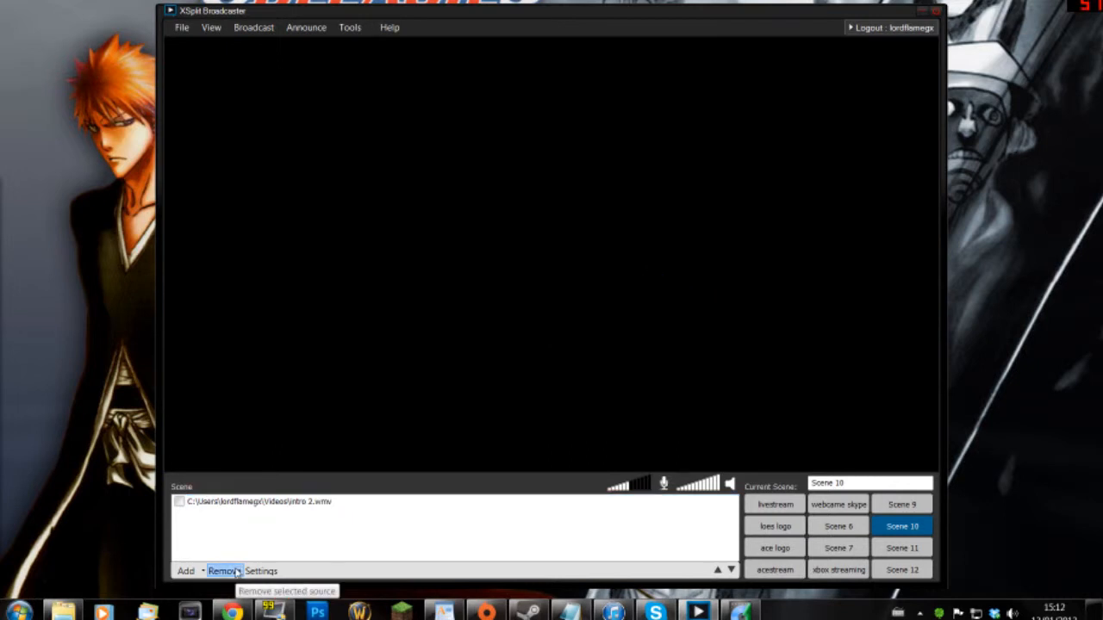
left_click(227, 504)
left_click(204, 572)
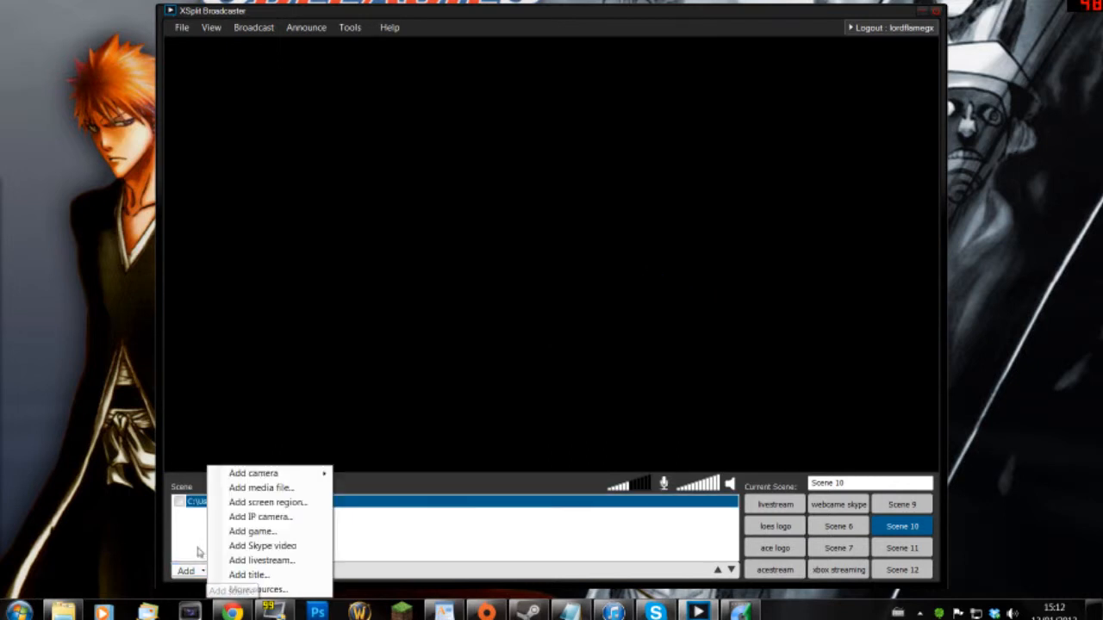
left_click(256, 561)
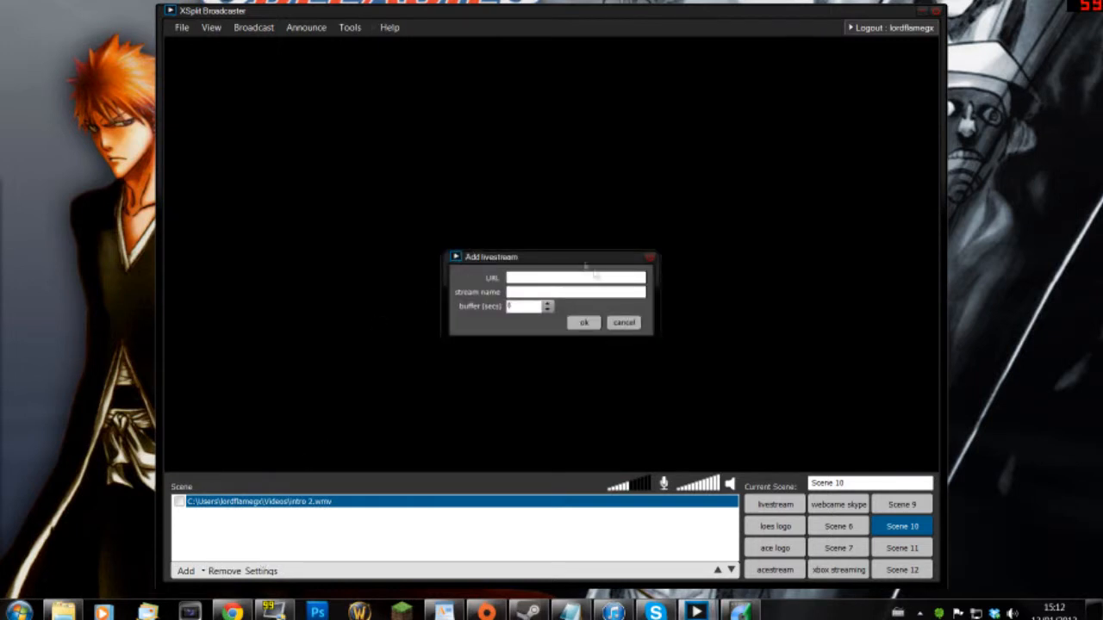
left_click(627, 326)
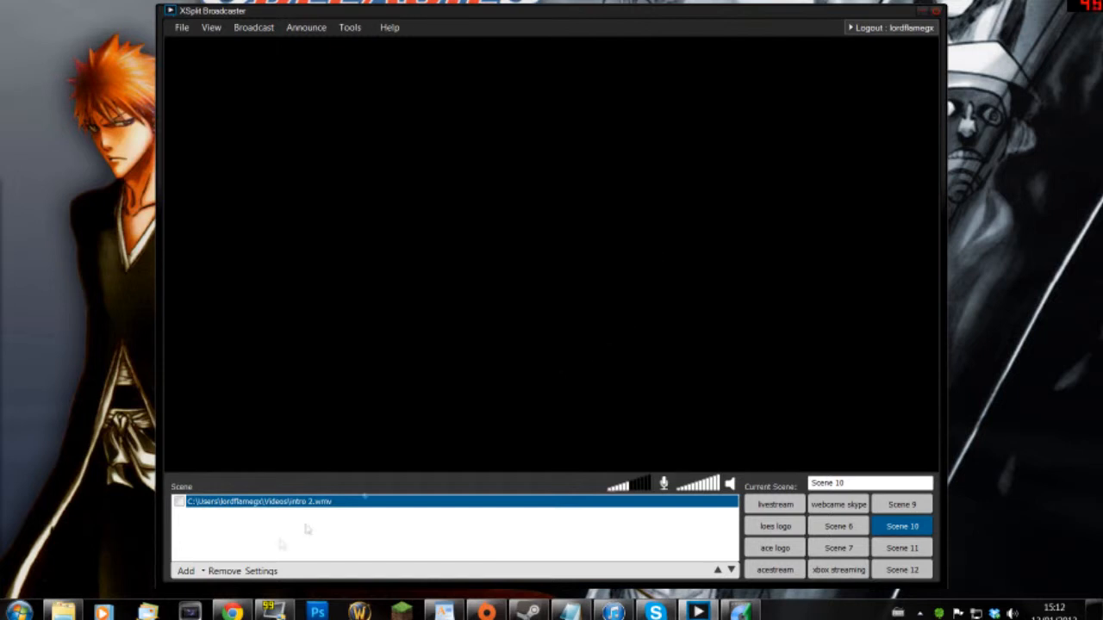
- Add a 'halo night' title source set to scroll at Normal speed
left_click(205, 570)
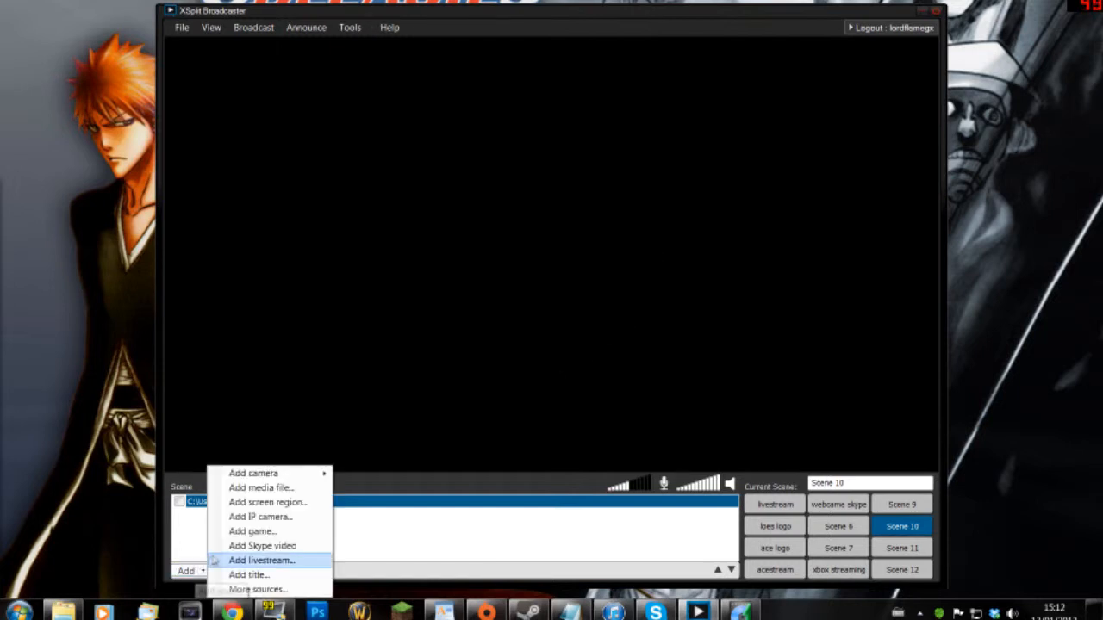
left_click(310, 575)
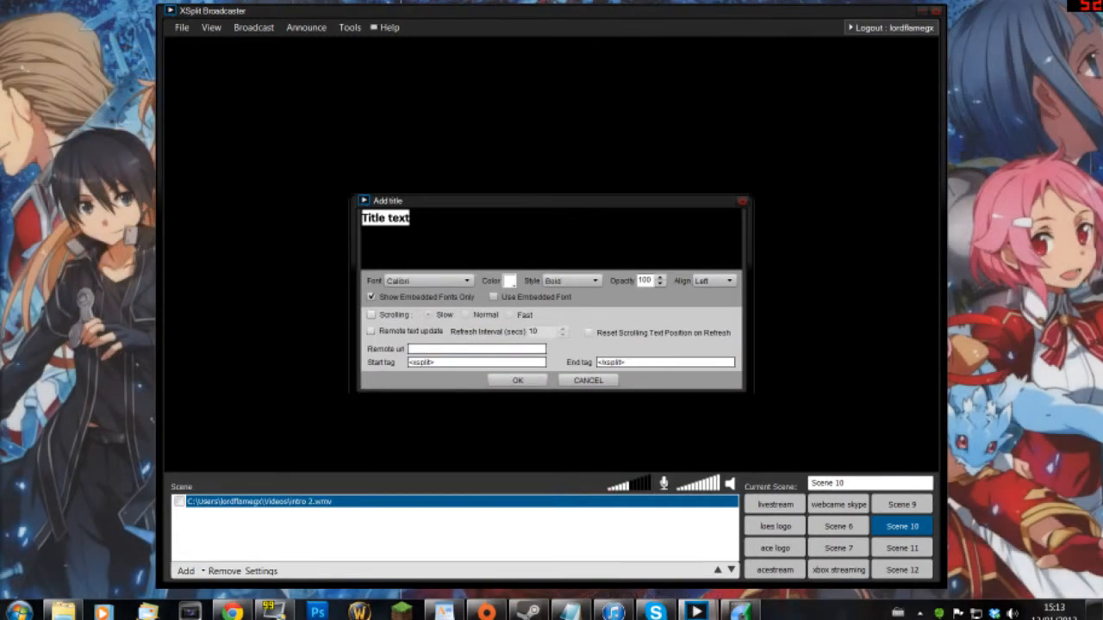
type("halo night")
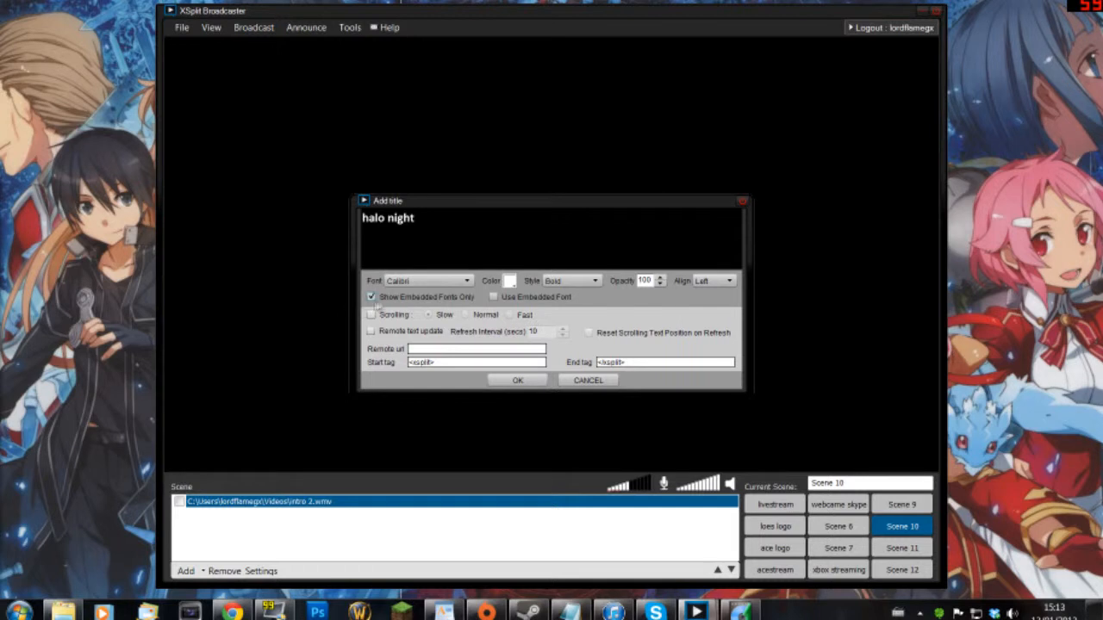
left_click(371, 316)
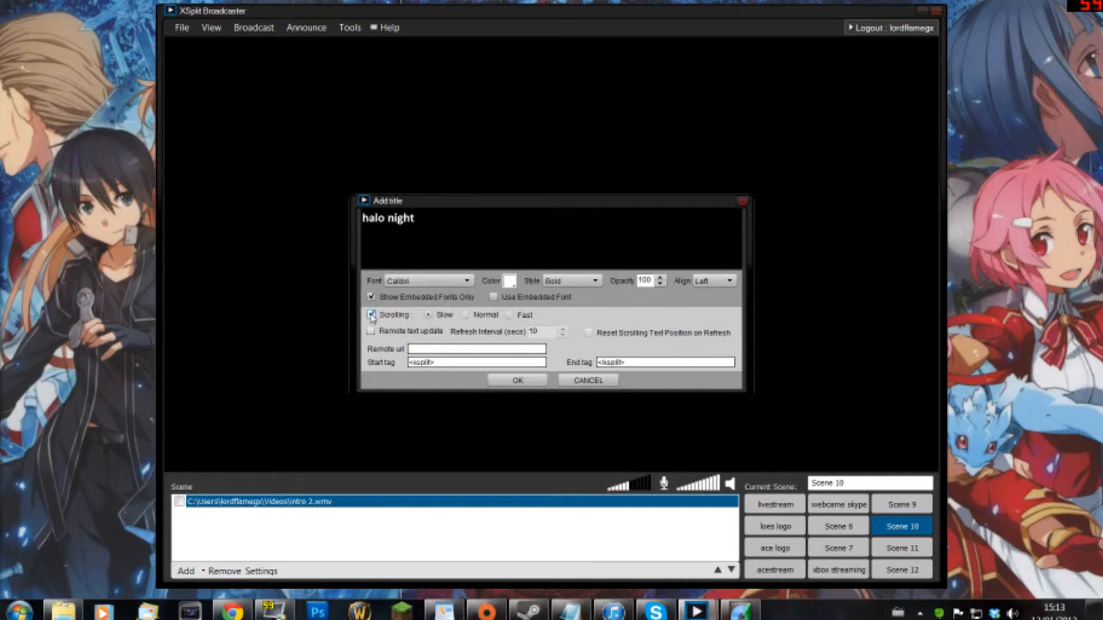
left_click(467, 315)
left_click(517, 380)
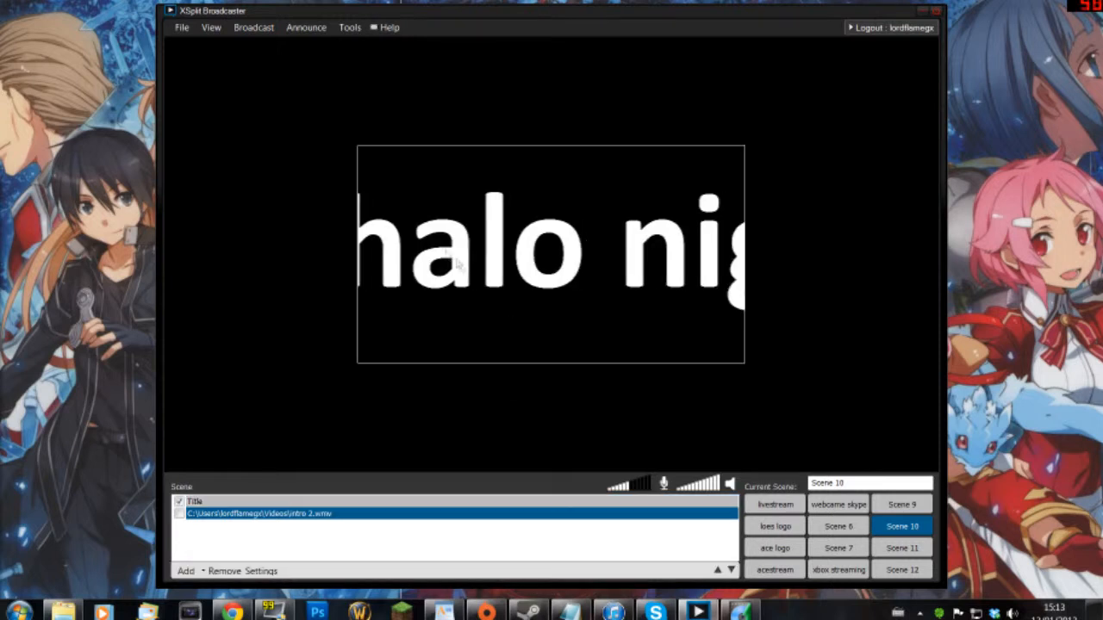
- Stretch the halo night title into a thin strip along the top and review its colour and position settings
left_click_drag(358, 148, 163, 36)
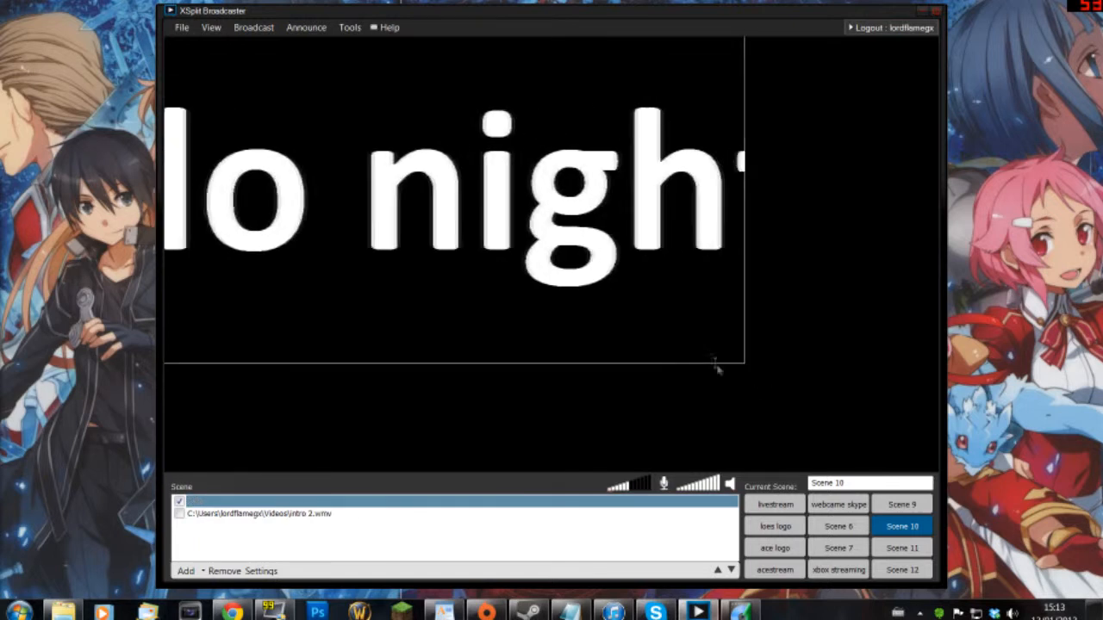
left_click_drag(746, 367, 947, 73)
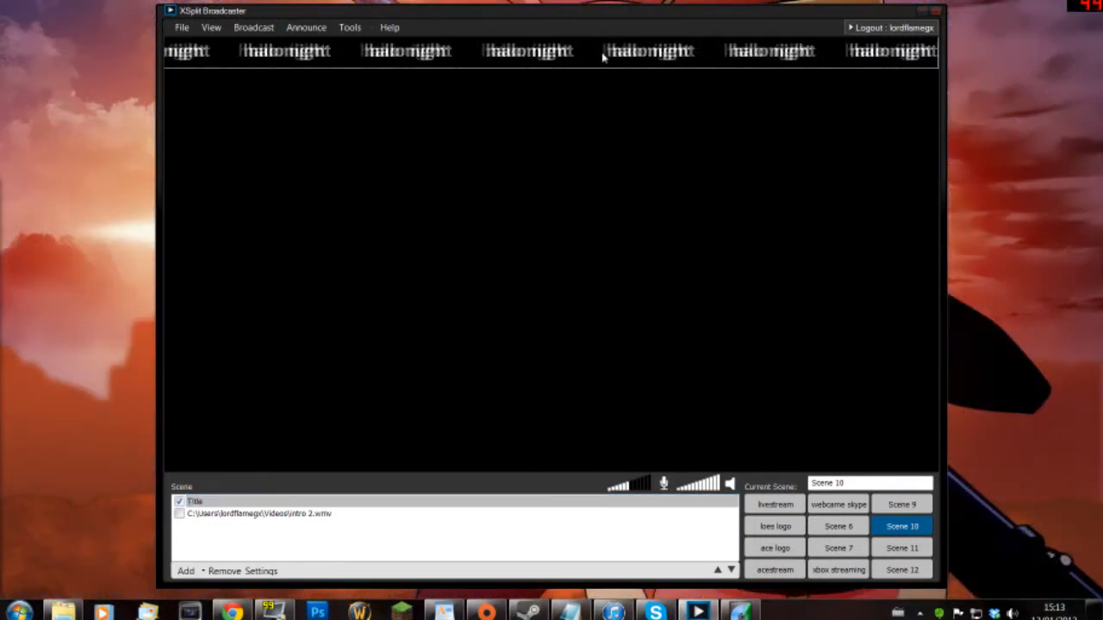
right_click(603, 56)
left_click(729, 68)
left_click(790, 70)
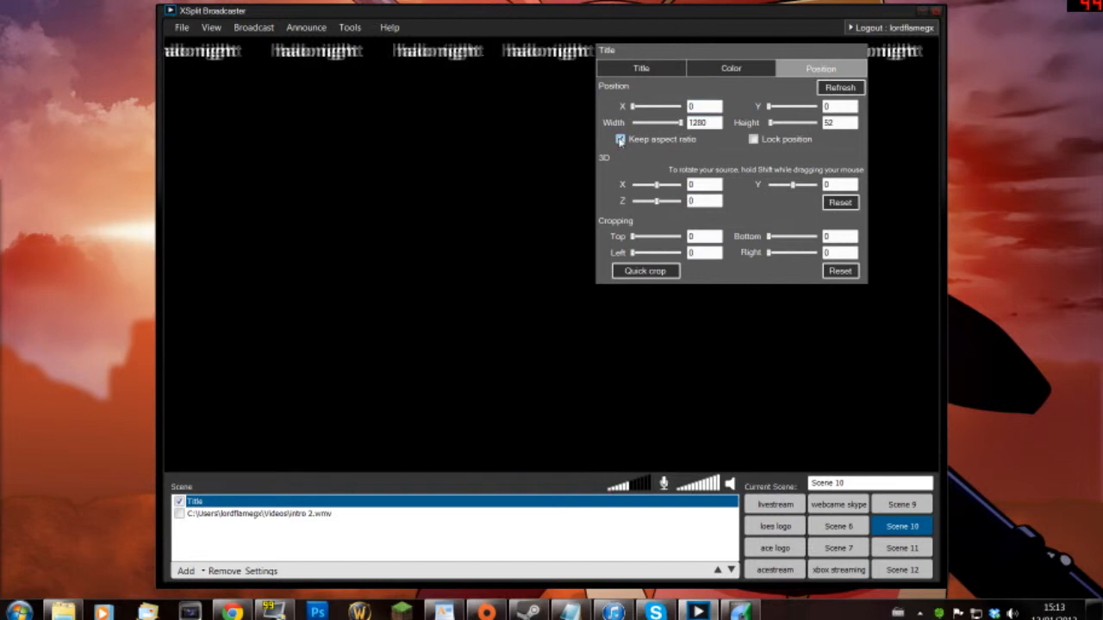
- Remove the halo night Title source from Scene 10
left_click(891, 79)
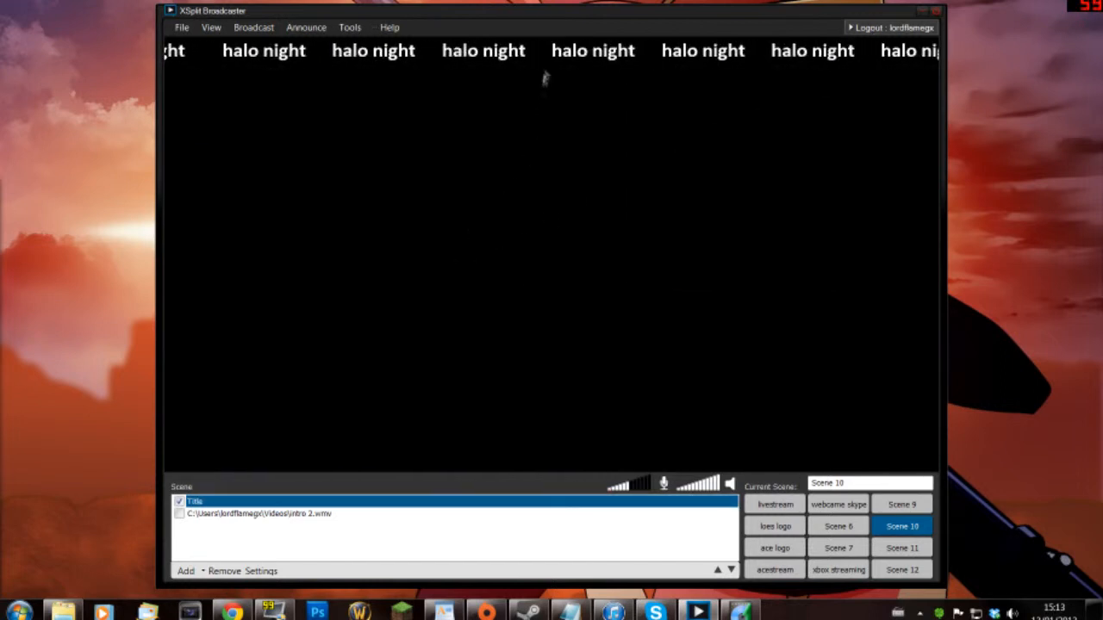
left_click(226, 570)
left_click(186, 571)
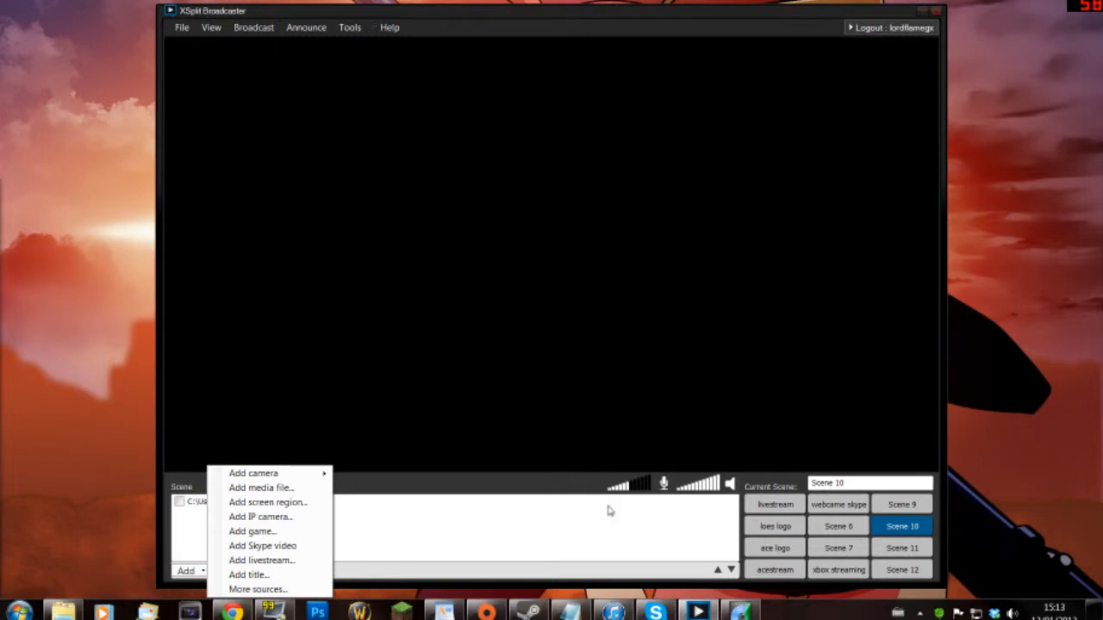
left_click(563, 489)
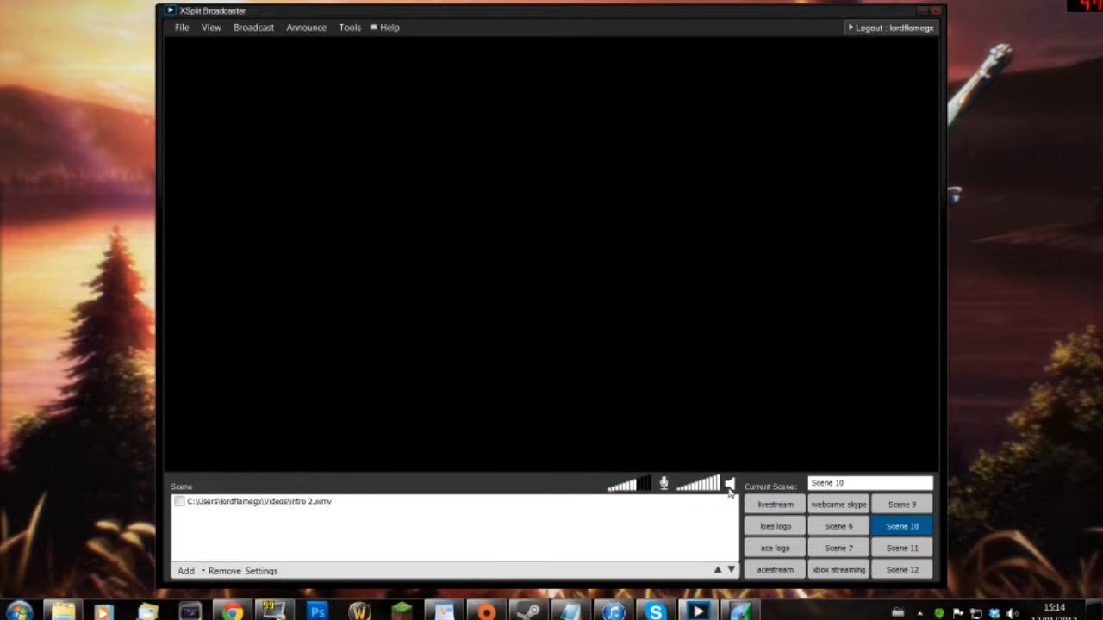
- Look over the File menu, then show View > Resolution with 1280 x 720 HDTV selected
left_click(184, 27)
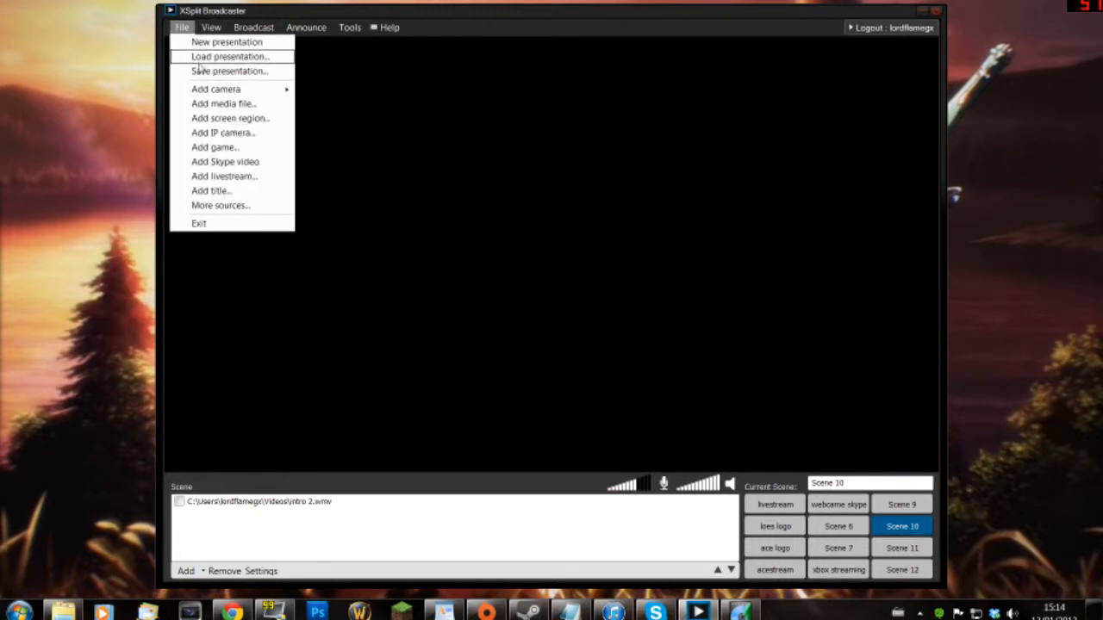
mouse_move(206, 35)
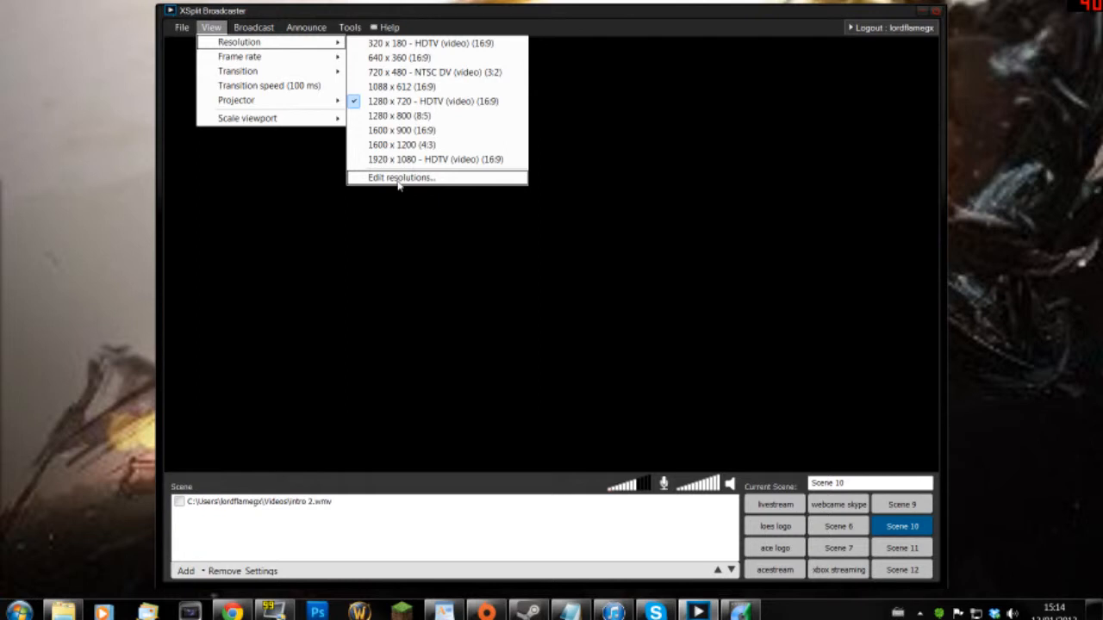
left_click(399, 180)
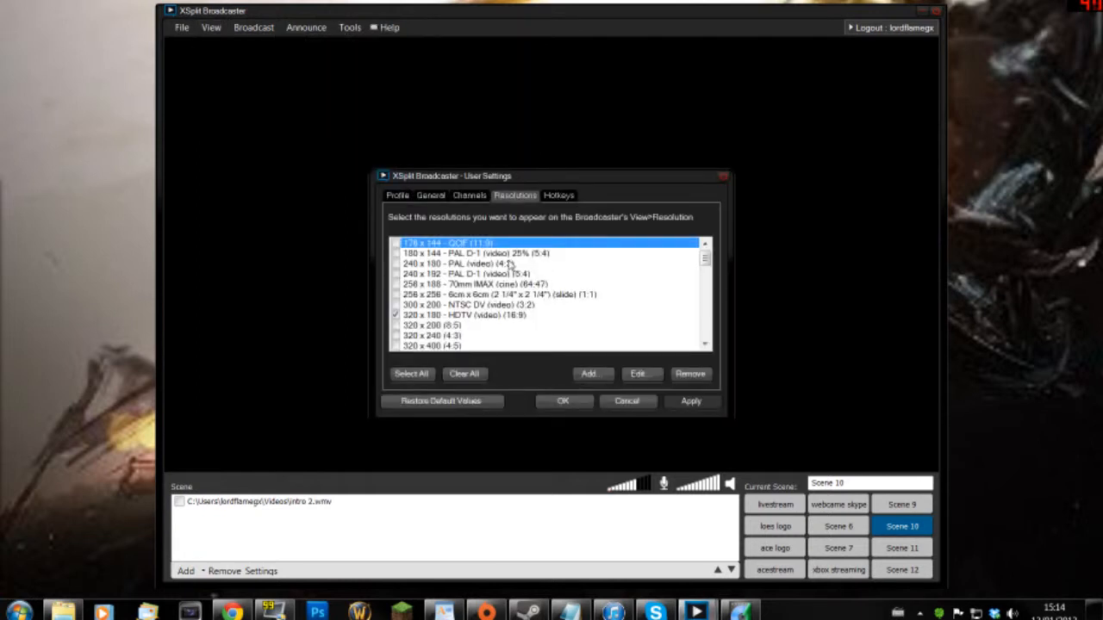
scroll(510, 267, "down", 2)
scroll(510, 265, "up", 2)
scroll(479, 305, "down", 10)
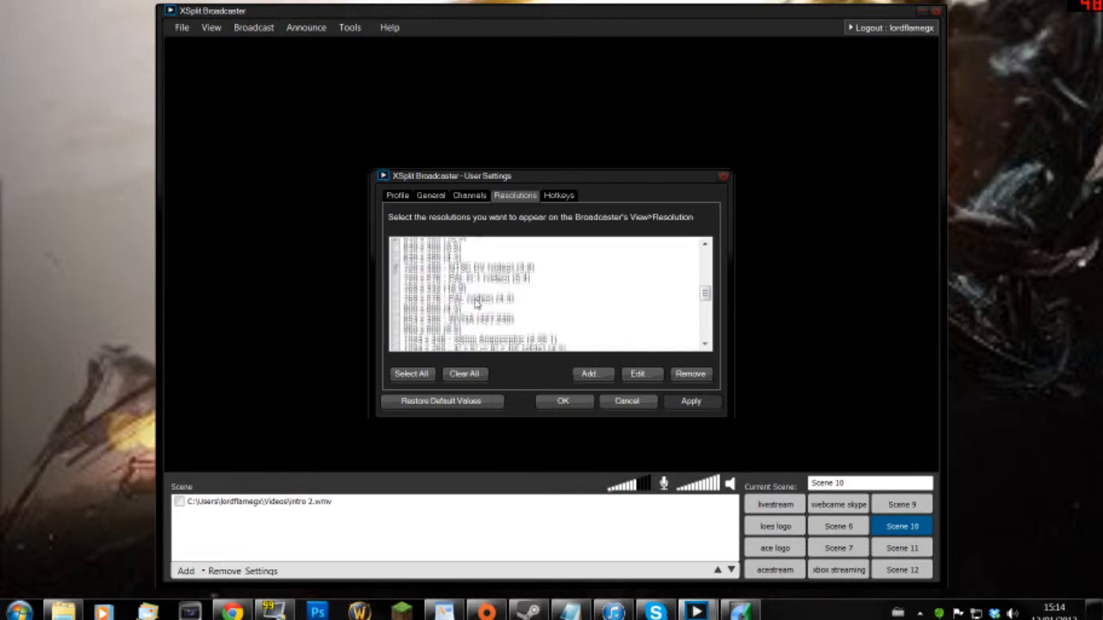
scroll(473, 308, "down", 3)
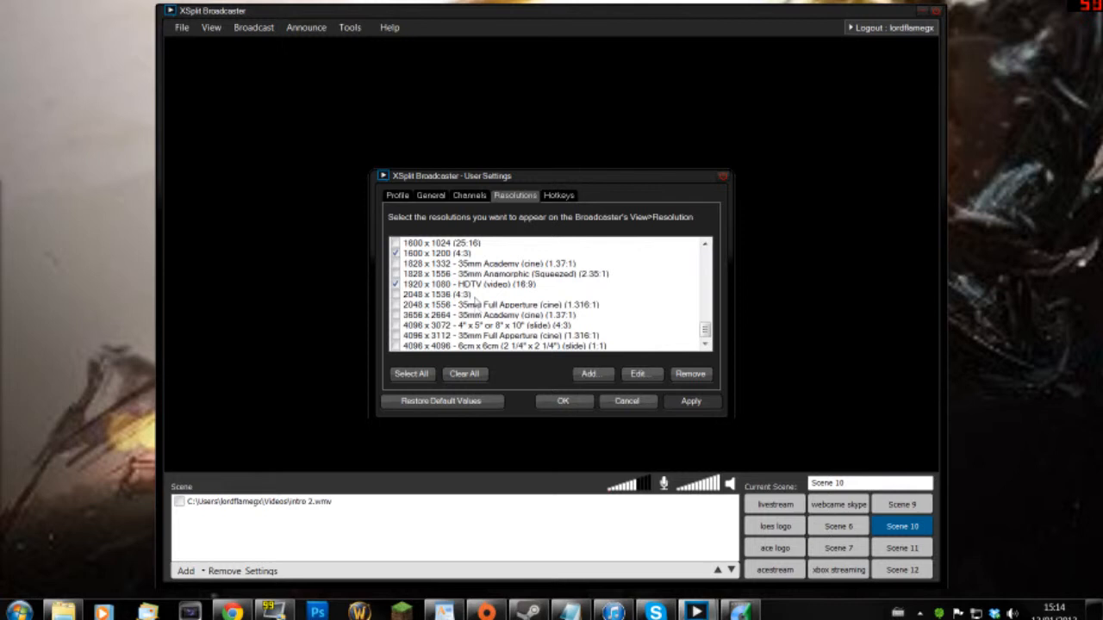
left_click(642, 404)
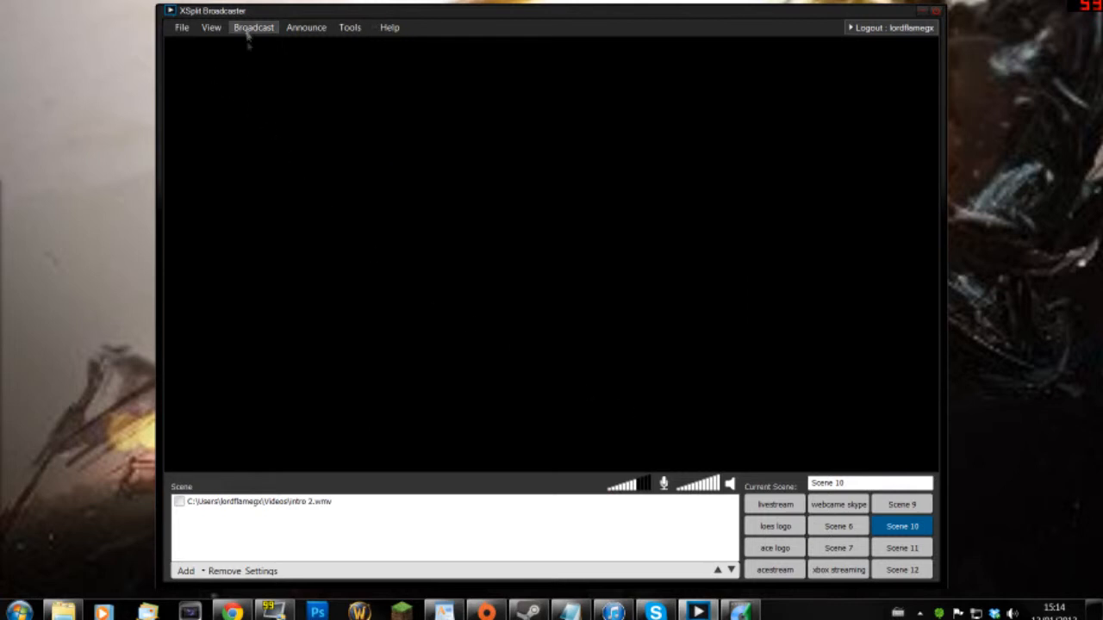
- Browse the View menu's Frame rate, Transition, Projector and Scale viewport submenus, then show the Broadcast channels
left_click(211, 28)
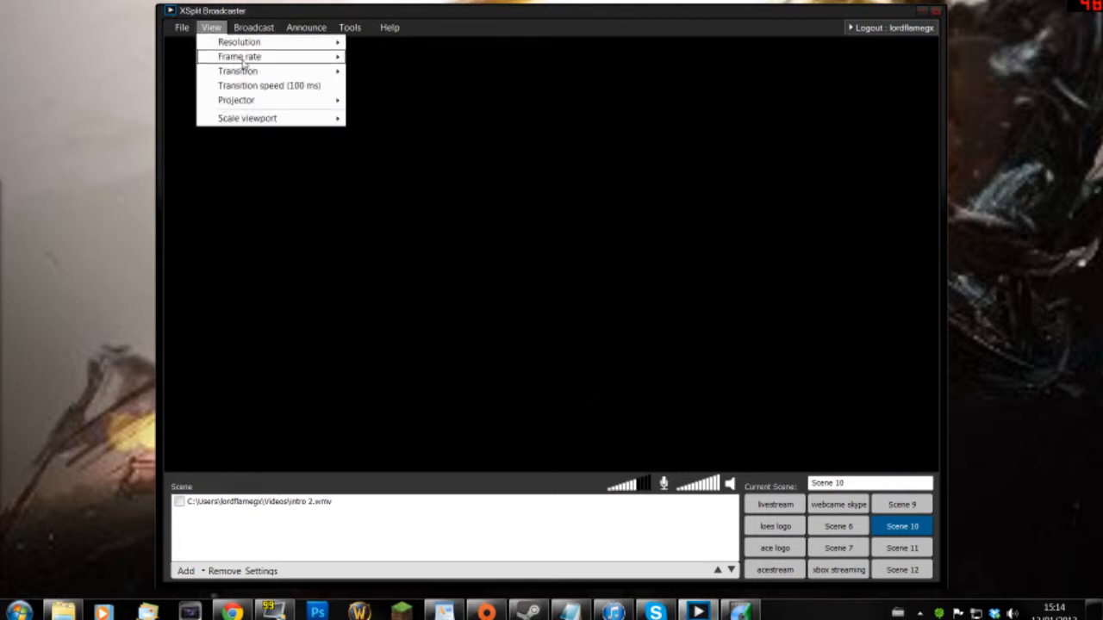
mouse_move(244, 59)
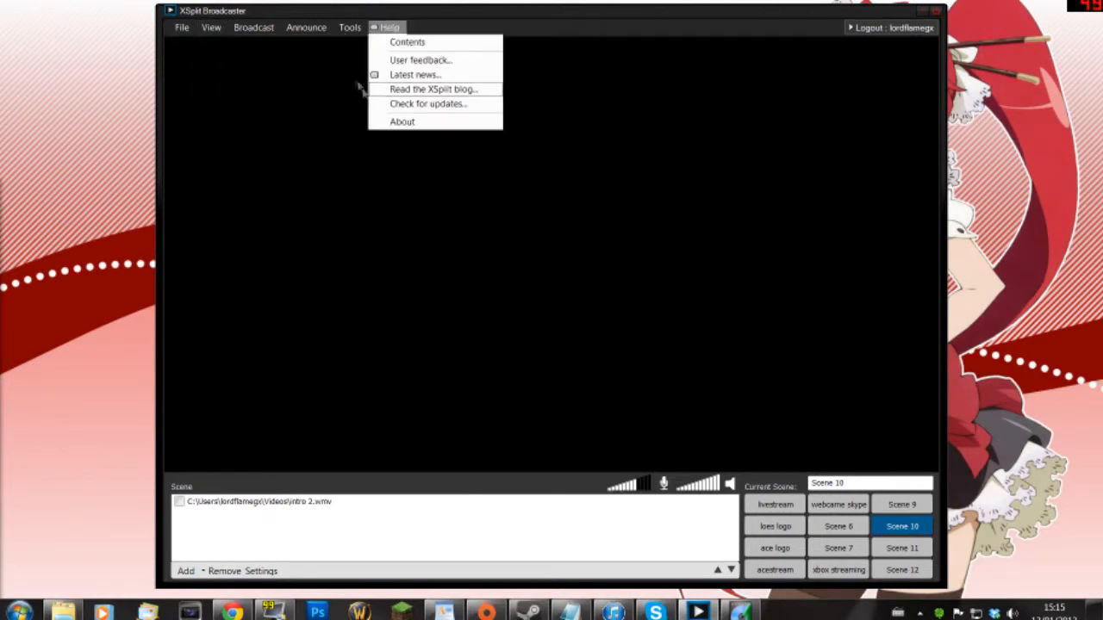
mouse_move(253, 31)
mouse_move(211, 29)
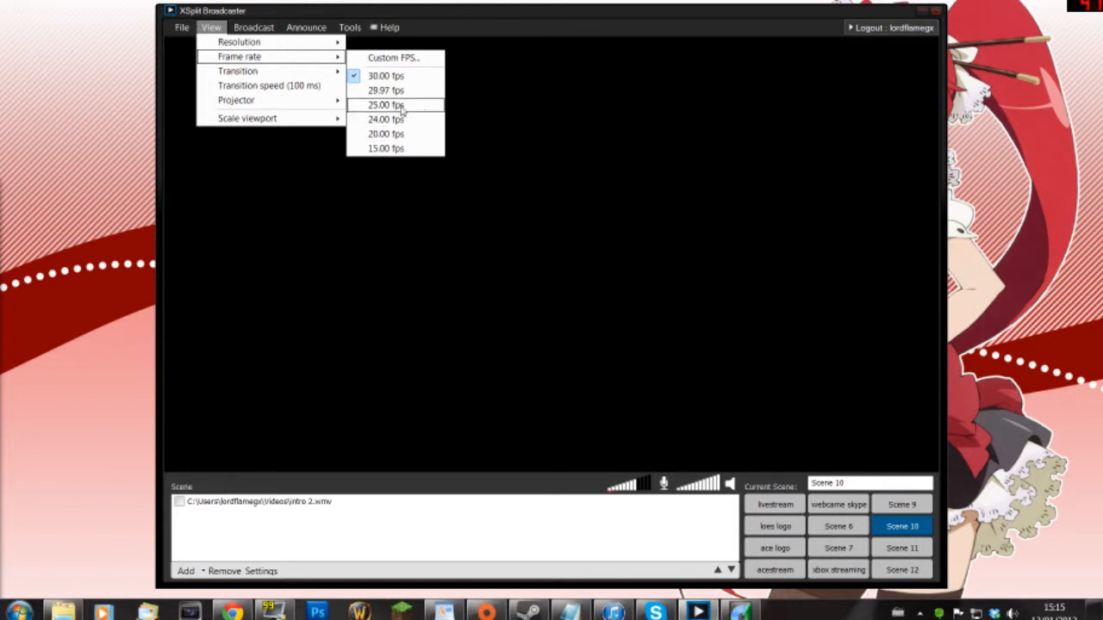
mouse_move(286, 76)
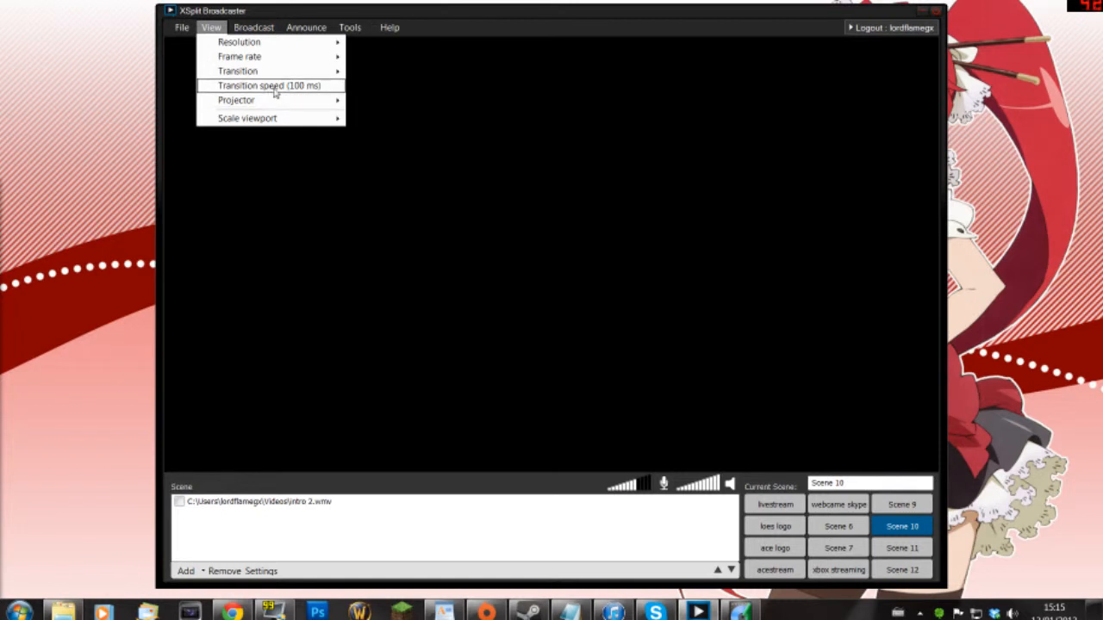
mouse_move(281, 102)
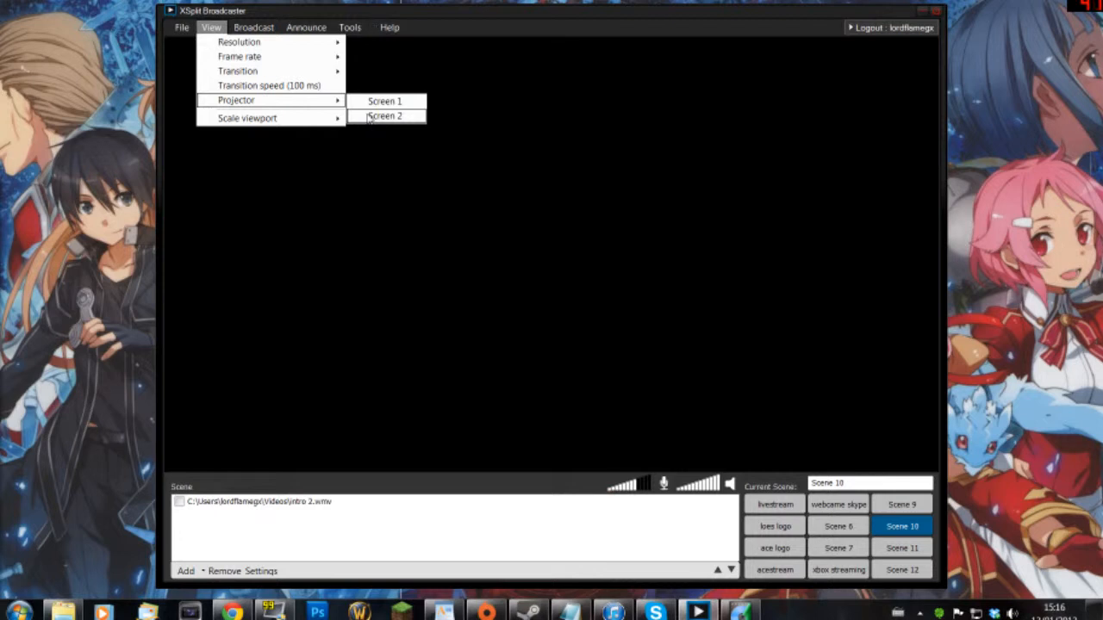
mouse_move(314, 123)
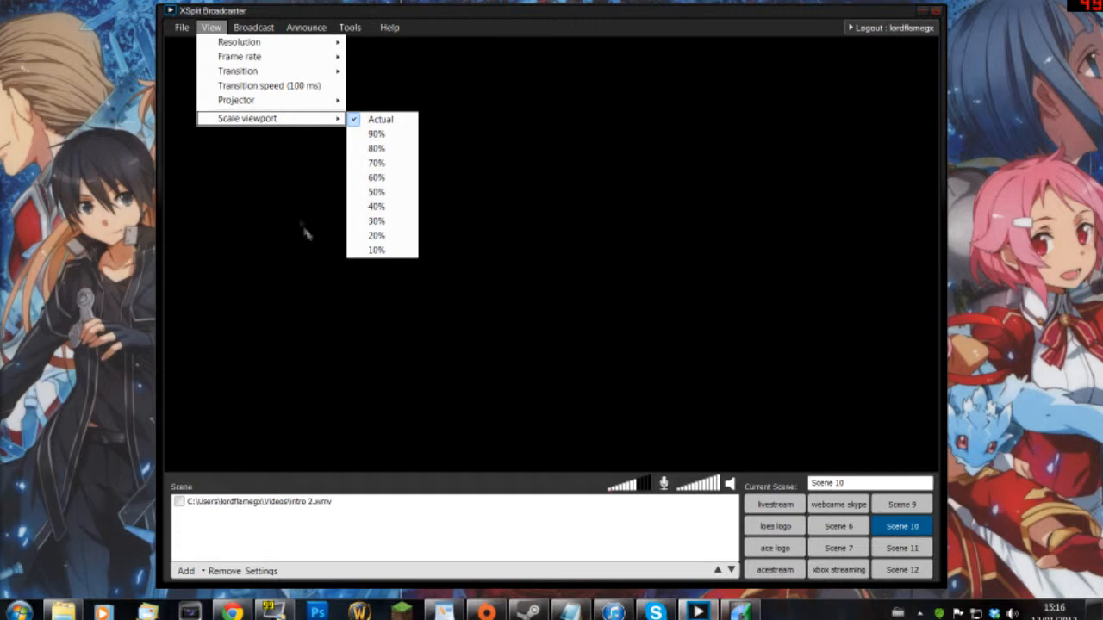
left_click(254, 28)
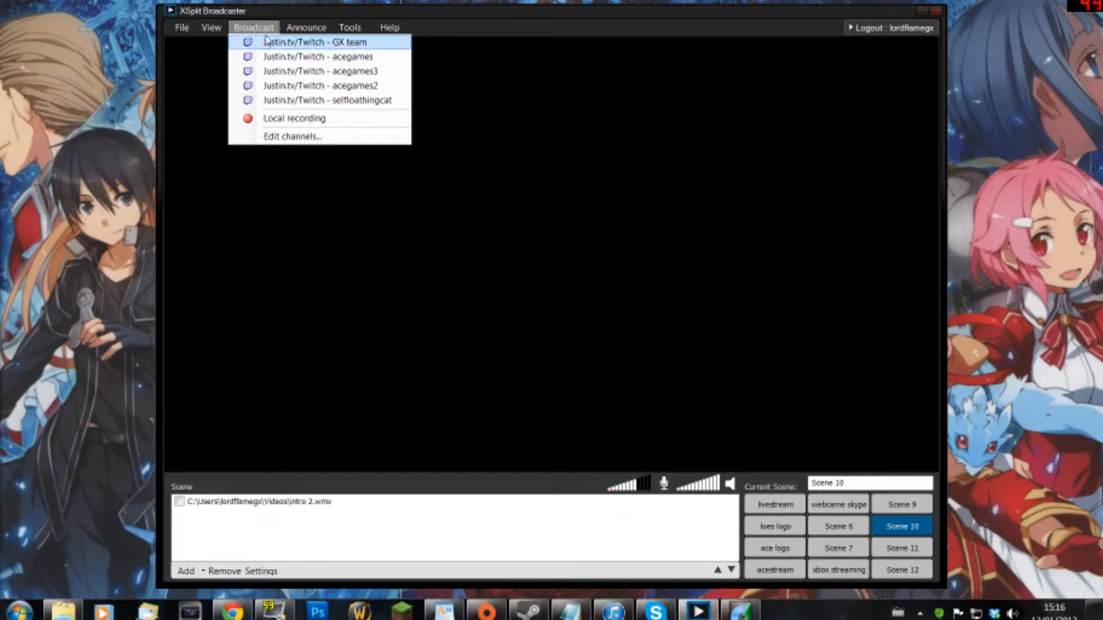
- Choose Broadcast > Edit channels… to open User Settings on the Channels tab
mouse_move(306, 28)
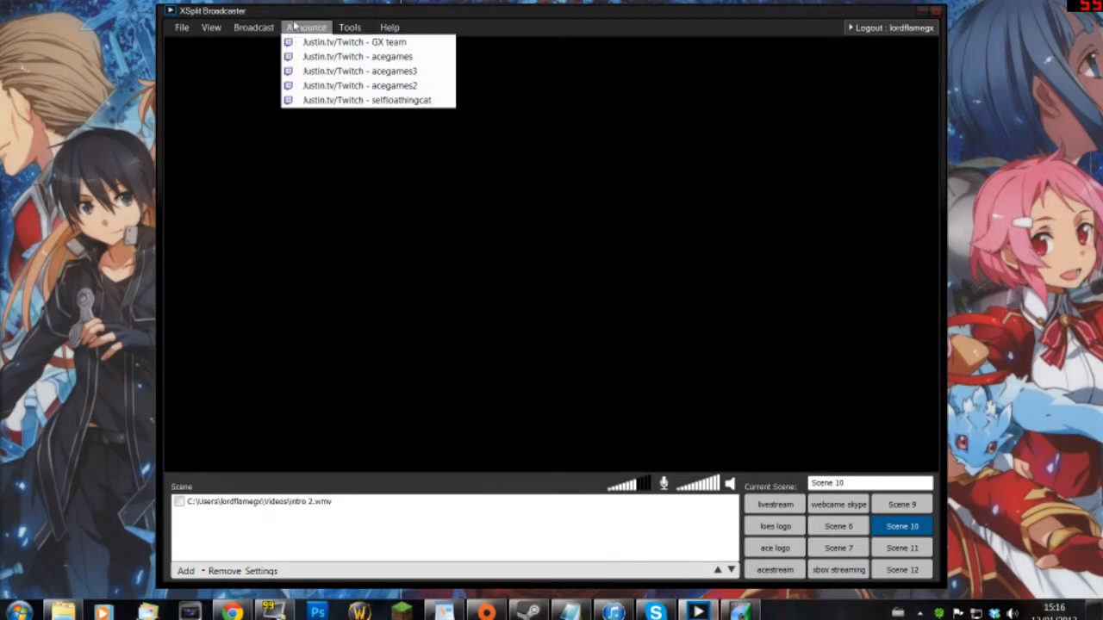
mouse_move(255, 29)
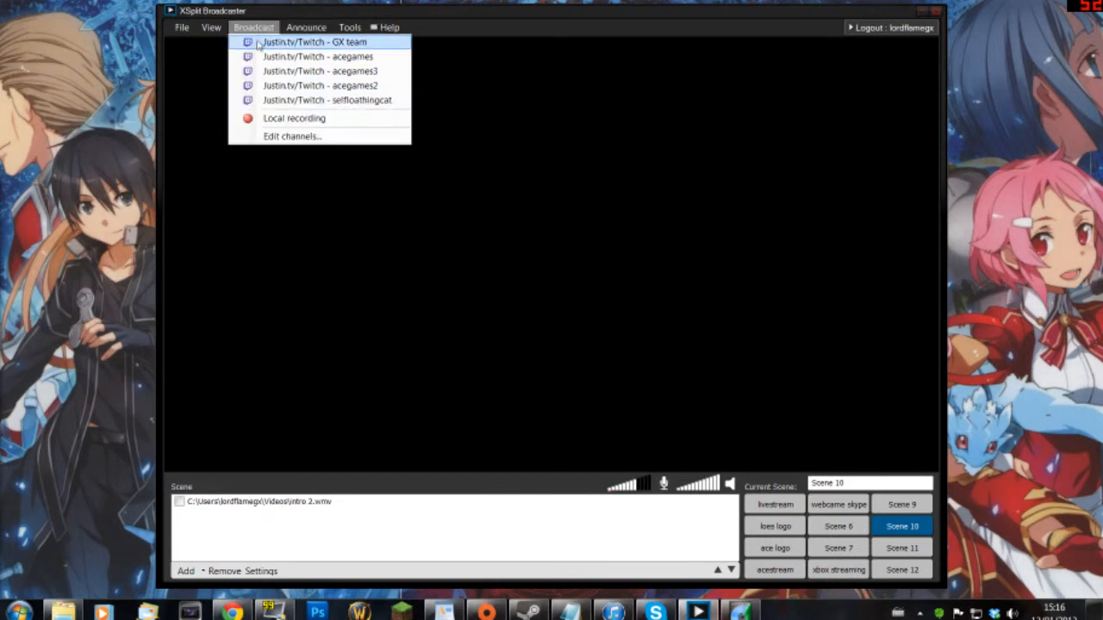
left_click(263, 138)
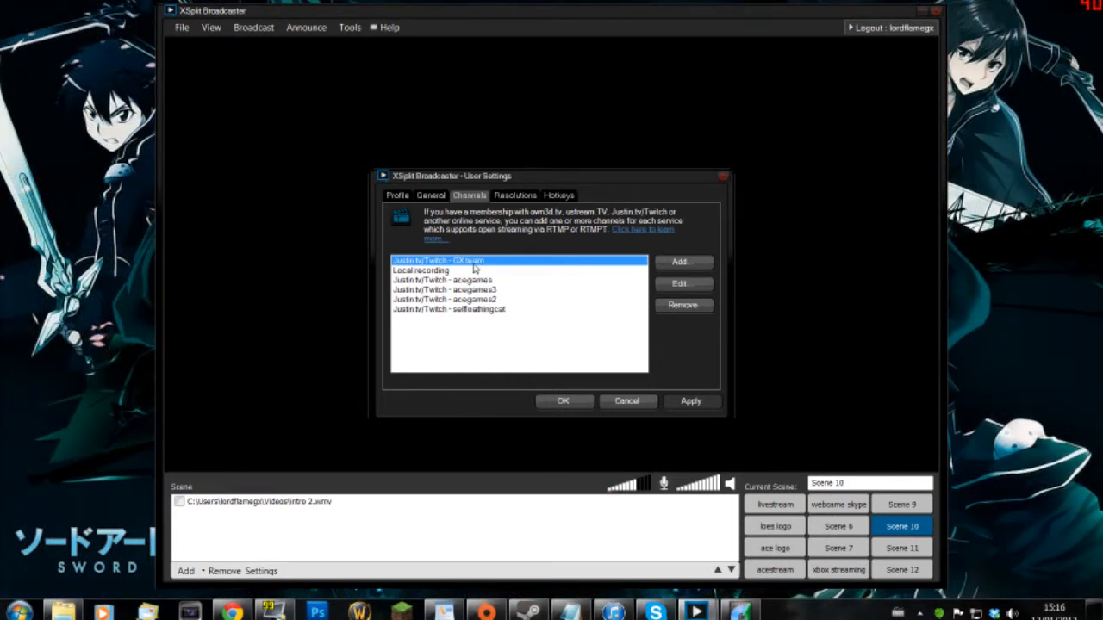
- Cancel User Settings, reopen it via Broadcast > Edit channels…, and show the Add service list
left_click(634, 401)
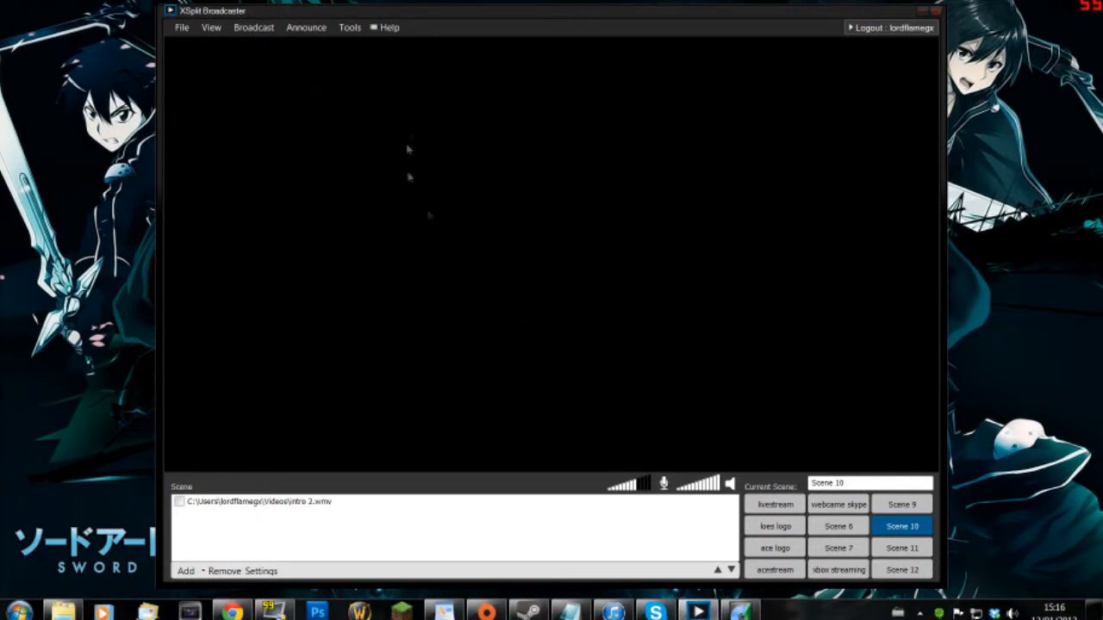
left_click(252, 26)
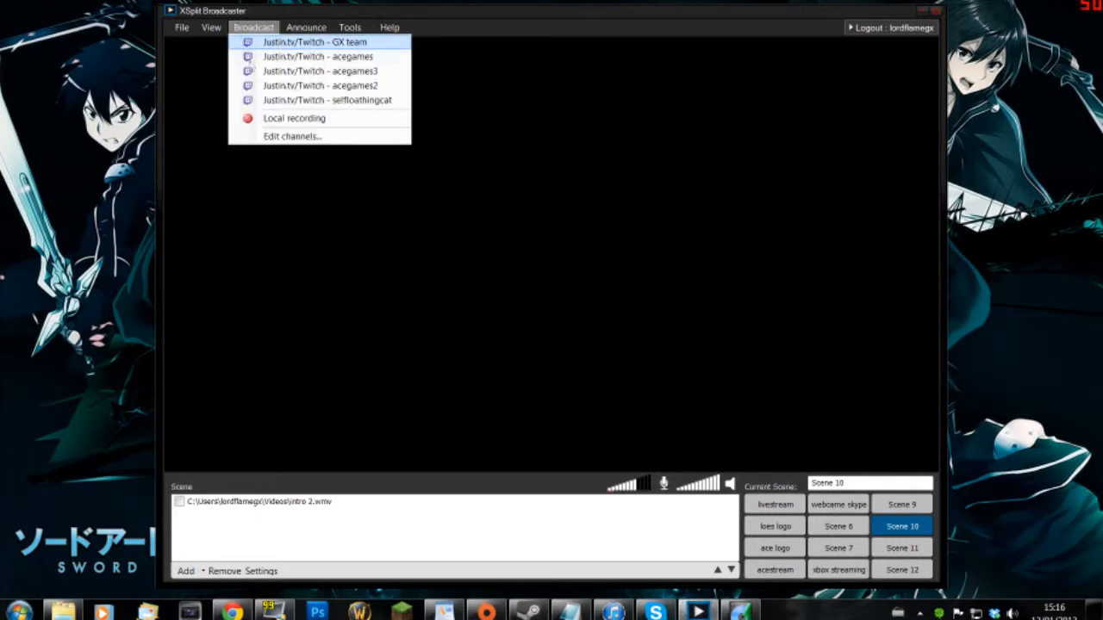
left_click(289, 136)
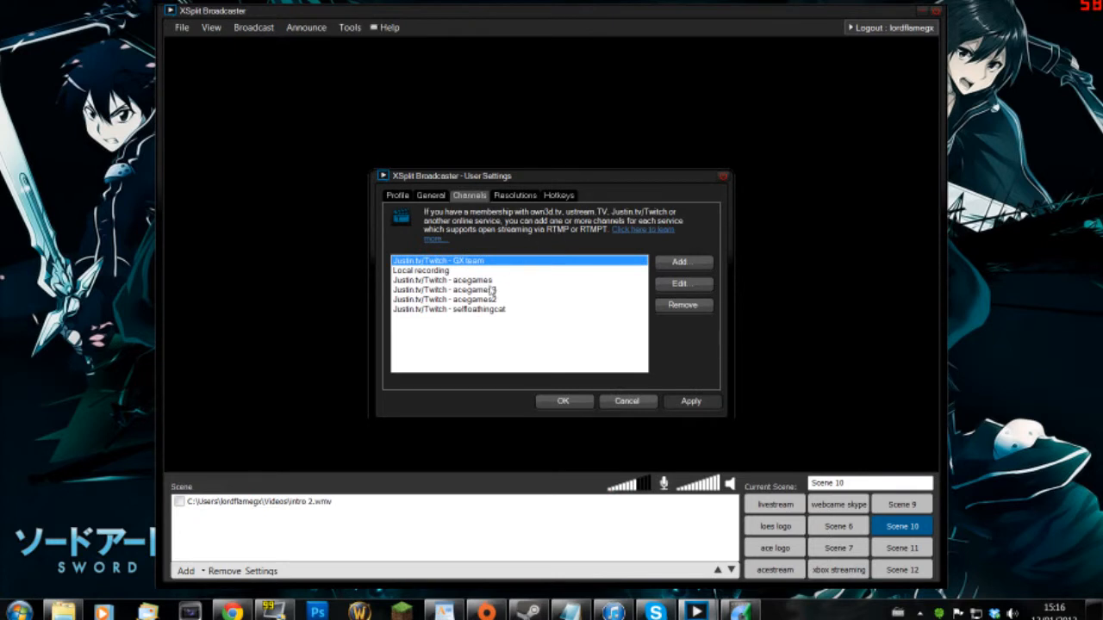
left_click(697, 262)
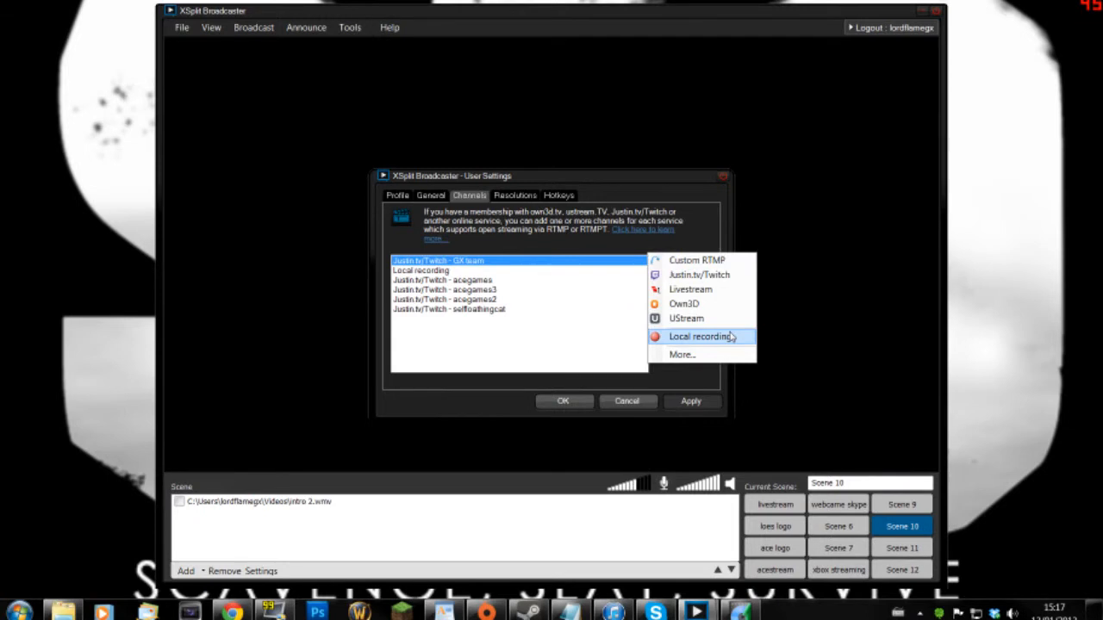
- Add a Justin.tv/Twitch channel and enter the account username and password
left_click(722, 275)
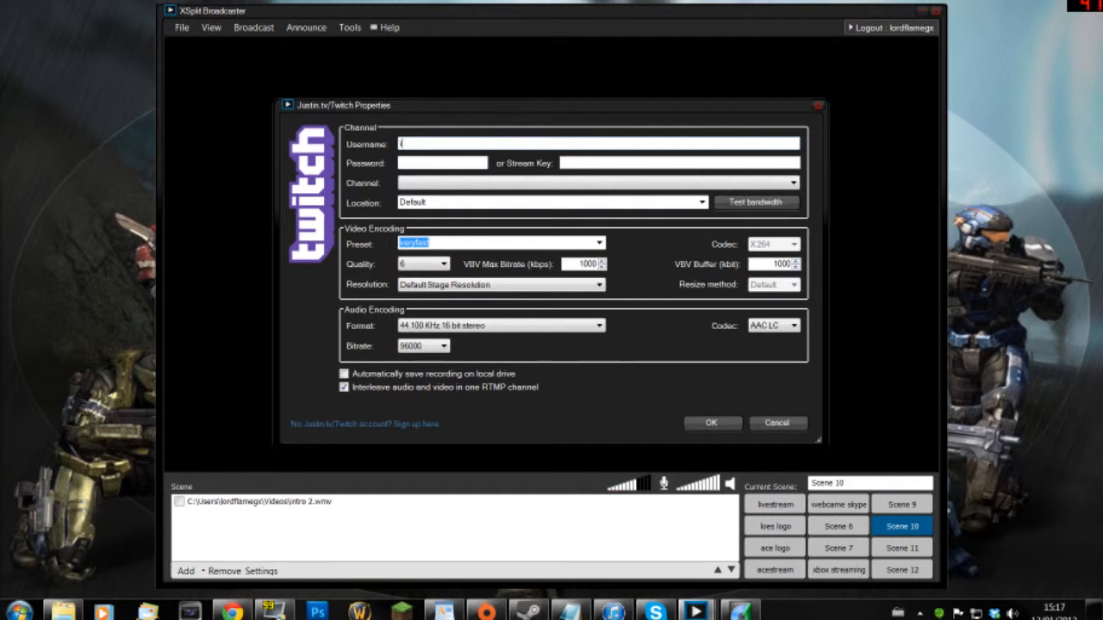
type("k3halo")
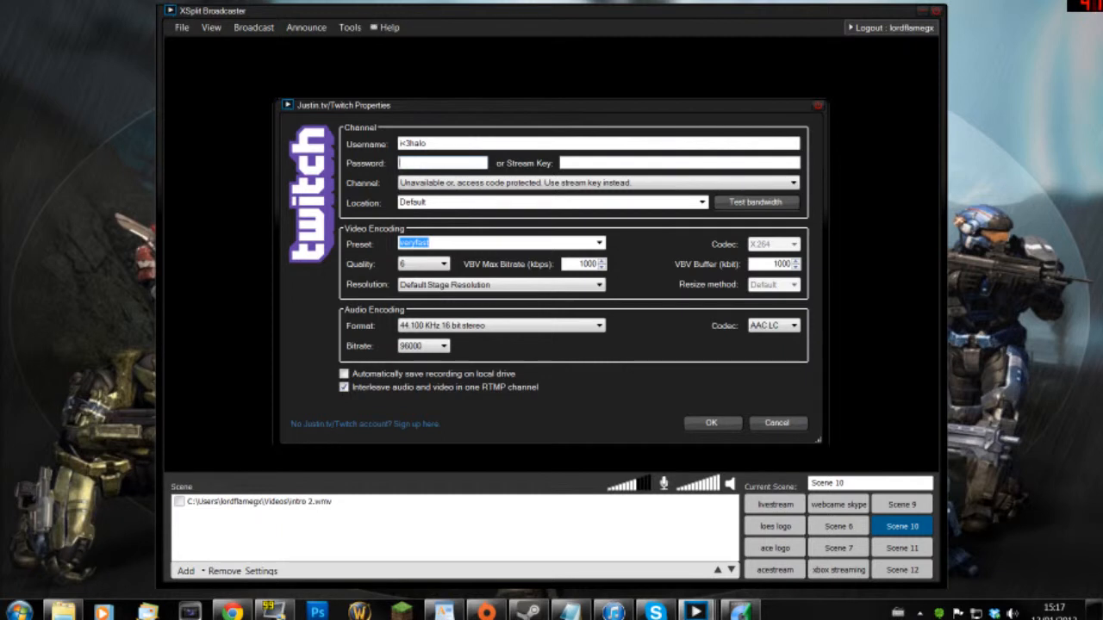
type("****")
- Keep the stream-key entry as the channel in the Channel dropdown
left_click(700, 182)
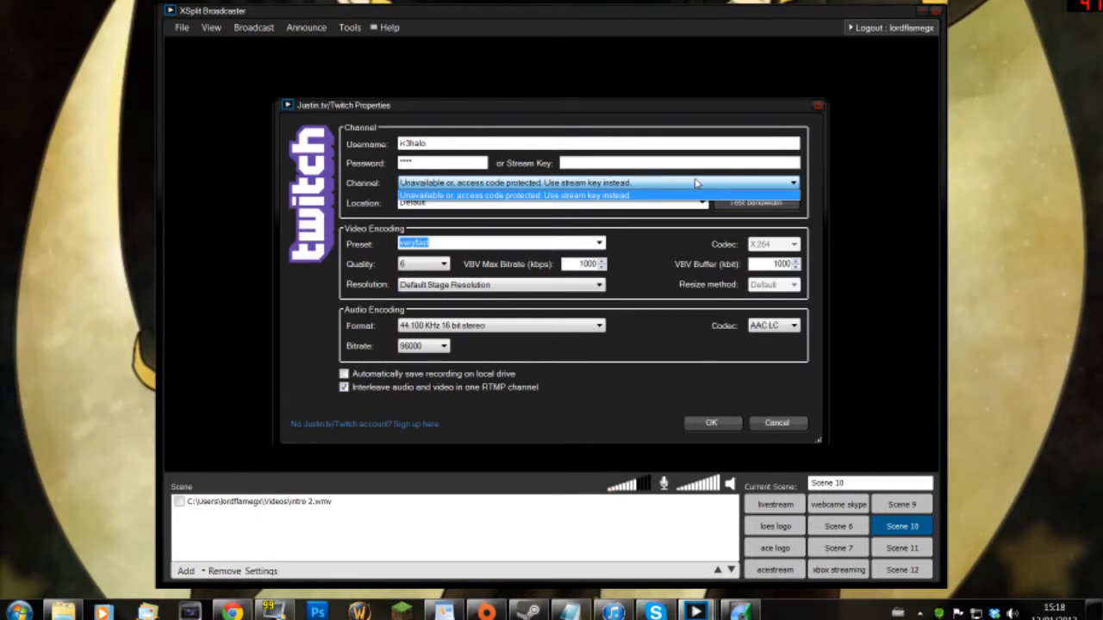
left_click(597, 194)
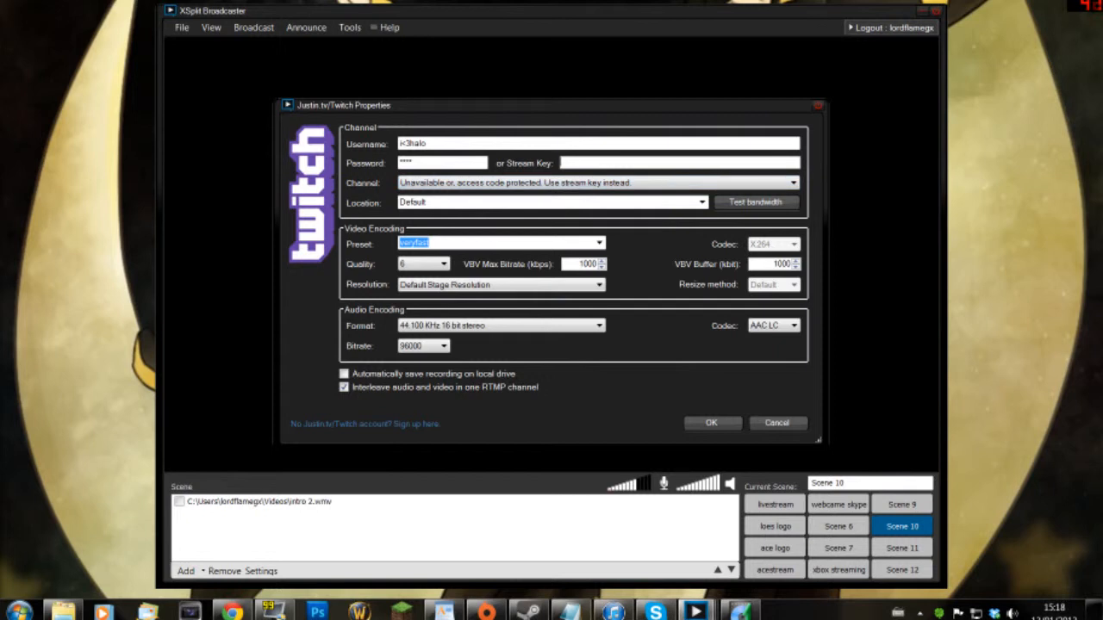
left_click(598, 184)
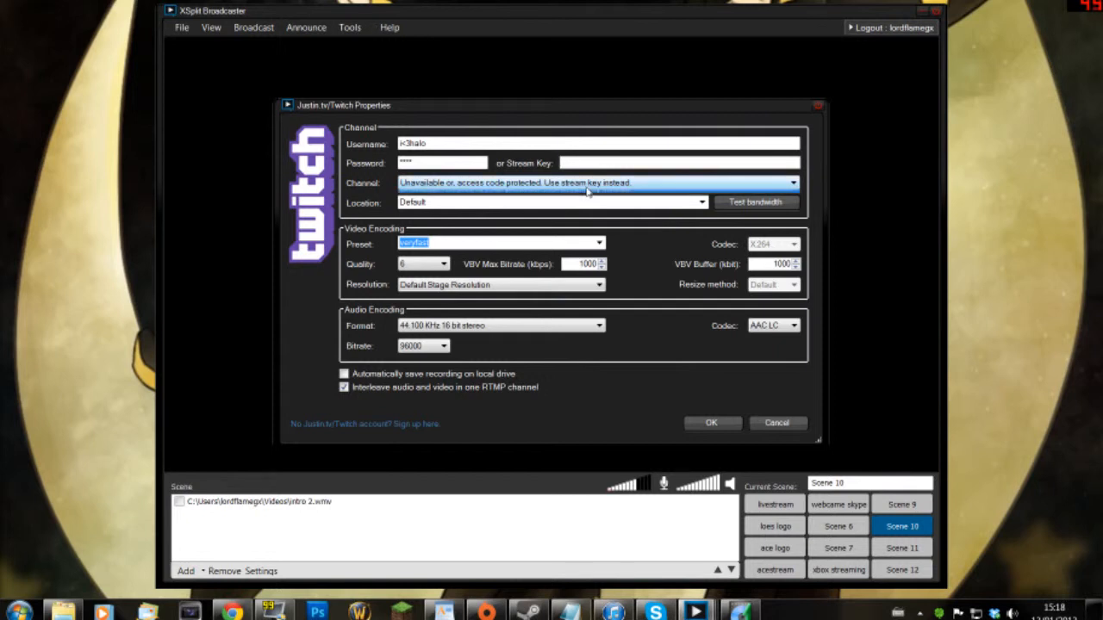
left_click(588, 191)
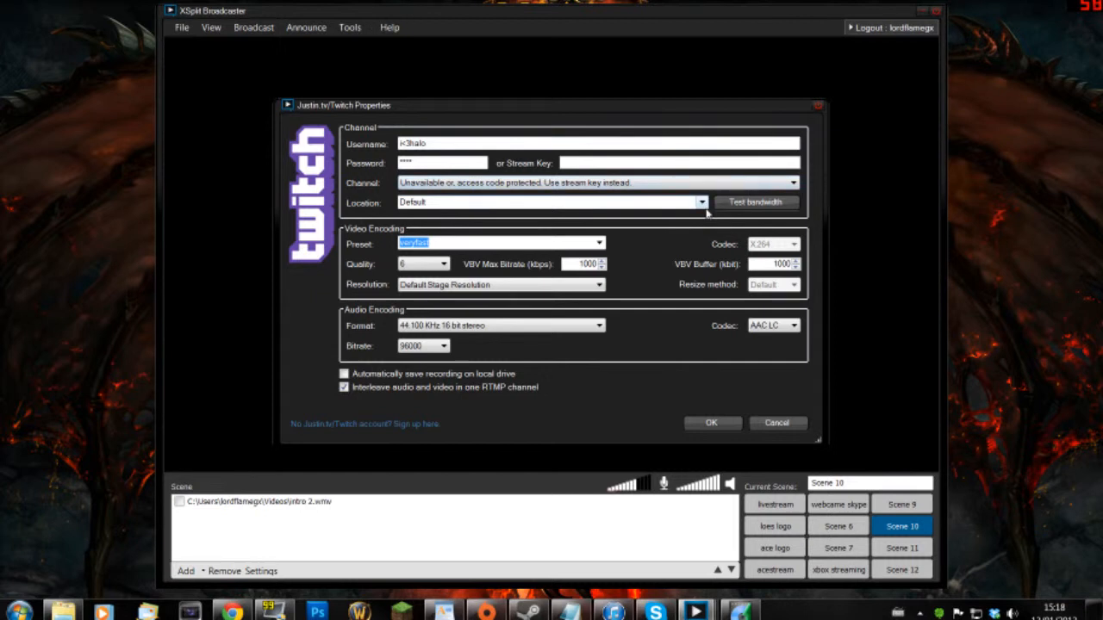
- Choose EU: London, UK as the Twitch ingest server location
left_click(703, 204)
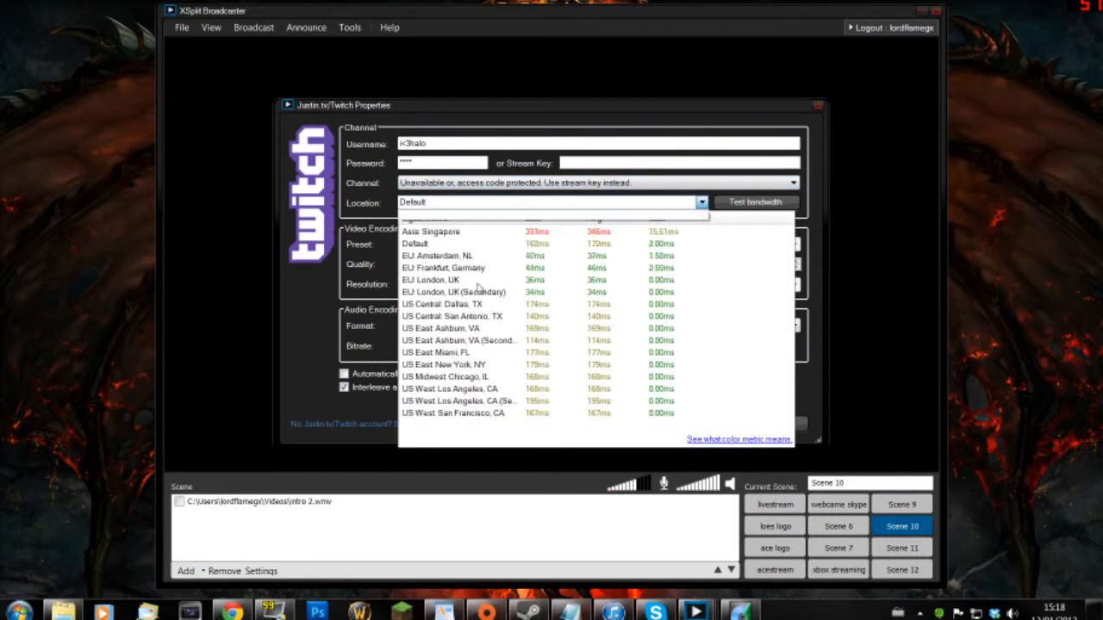
left_click(434, 282)
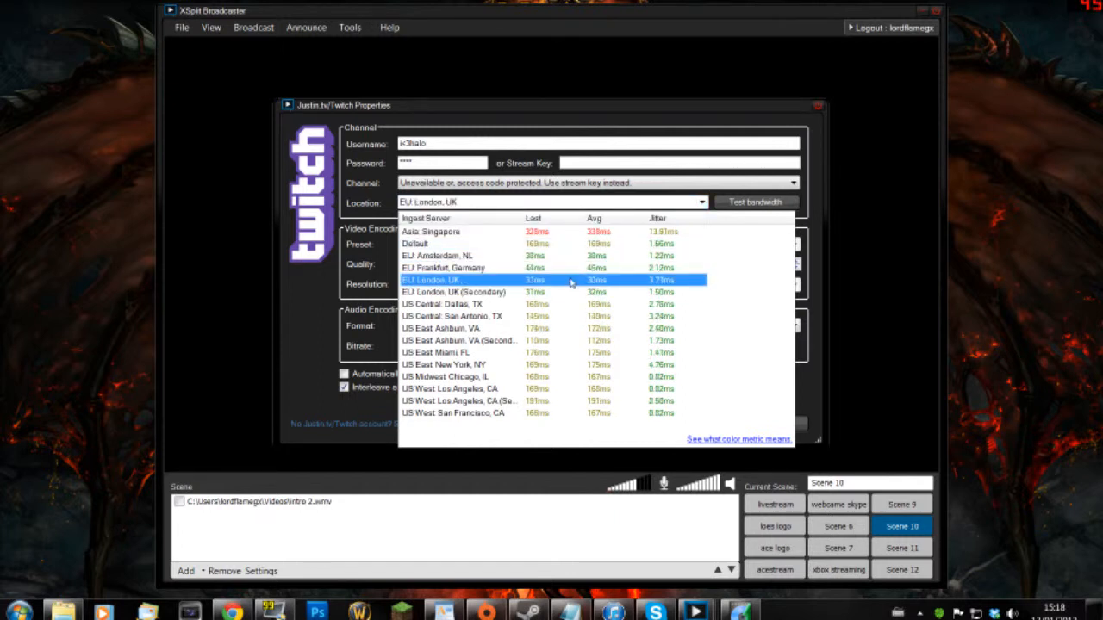
left_click(446, 280)
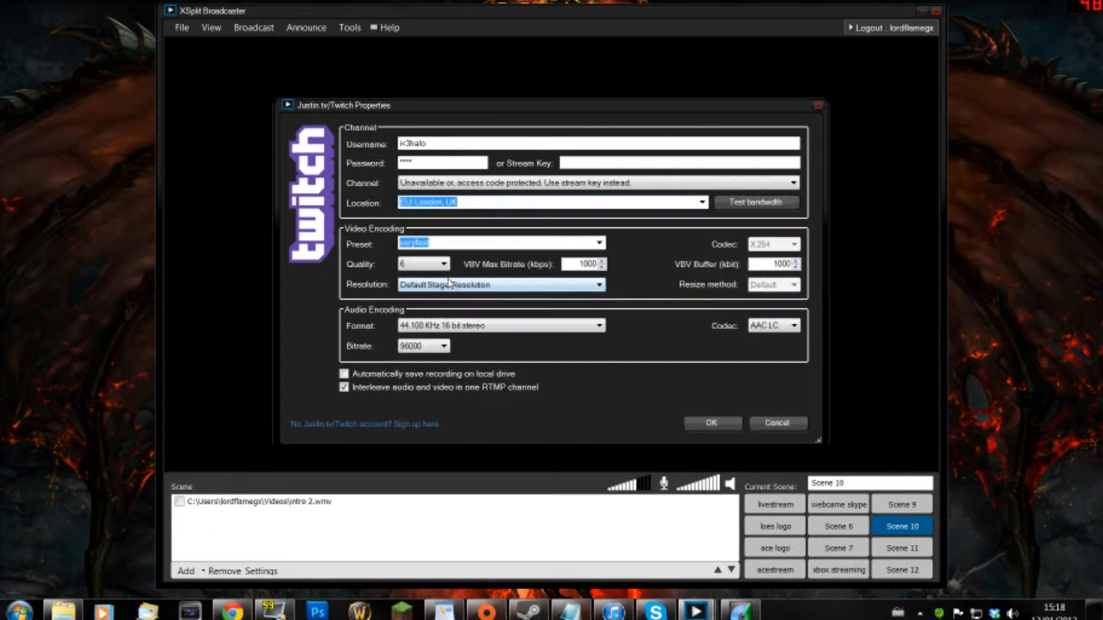
left_click(599, 243)
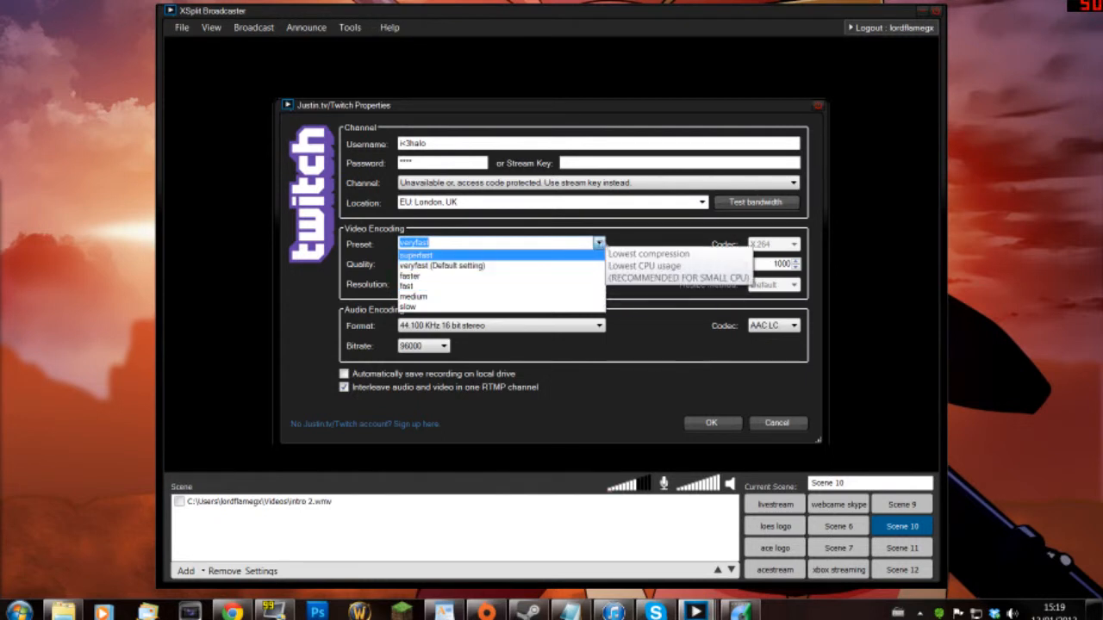
- Leave the preset at veryfast and set the video quality to 8
left_click(600, 243)
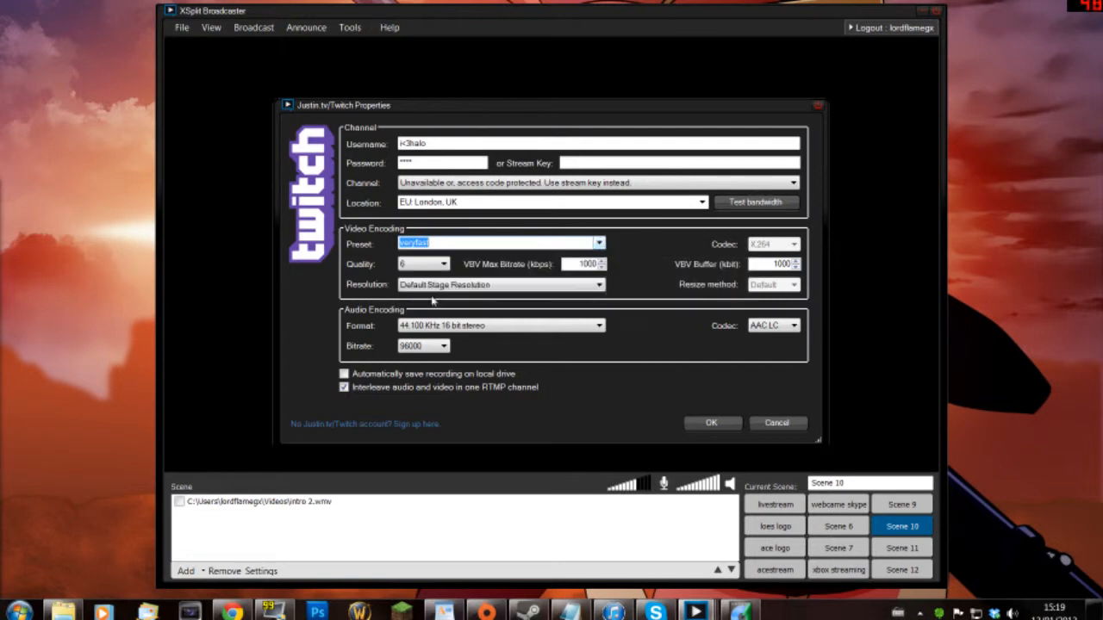
left_click(443, 263)
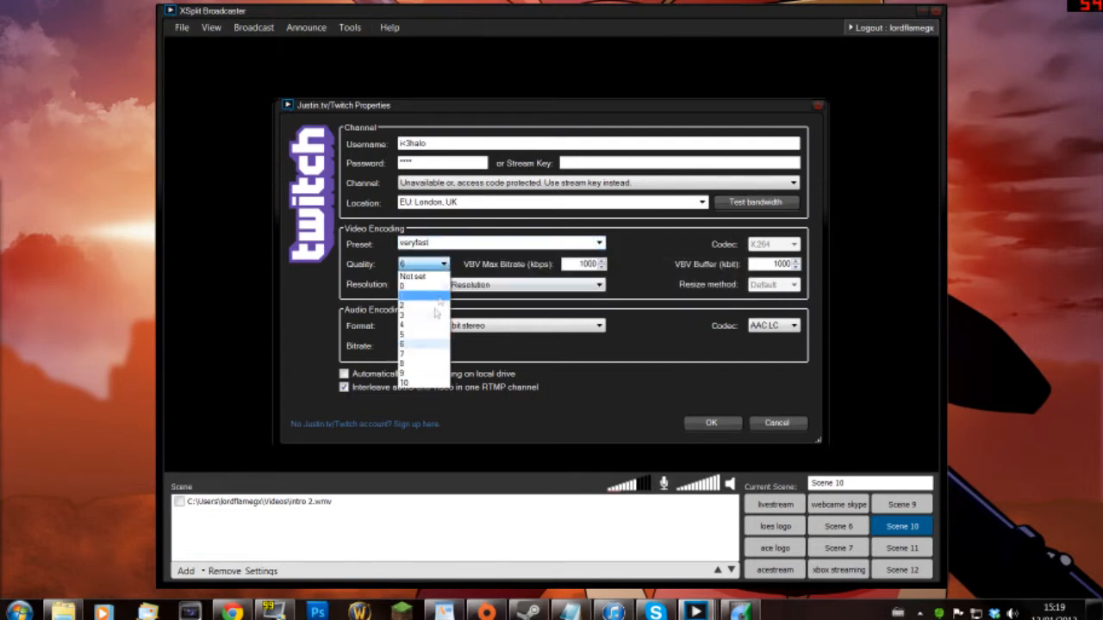
left_click(426, 369)
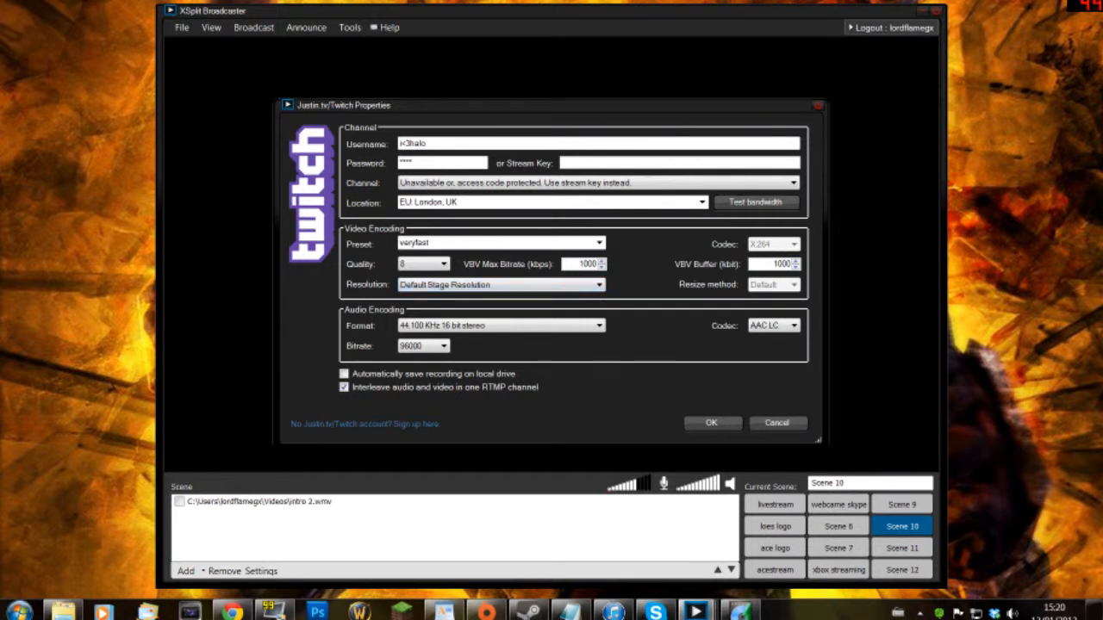
- Enter 1500 kbps as the VBV max bitrate and restore the VBV buffer to 1000
key("Tab")
type("1500")
key("BackSpace")
type("0")
- Pick 1280 x 720 - HDTV (video) (16:9) from the Resolution dropdown after dismissing the notice
left_click(597, 287)
left_click(698, 405)
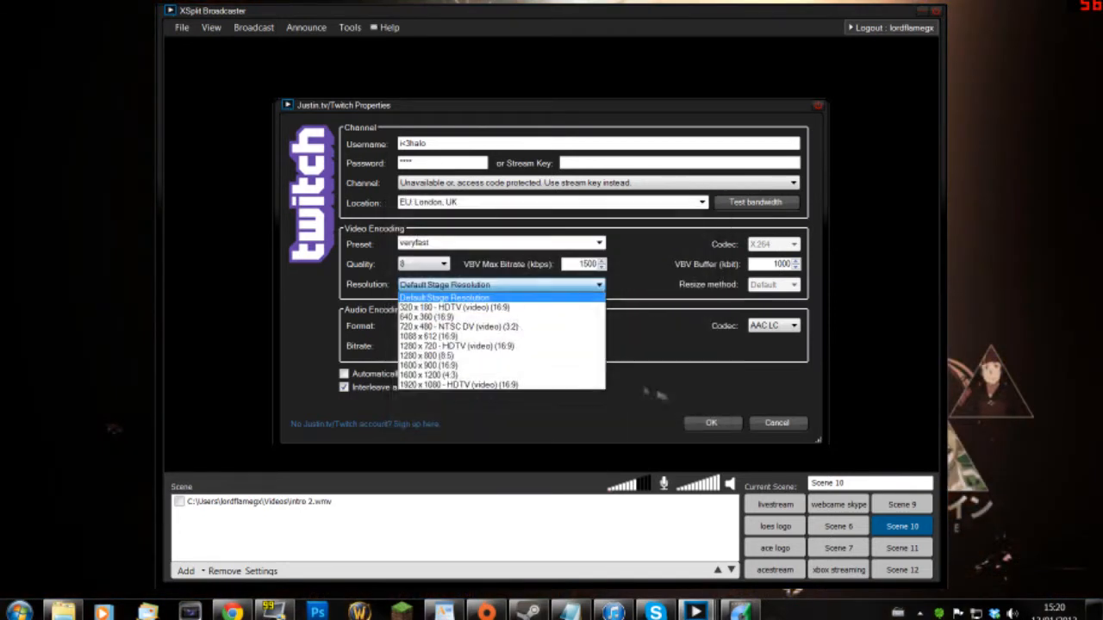
left_click(480, 348)
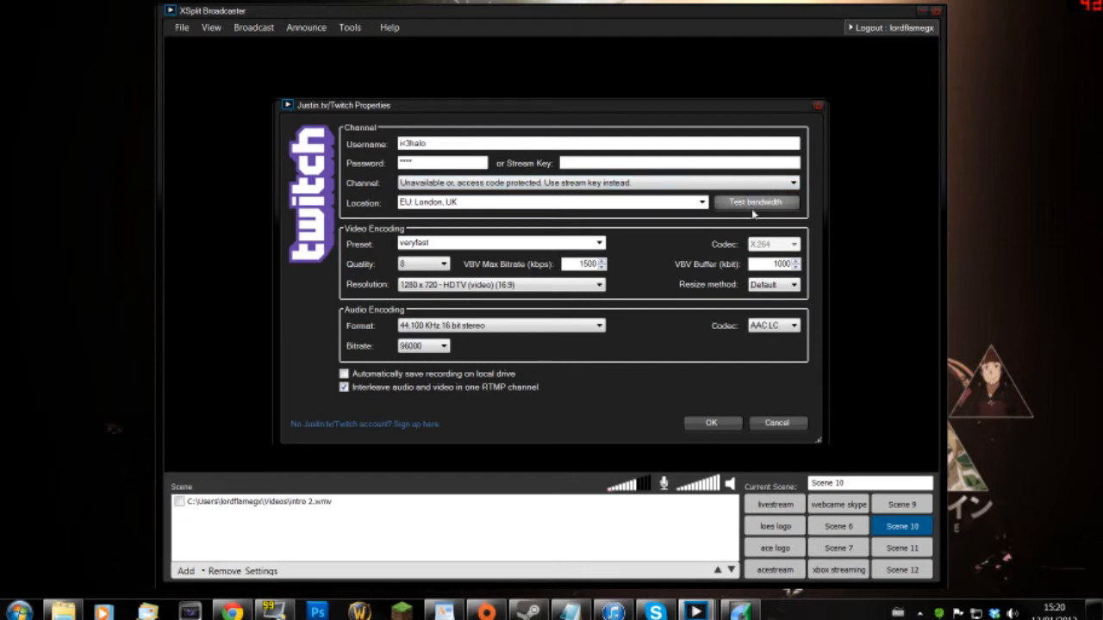
left_click(703, 204)
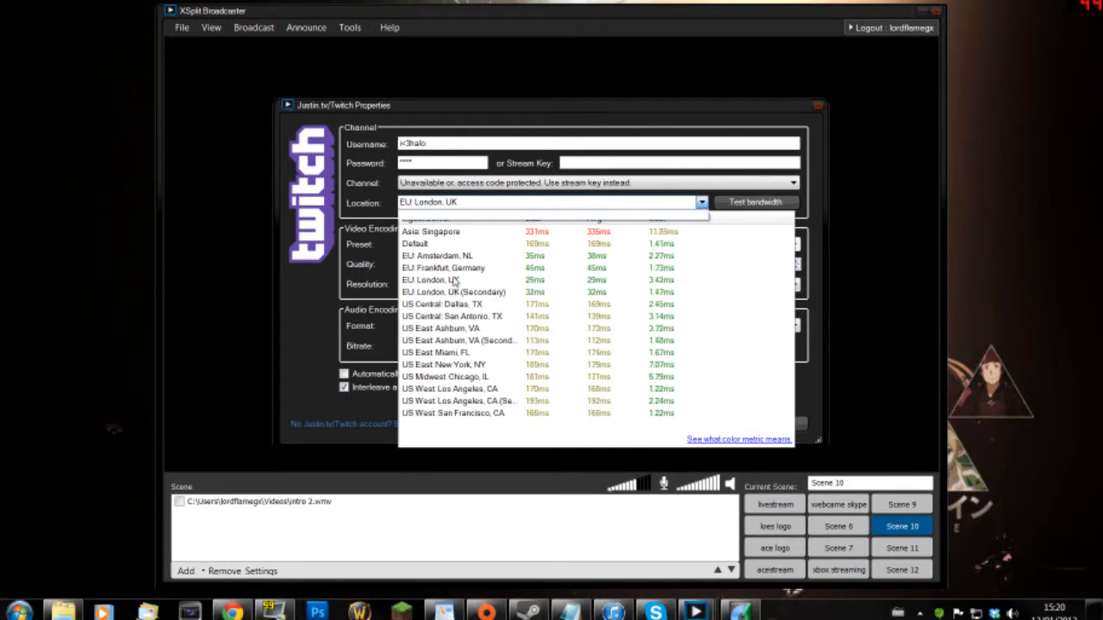
left_click(454, 282)
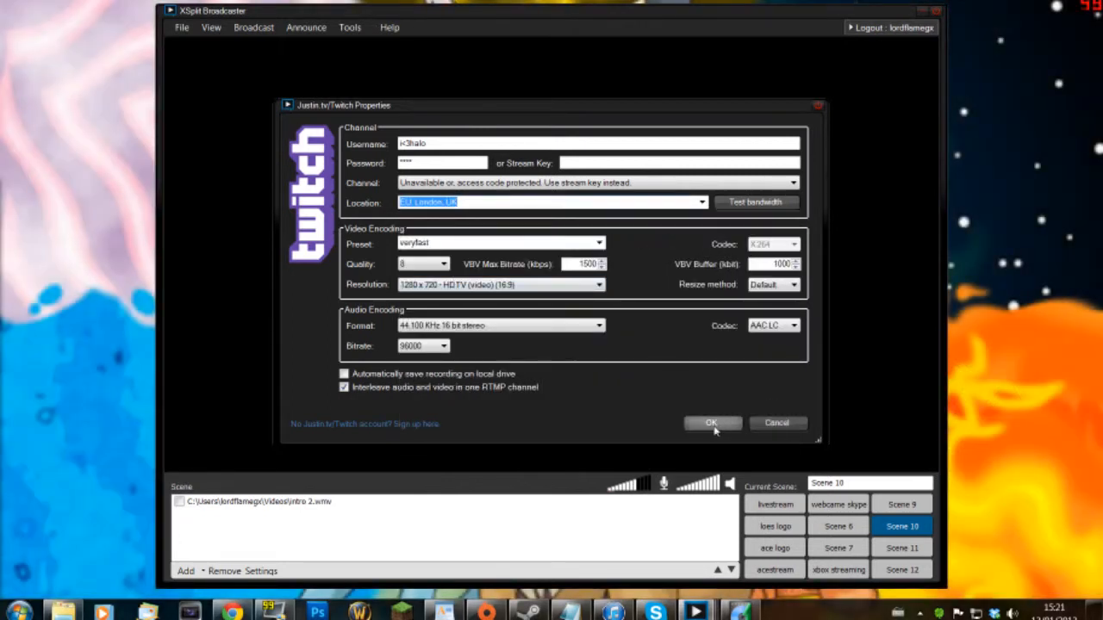
- Confirm the Twitch channel properties and dismiss the credential-authentication error message
left_click(713, 427)
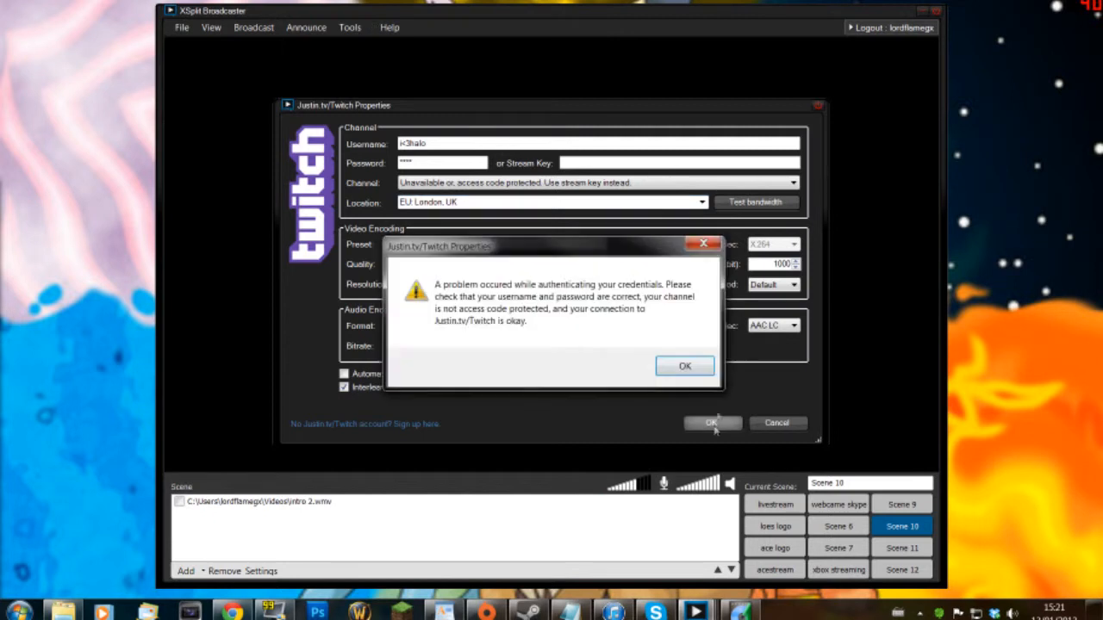
left_click(680, 365)
left_click(777, 422)
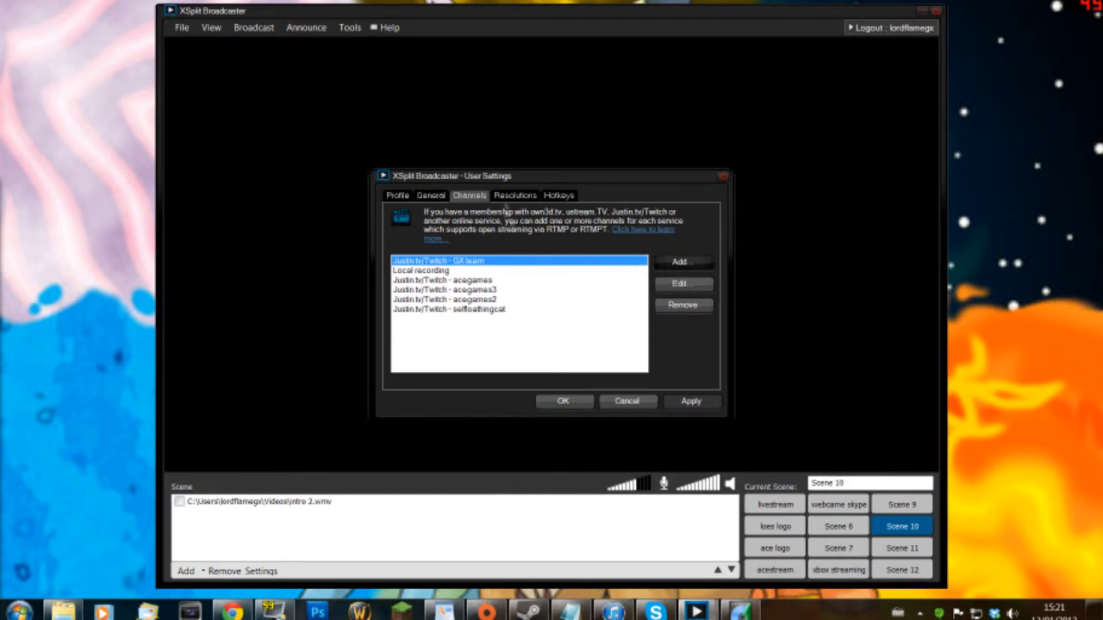
- Check in Hotkeys that Switch to Scene 11 uses Shift+Ctrl+T, then view the General settings tab
left_click(564, 198)
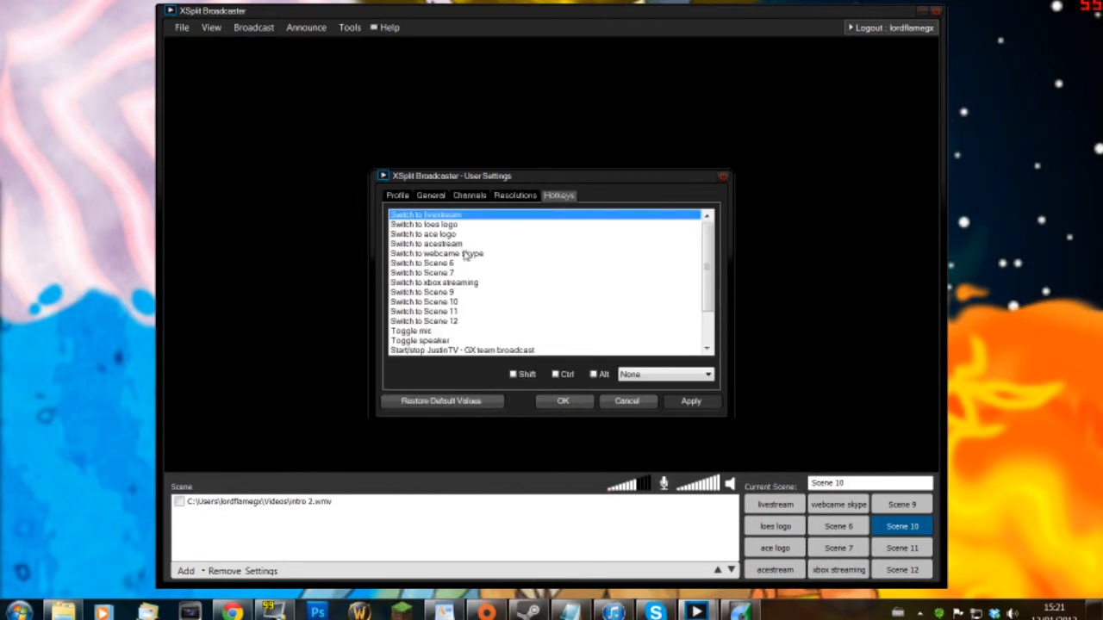
scroll(466, 303, "down", 1)
left_click(457, 292)
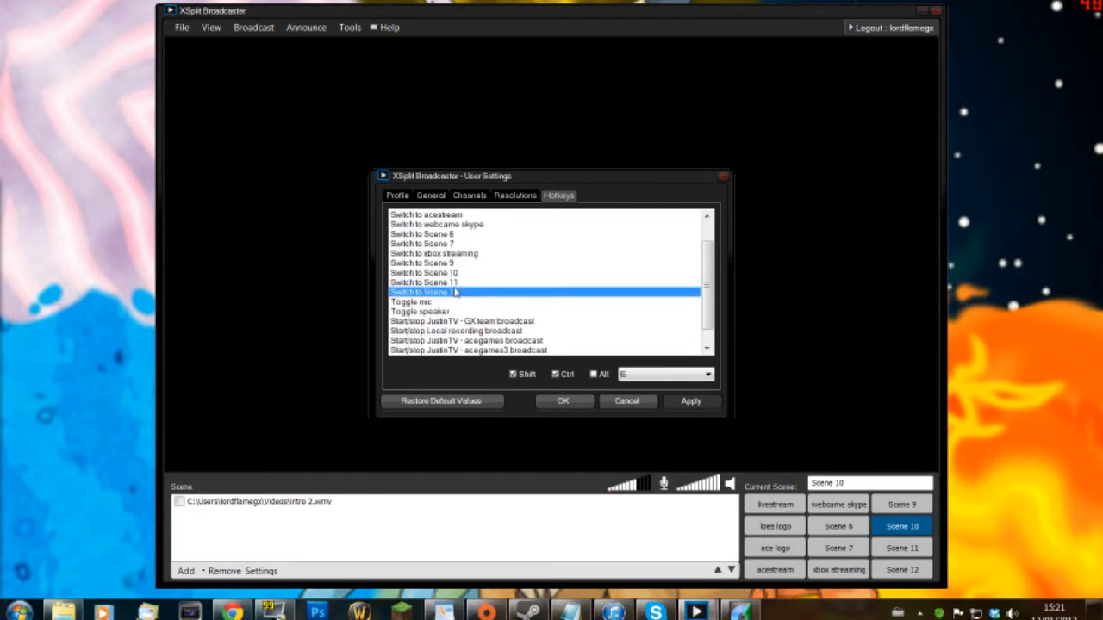
left_click(435, 282)
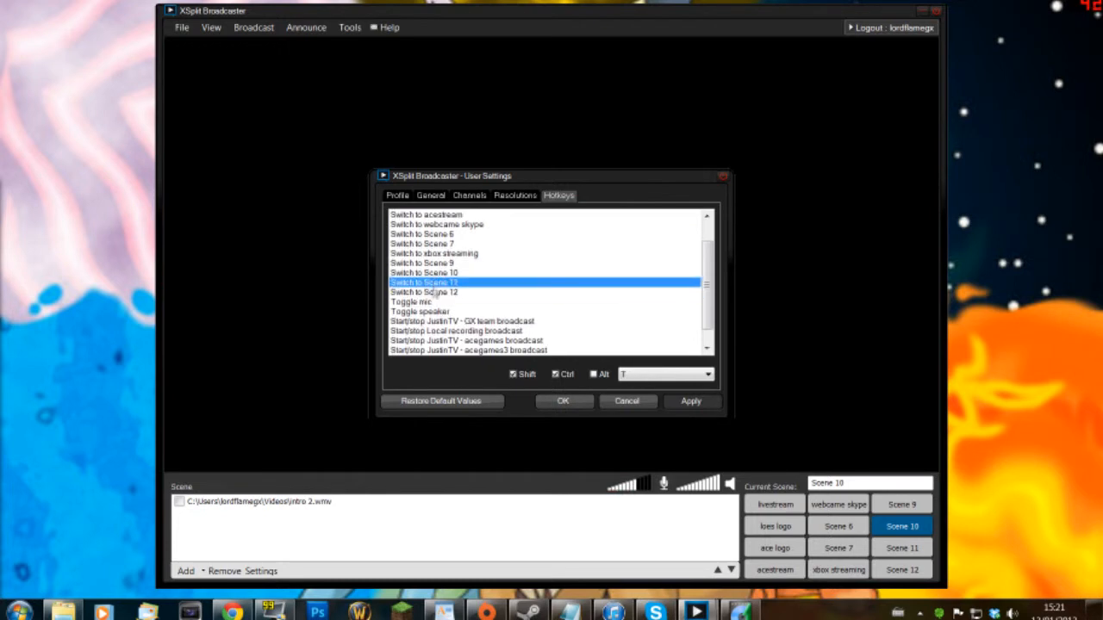
left_click(433, 293)
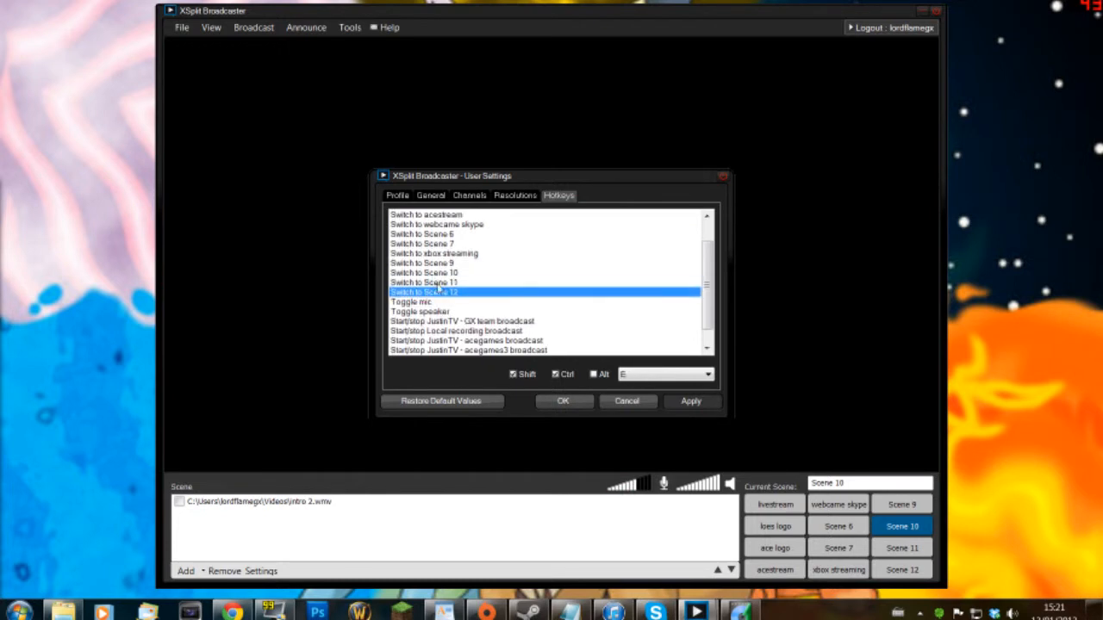
left_click(445, 282)
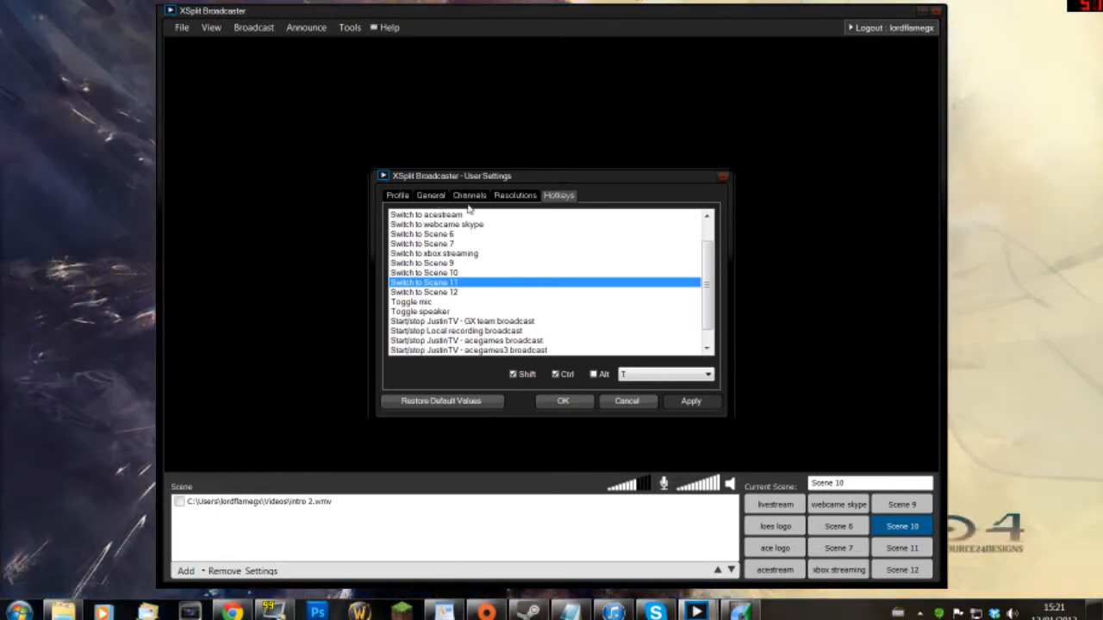
left_click(433, 195)
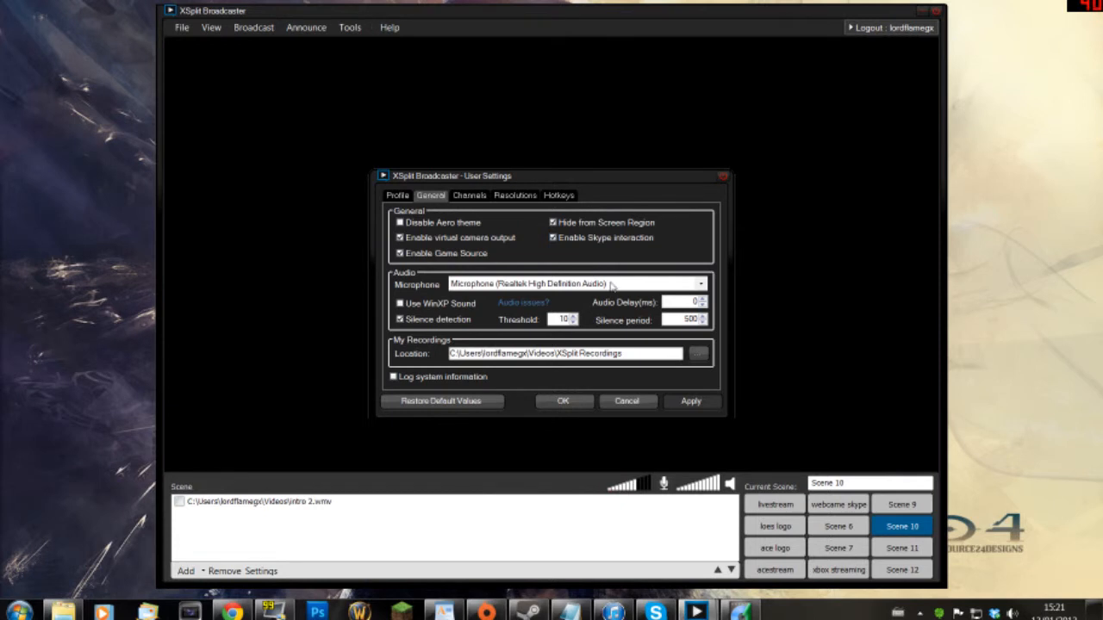
- Close User Settings from the Profile tab and list the five Twitch channels in Announce
left_click(398, 196)
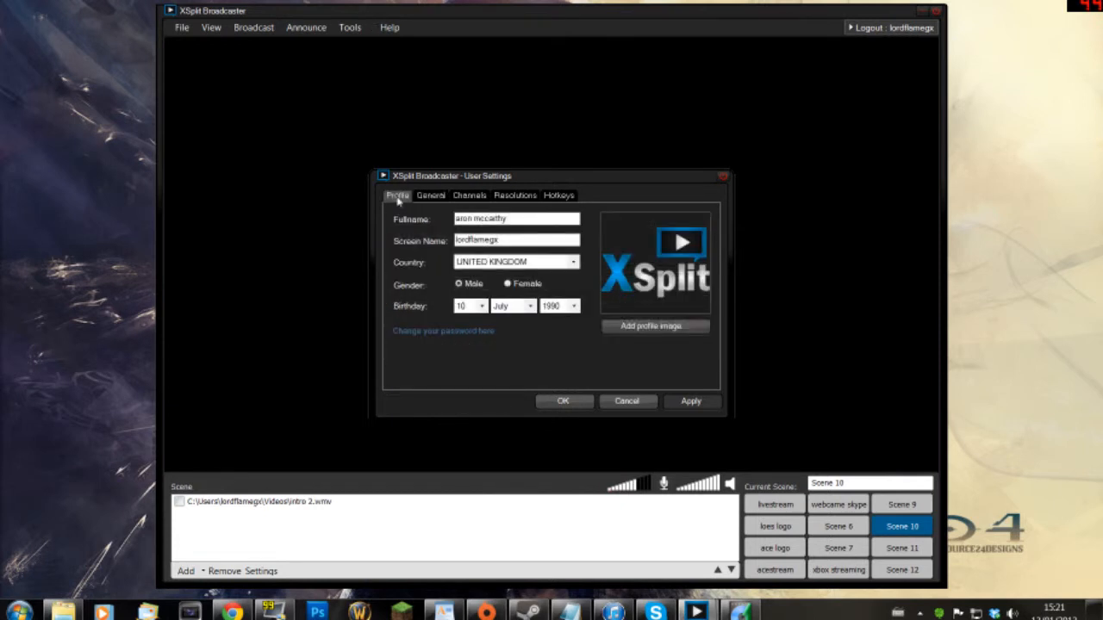
left_click(558, 403)
left_click(301, 29)
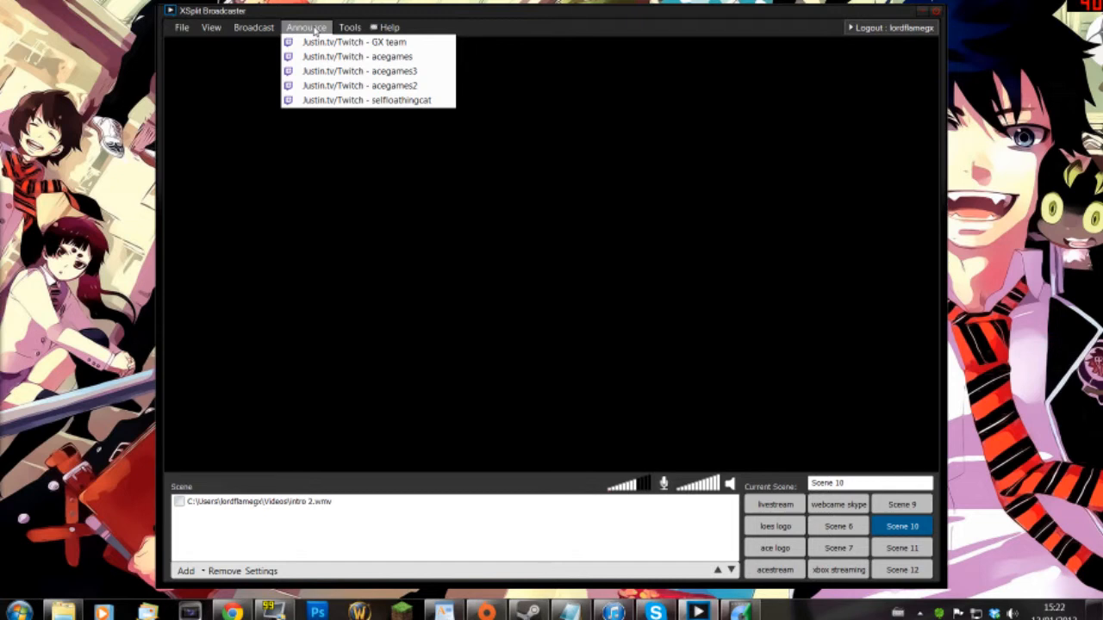
- Review the 60-second Delay Server option, close it without activating, and reopen the Tools menu
mouse_move(351, 30)
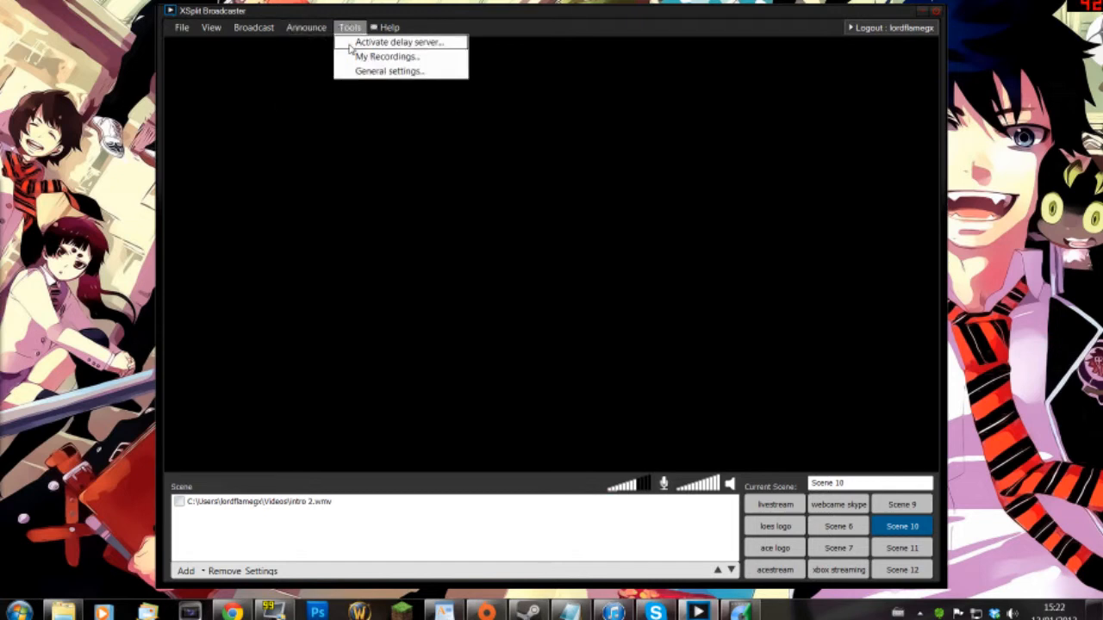
left_click(349, 43)
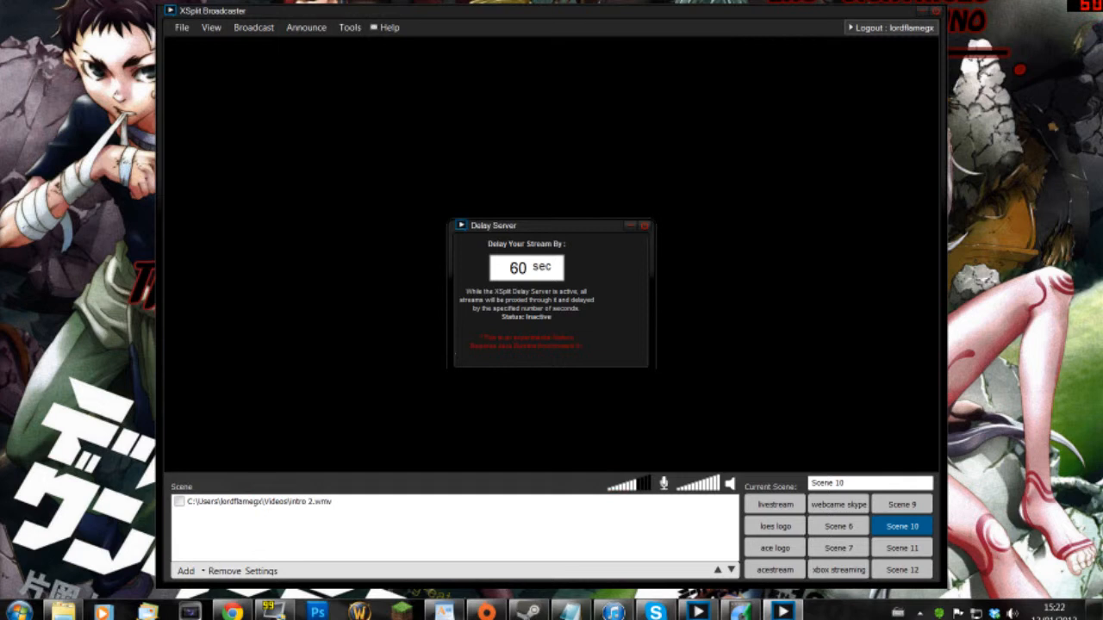
left_click(645, 226)
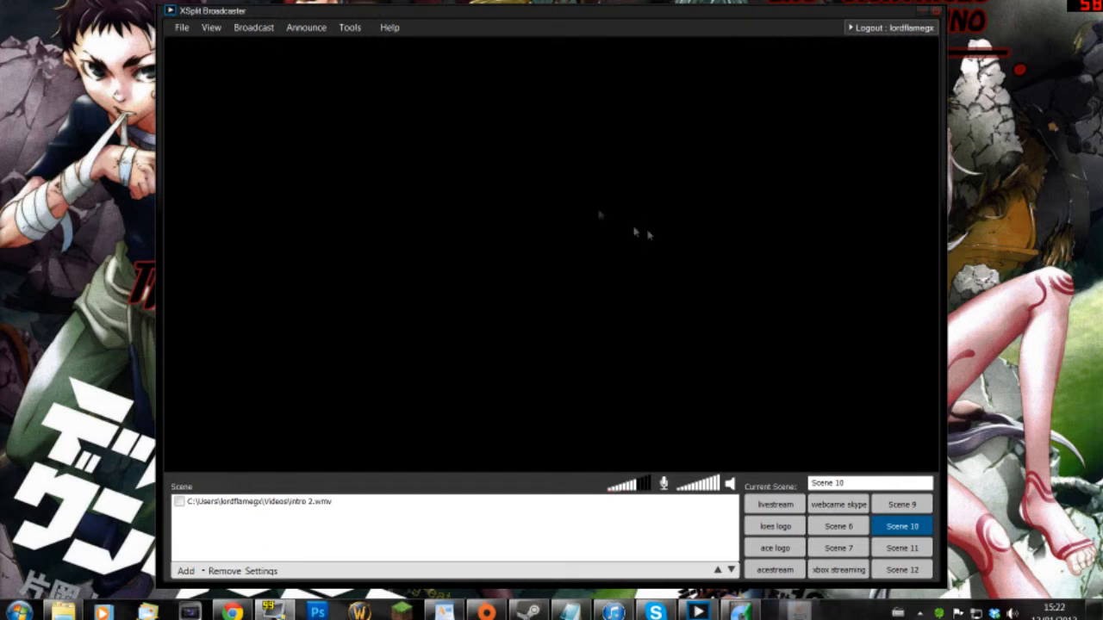
left_click(350, 30)
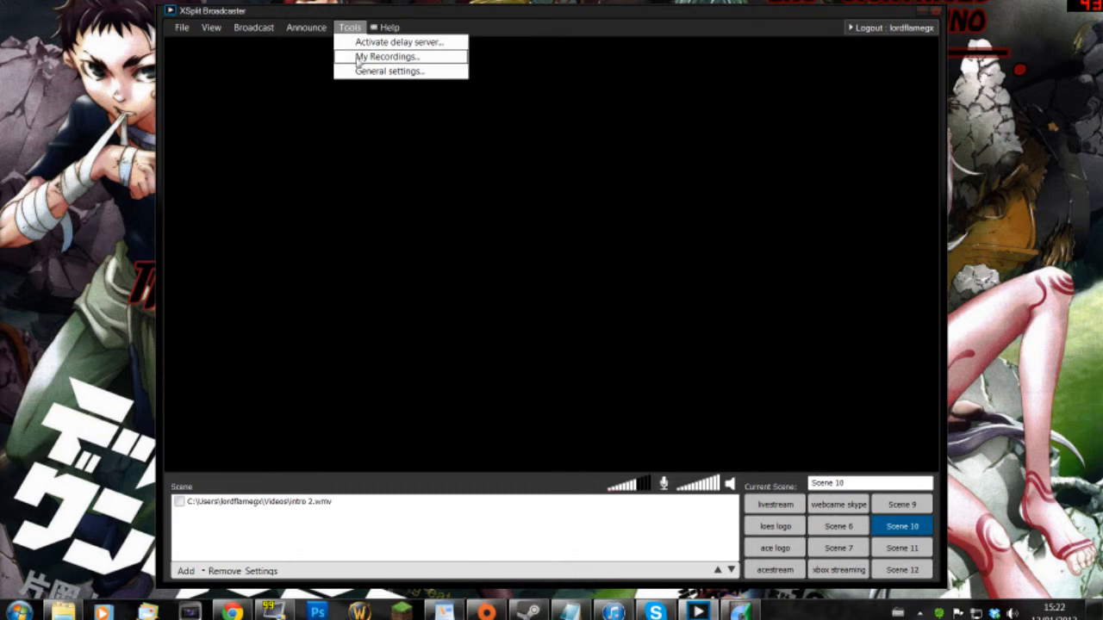
- View the Recordings folder with LocalRecording and Temp subfolders in Explorer, then close it
left_click(357, 62)
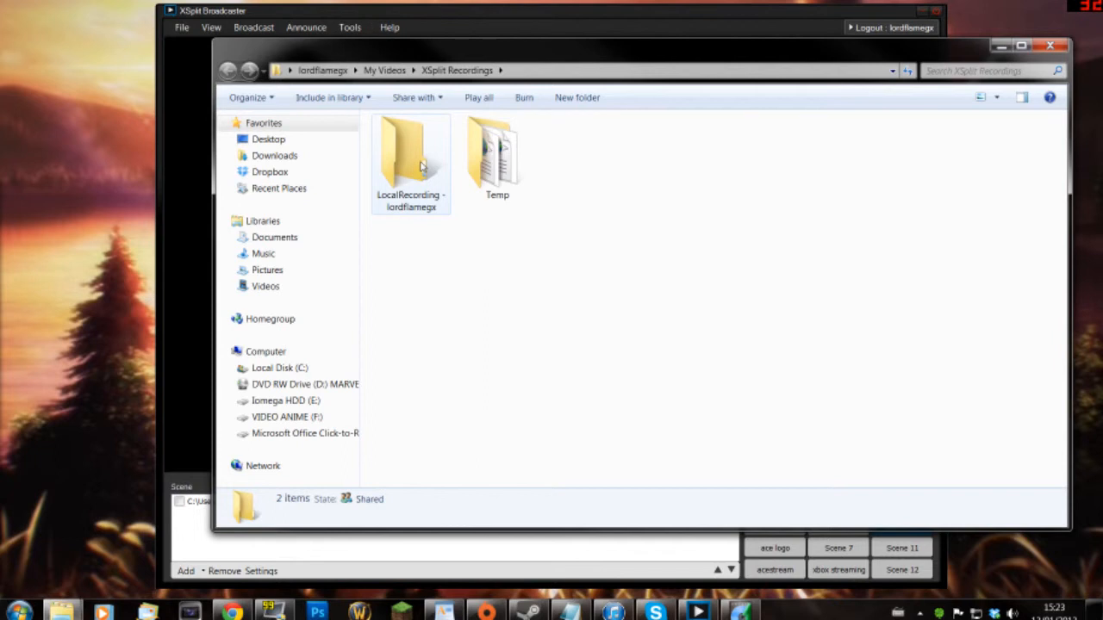
left_click(1050, 47)
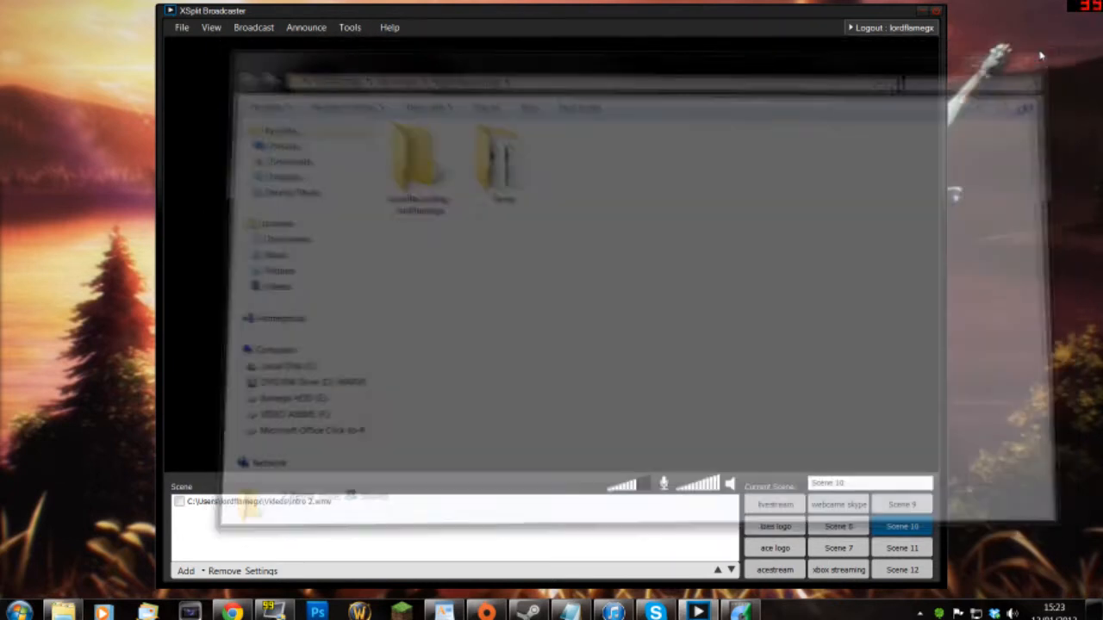
left_click(349, 29)
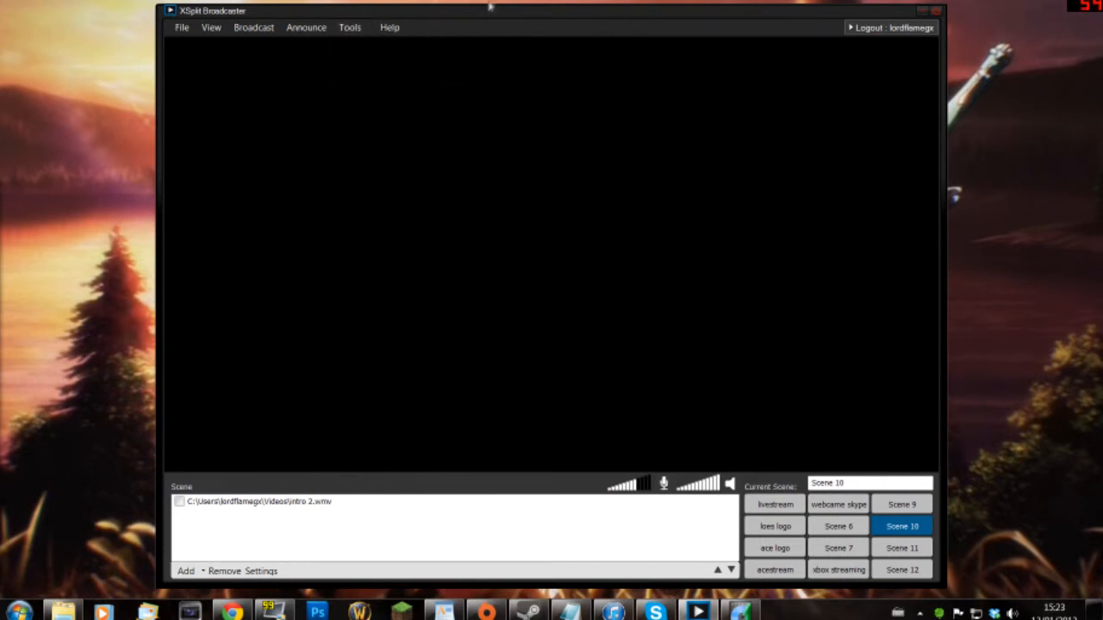
- Look over the Help menu, then bring Chrome with the XSplit registration page forward
left_click(373, 28)
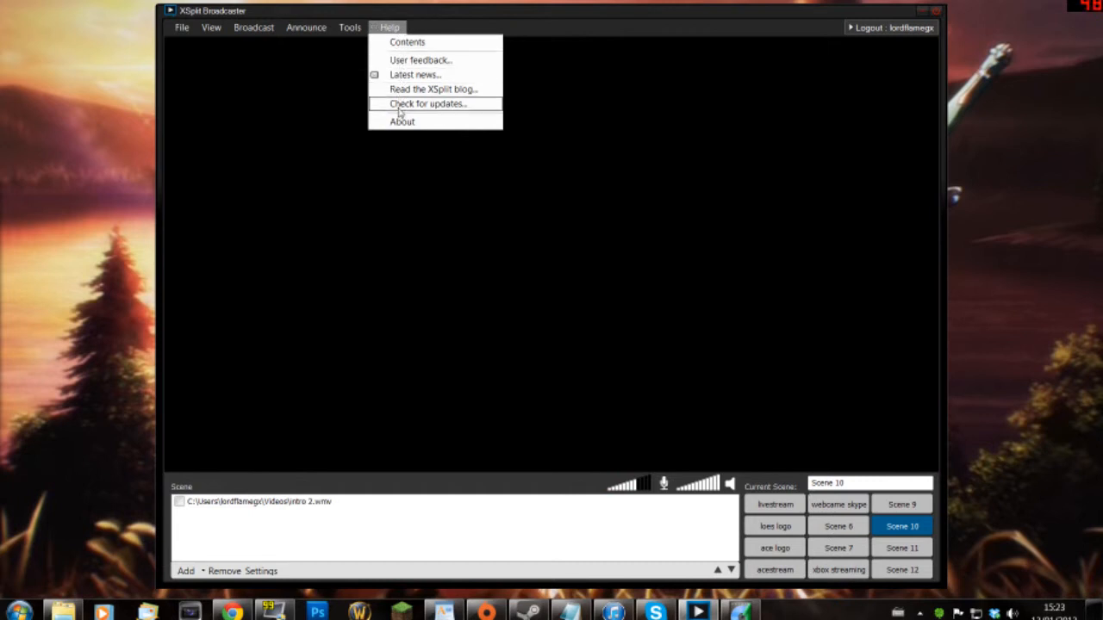
left_click(664, 196)
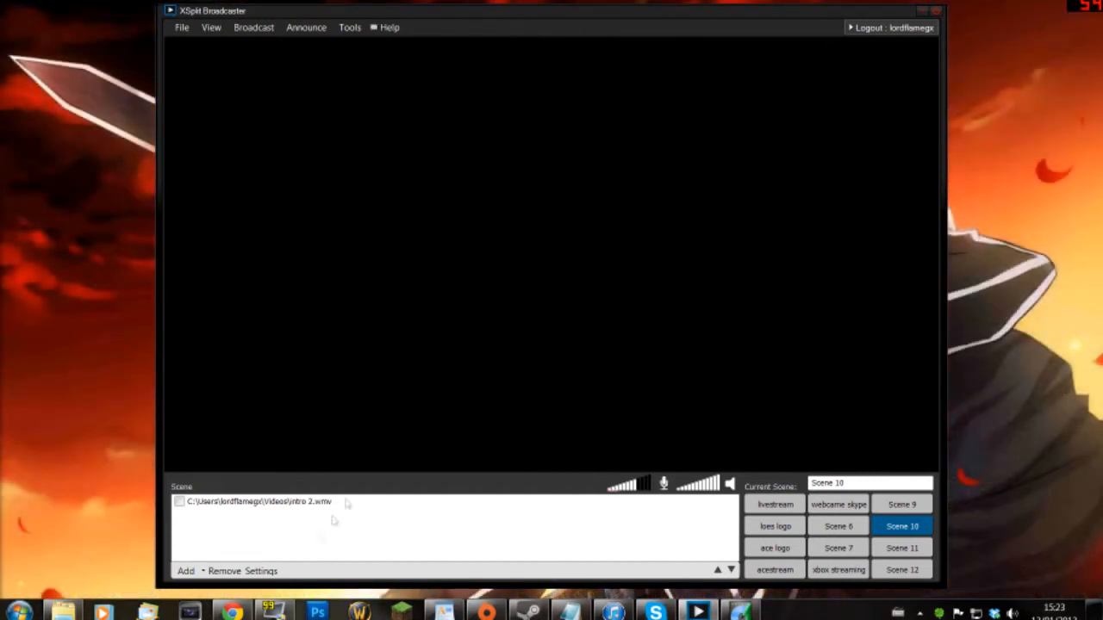
left_click(232, 612)
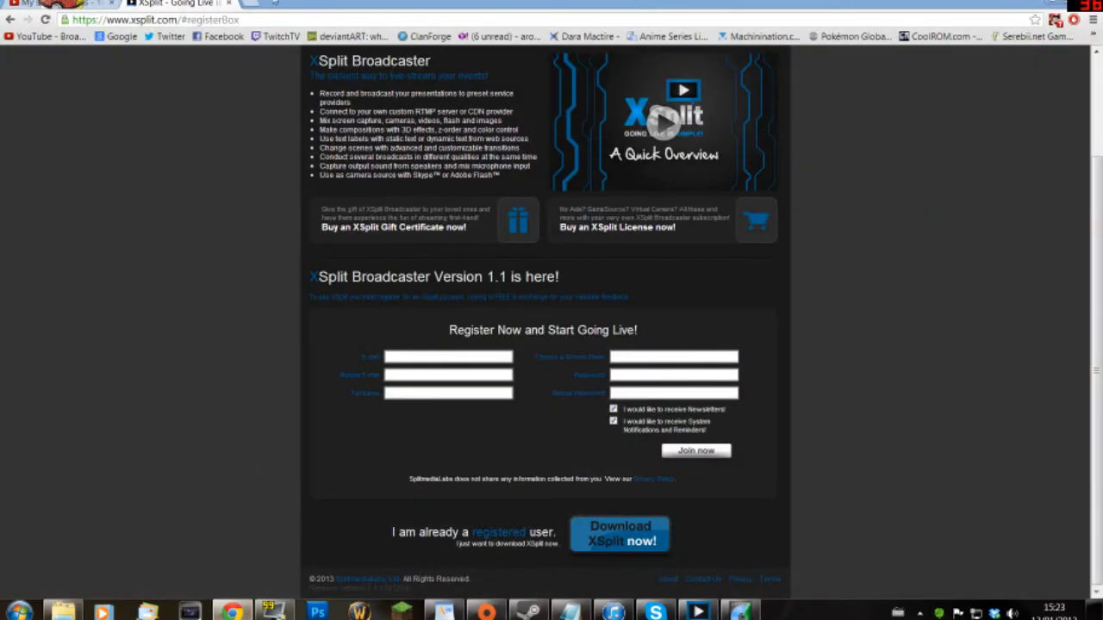
- In a new tab, open the TwitchTV bookmark and go to your own channel page
left_click(259, 5)
left_click(272, 37)
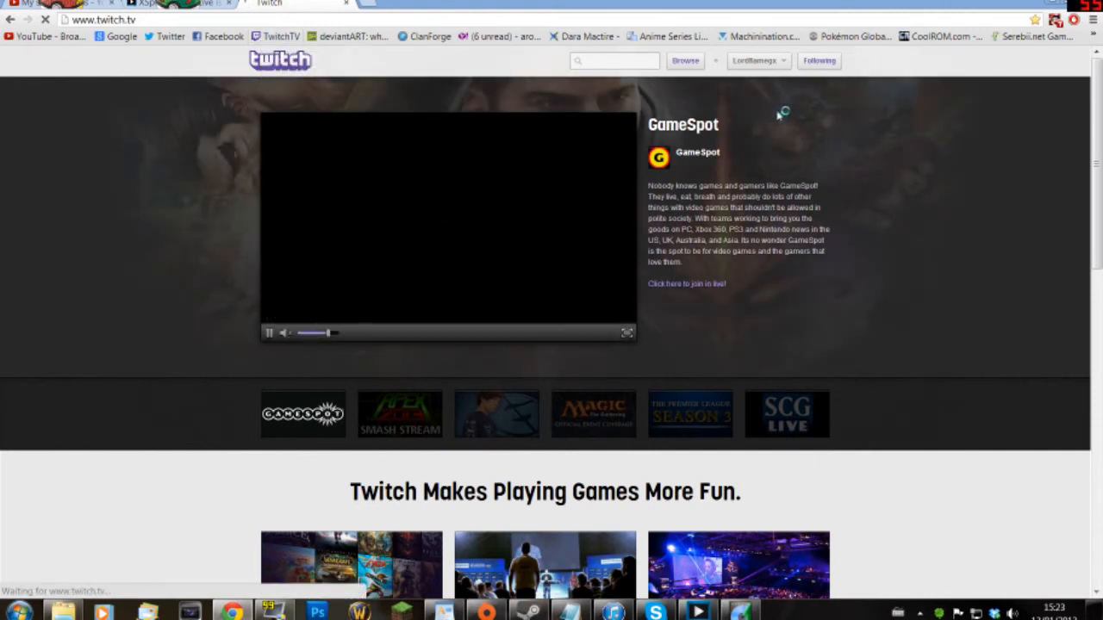
left_click(780, 62)
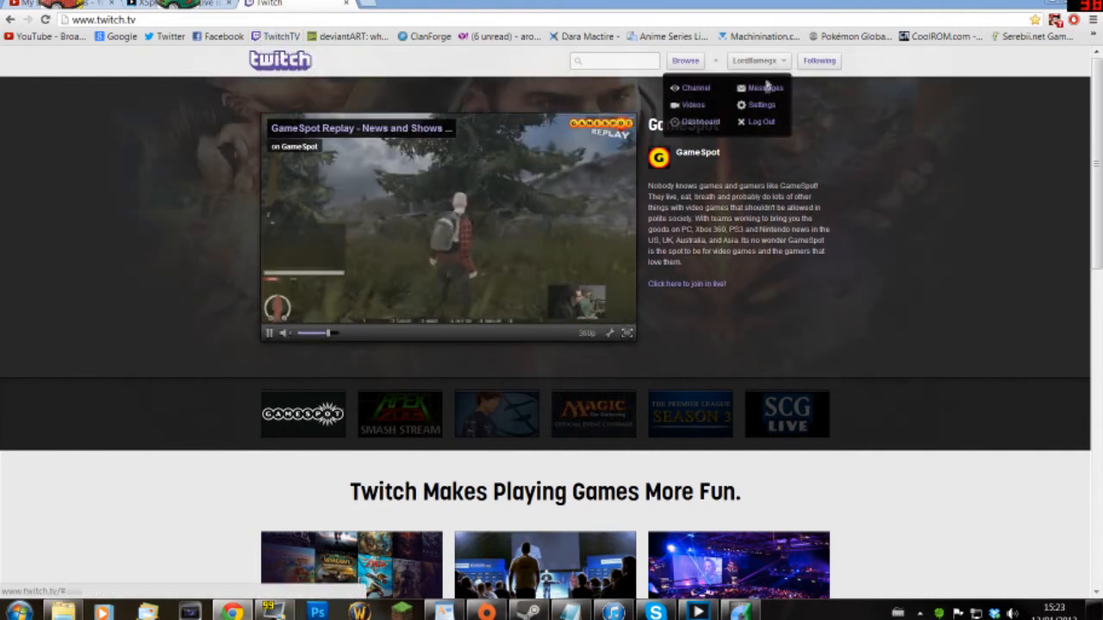
left_click(694, 89)
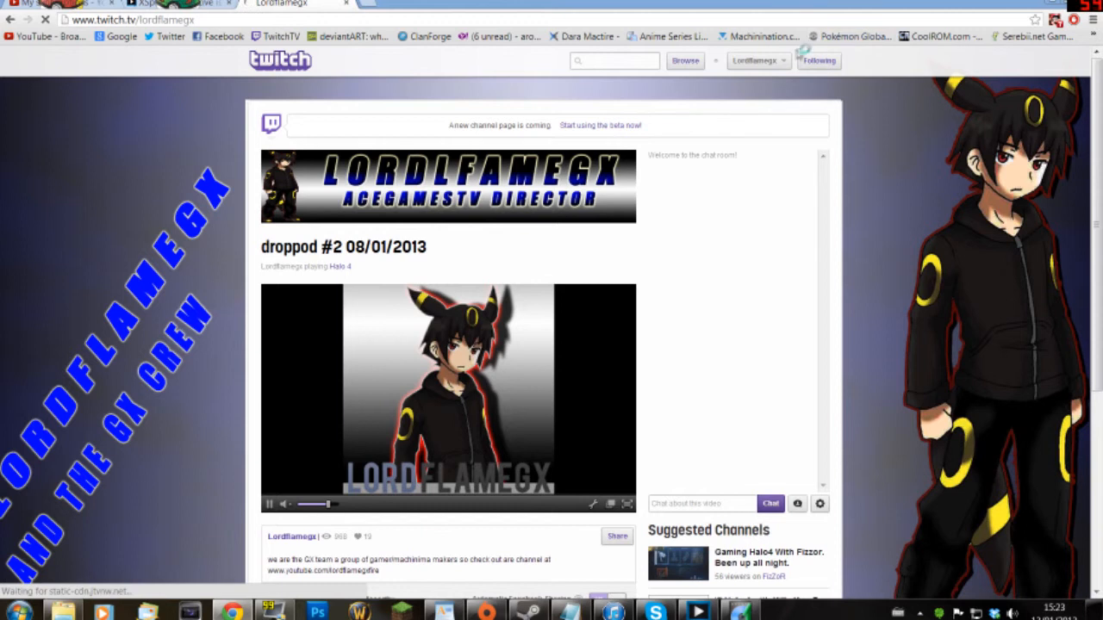
- Open the channel's stream title and Halo 4 game entry for editing
left_click(771, 62)
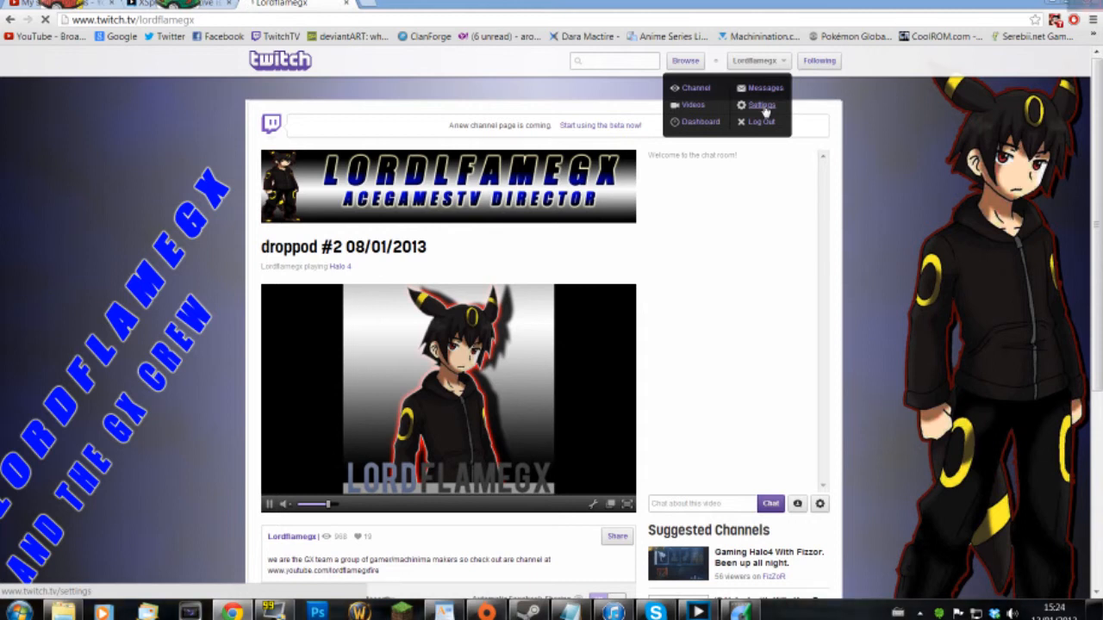
left_click(762, 106)
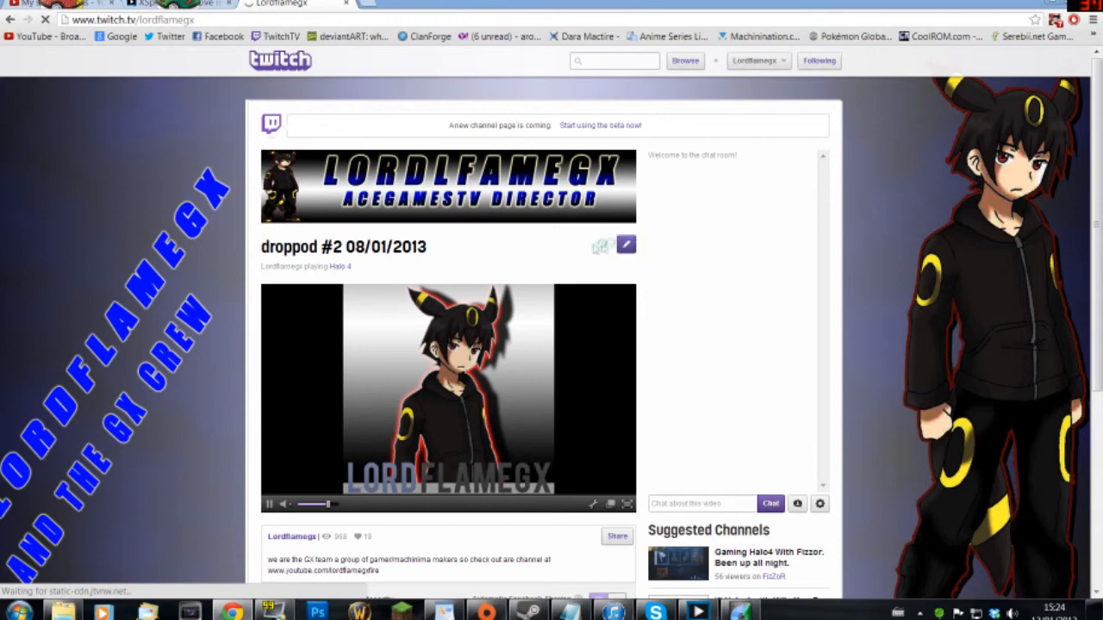
left_click(626, 245)
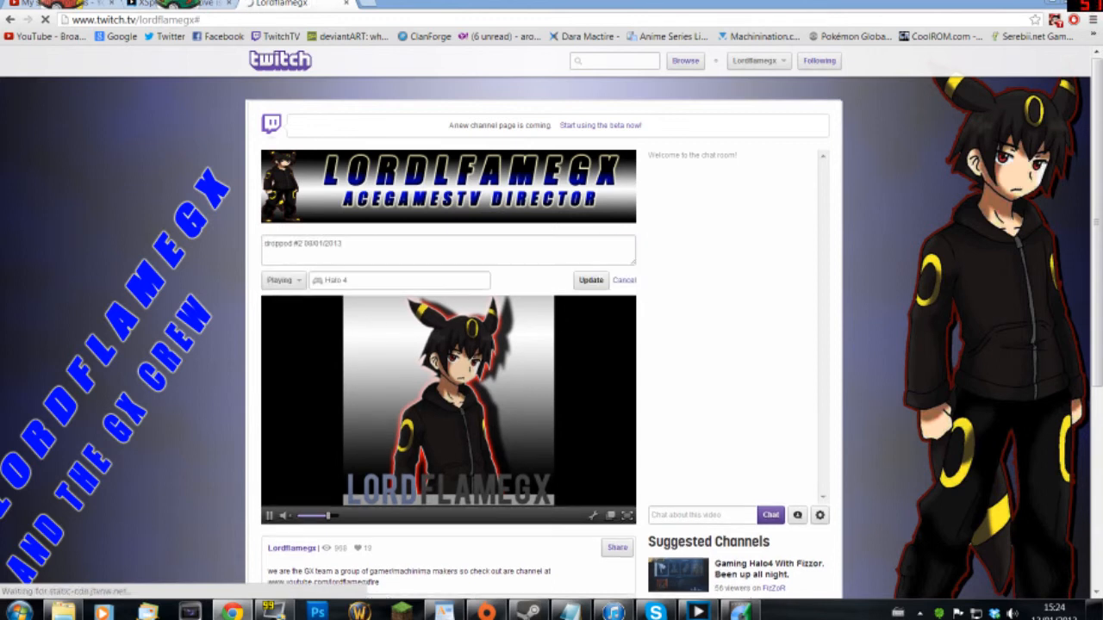
left_click(424, 281)
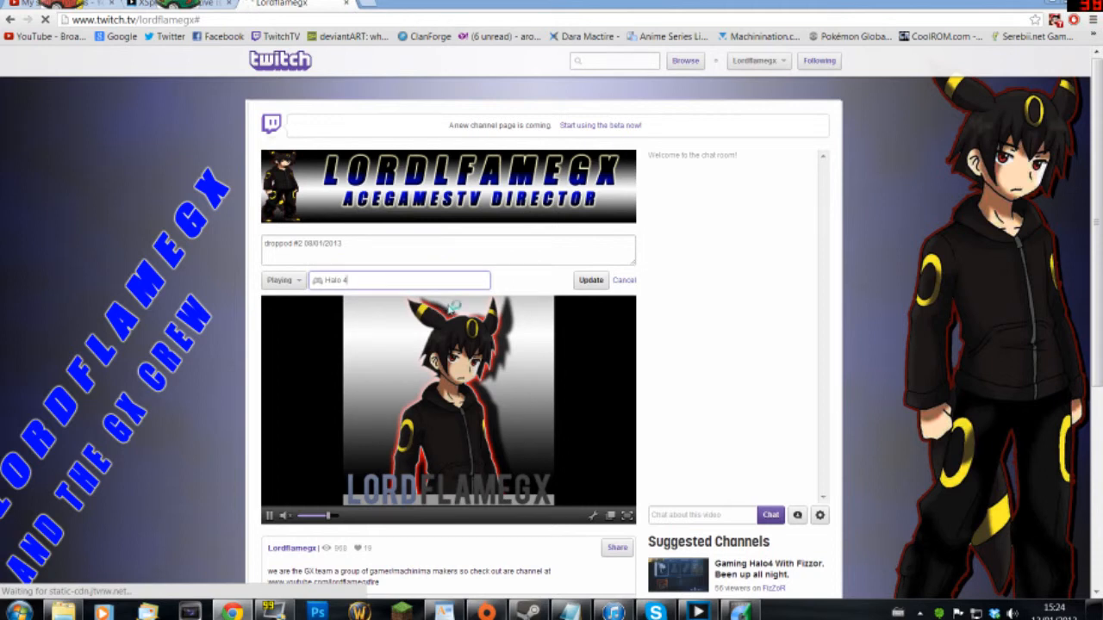
scroll(452, 306, "down", 3)
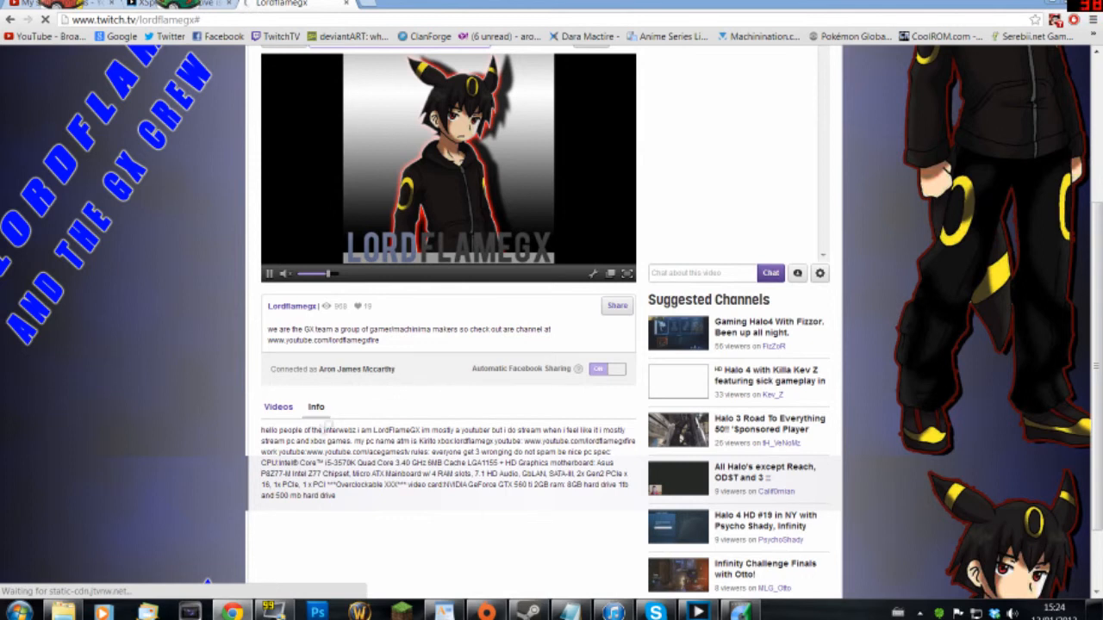
scroll(327, 422, "up", 3)
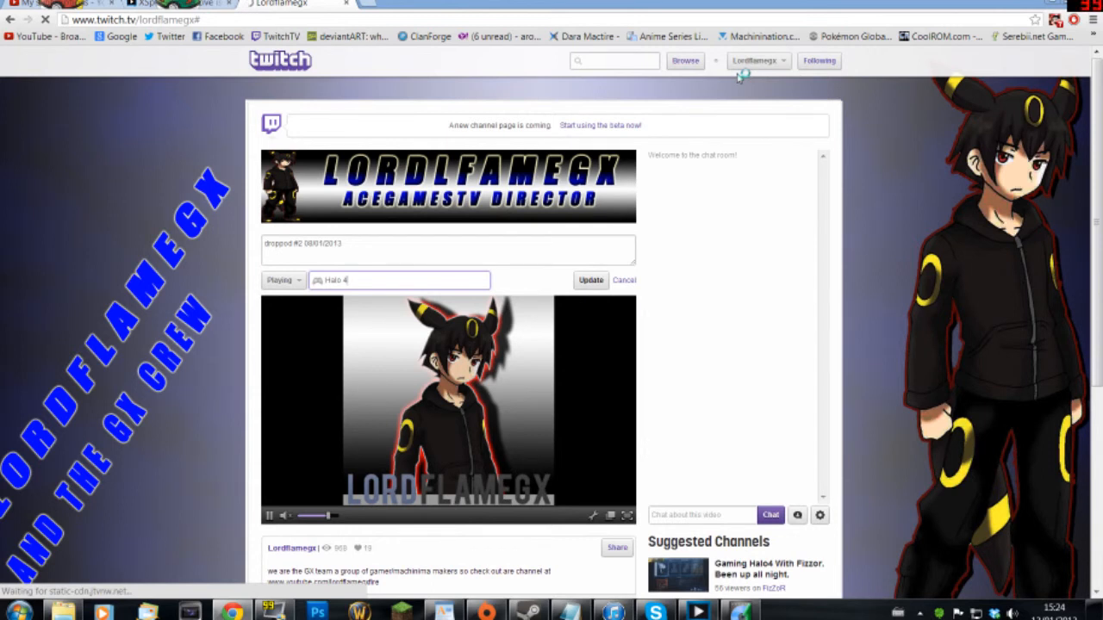
scroll(431, 239, "down", 2)
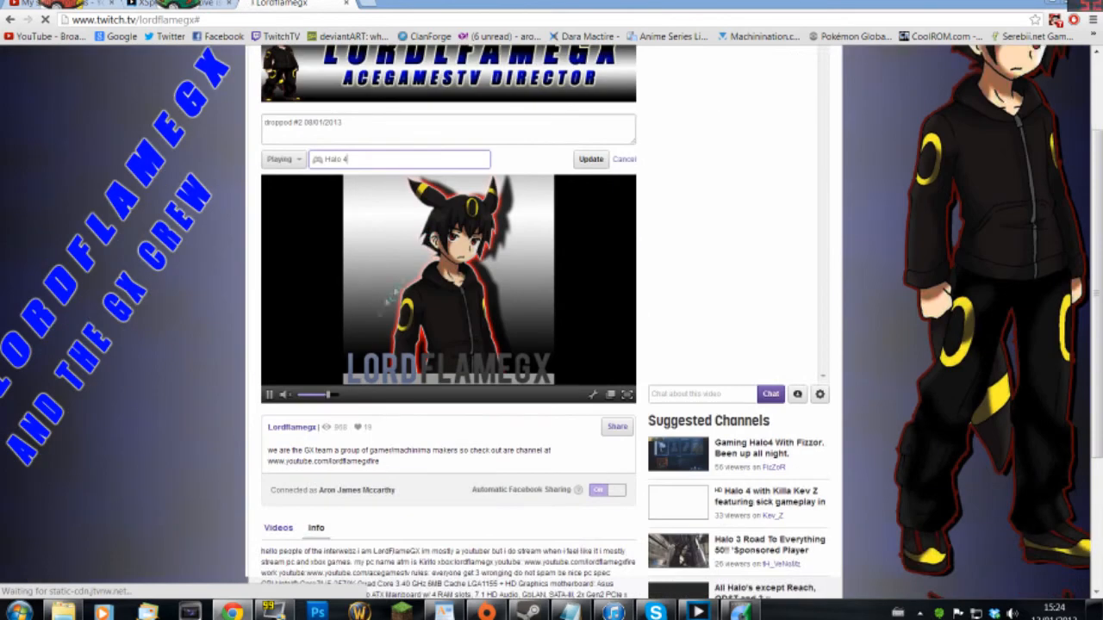
- Review the channel's list of past videos, then return to the top of the page
left_click(278, 527)
scroll(311, 470, "down", 3)
scroll(323, 466, "down", 3)
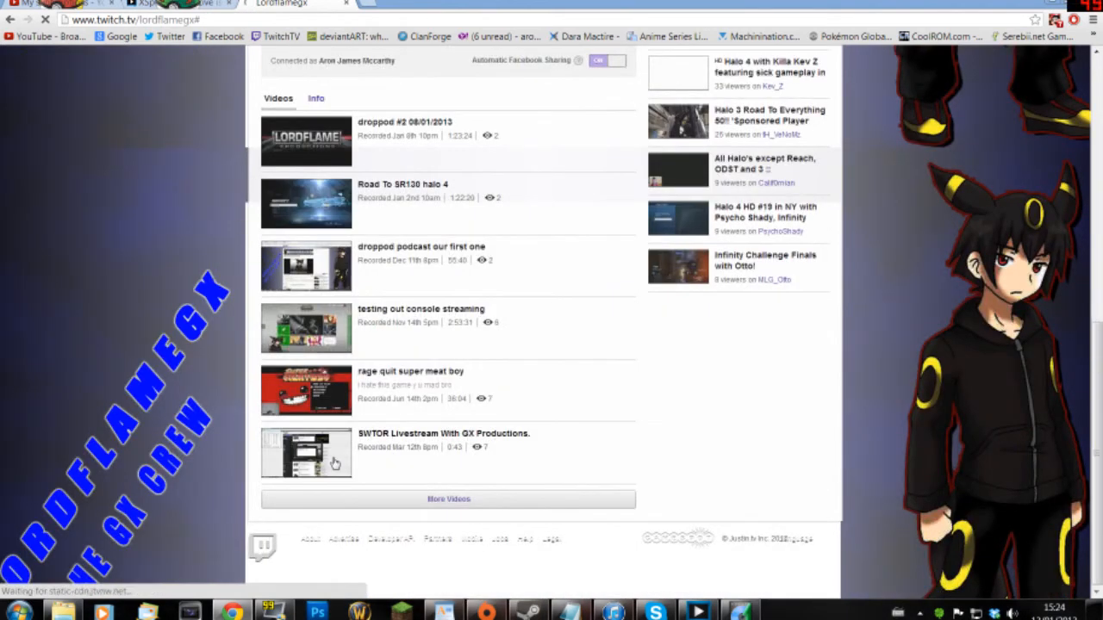
left_click(426, 461)
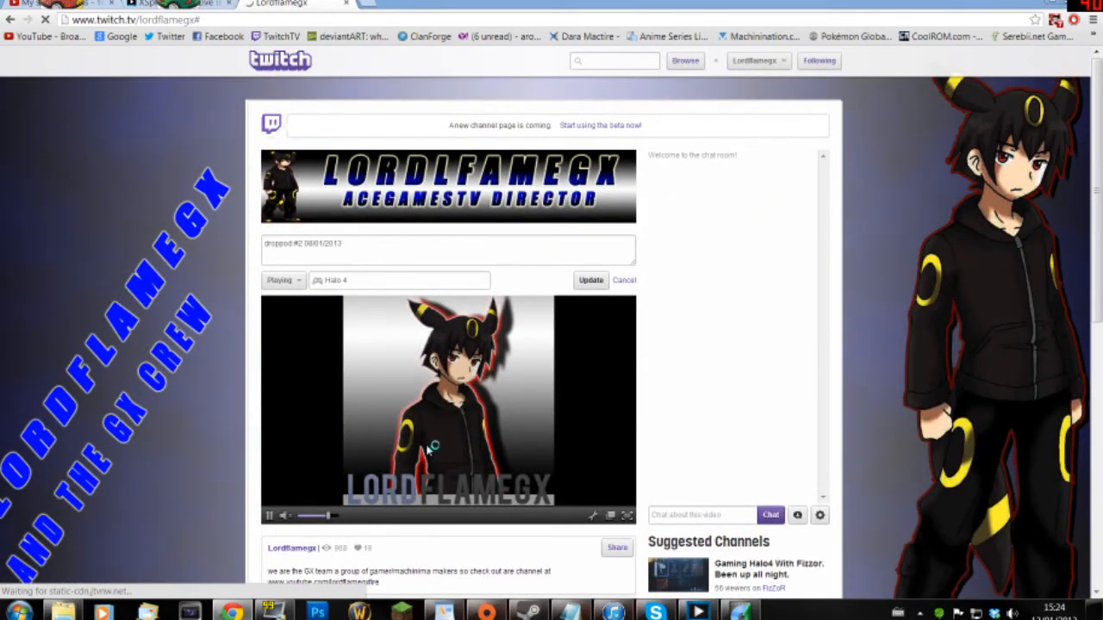
- Minimize Chrome and close XSplit Broadcaster
mouse_move(698, 610)
left_click(1056, 4)
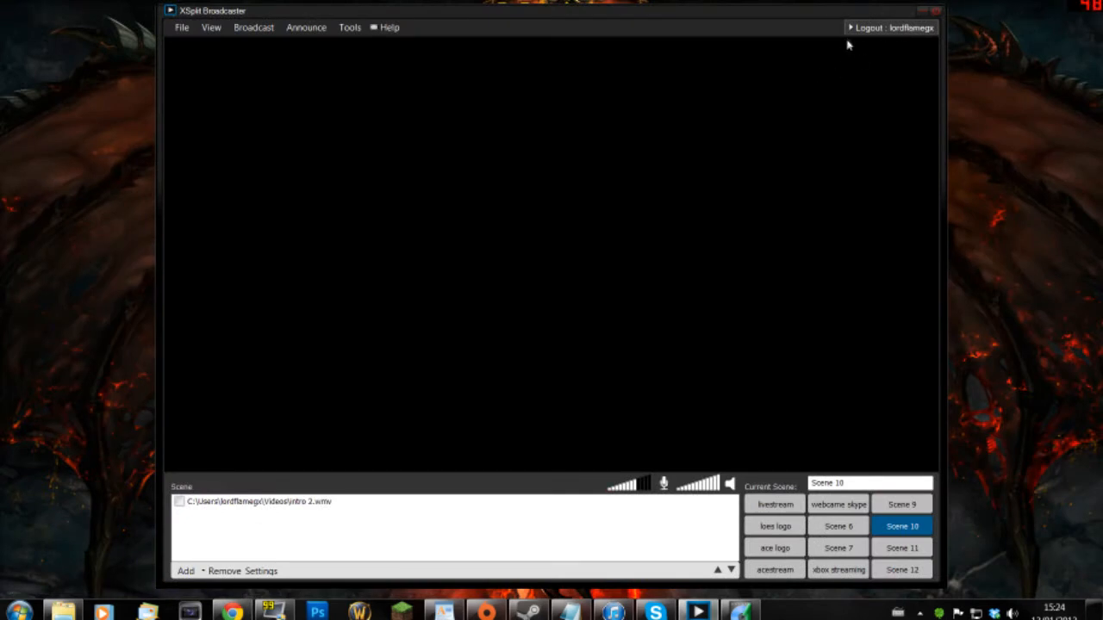
left_click(932, 12)
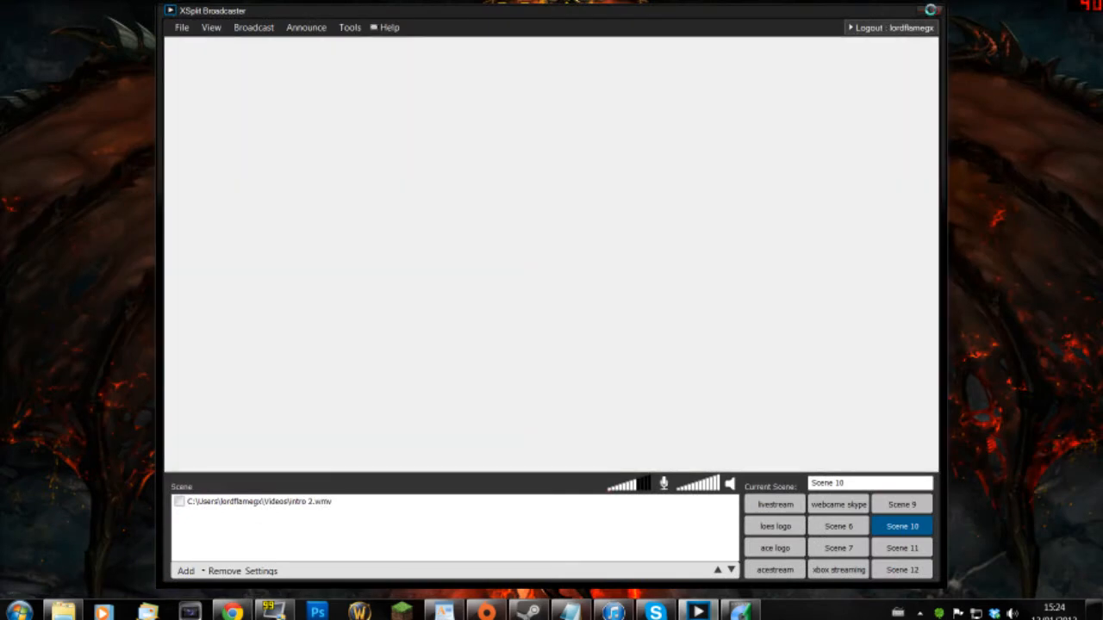